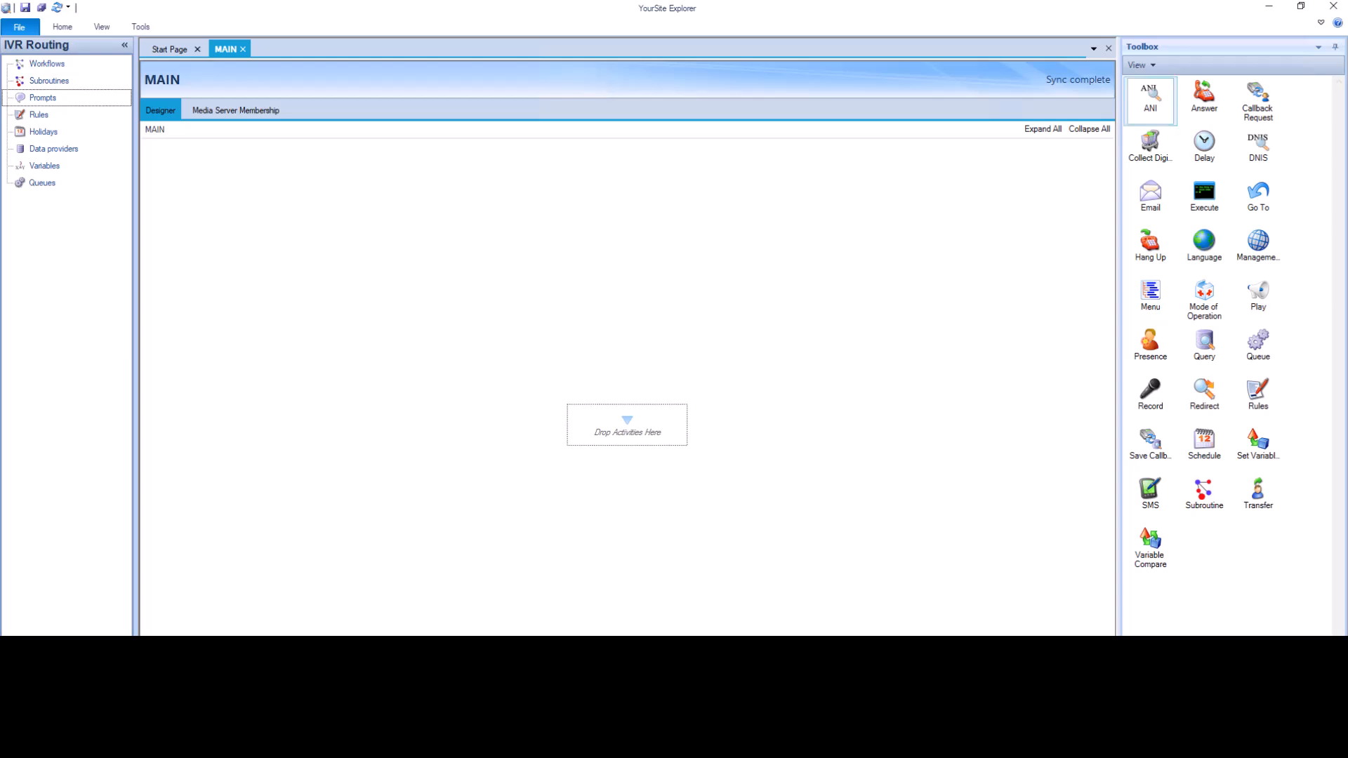
Step: Add an Answer activity to the MAIN workflow and place a Collect Digits activity below it
left_click_drag(1204, 94, 630, 420)
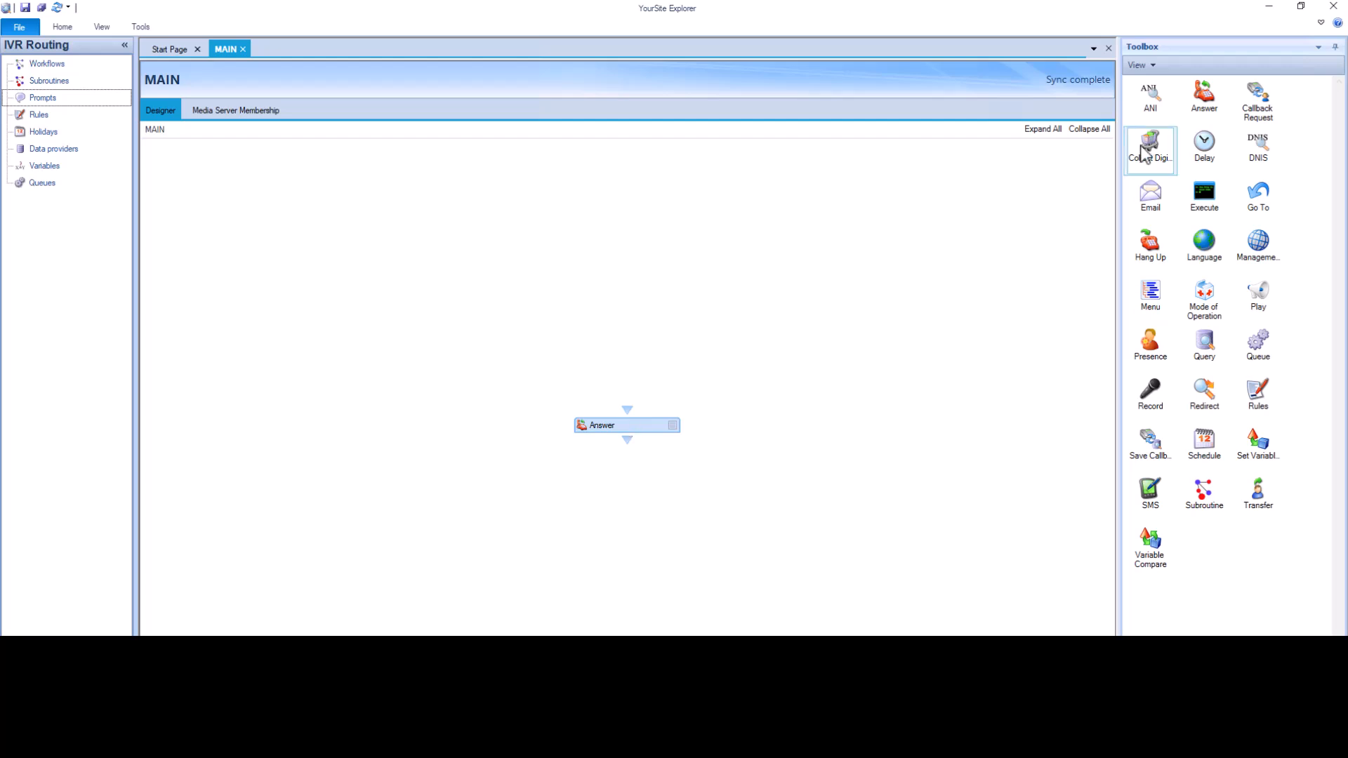
left_click_drag(1141, 146, 631, 449)
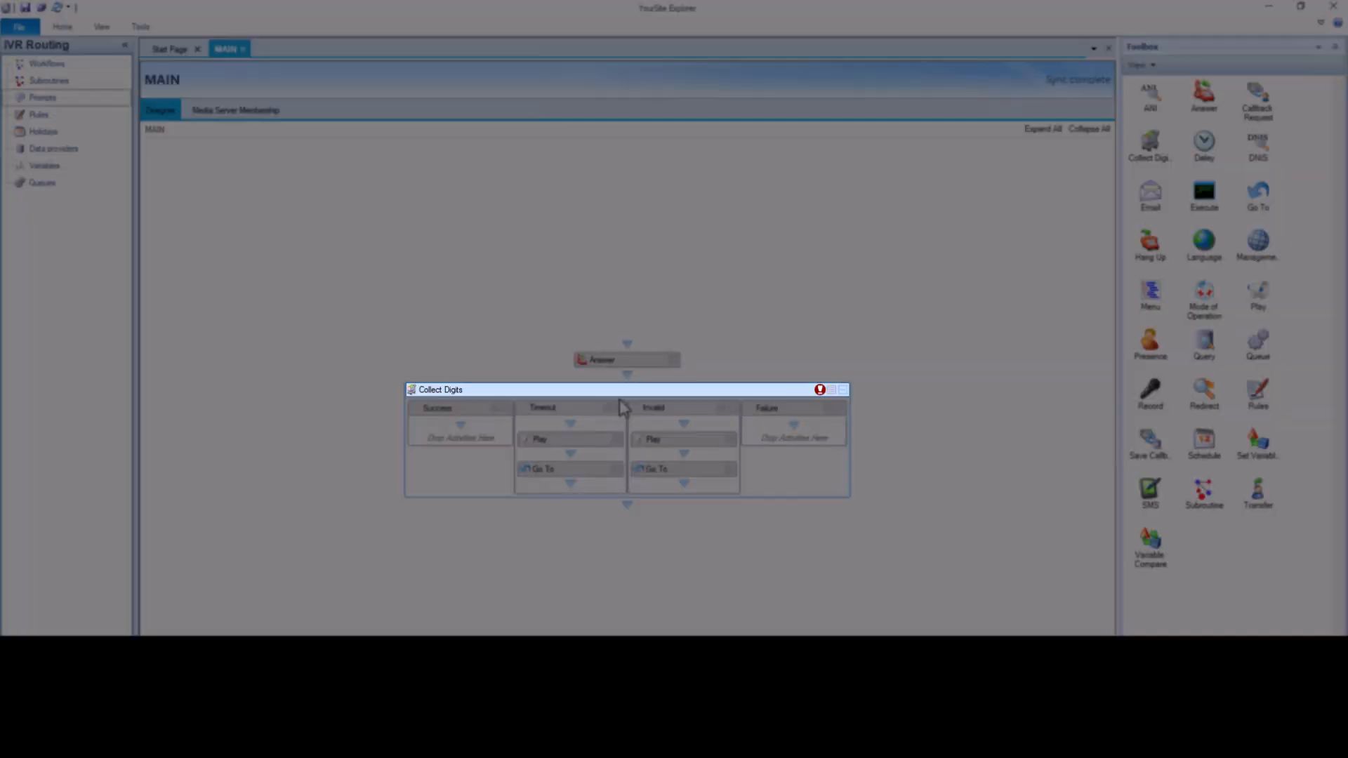
Step: Assign the AccountNumber variable to the Collect Digits activity in its variable settings
right_click(621, 392)
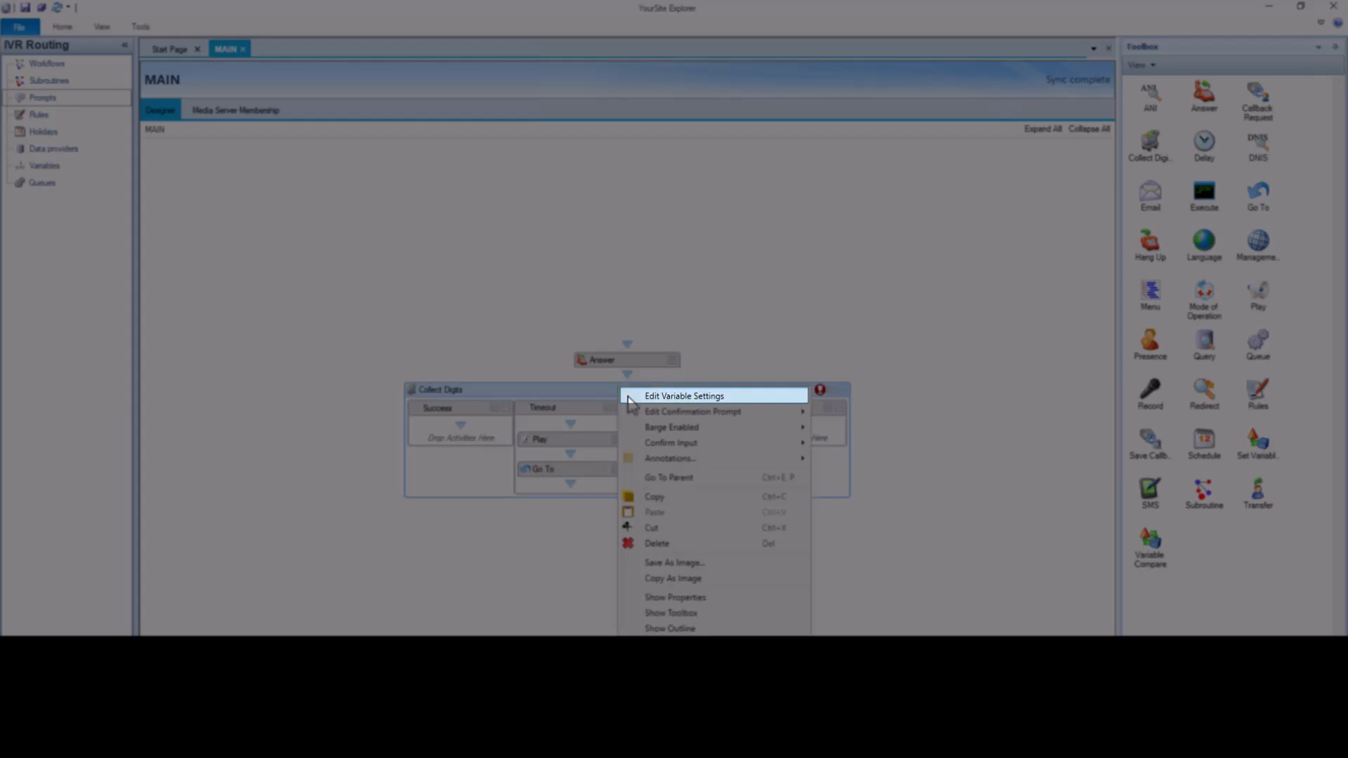
left_click(630, 397)
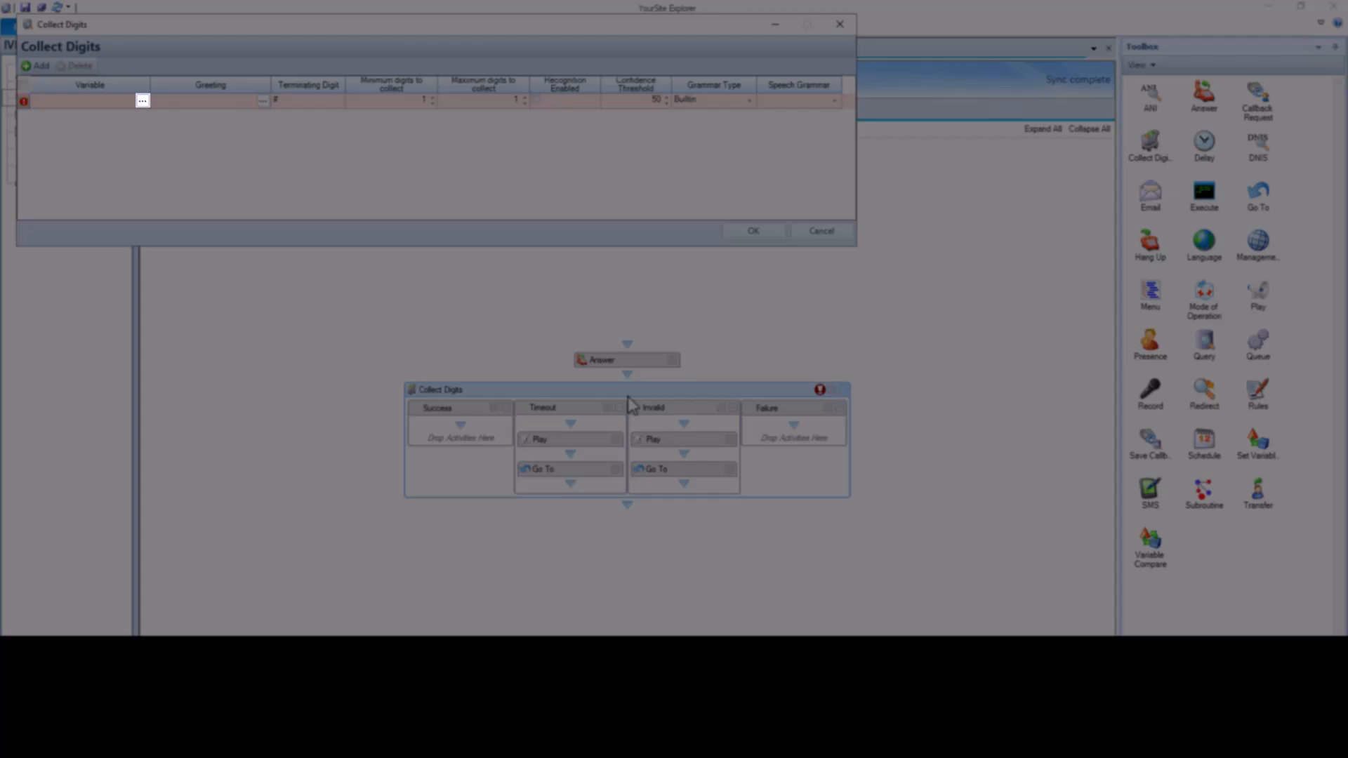
left_click(143, 100)
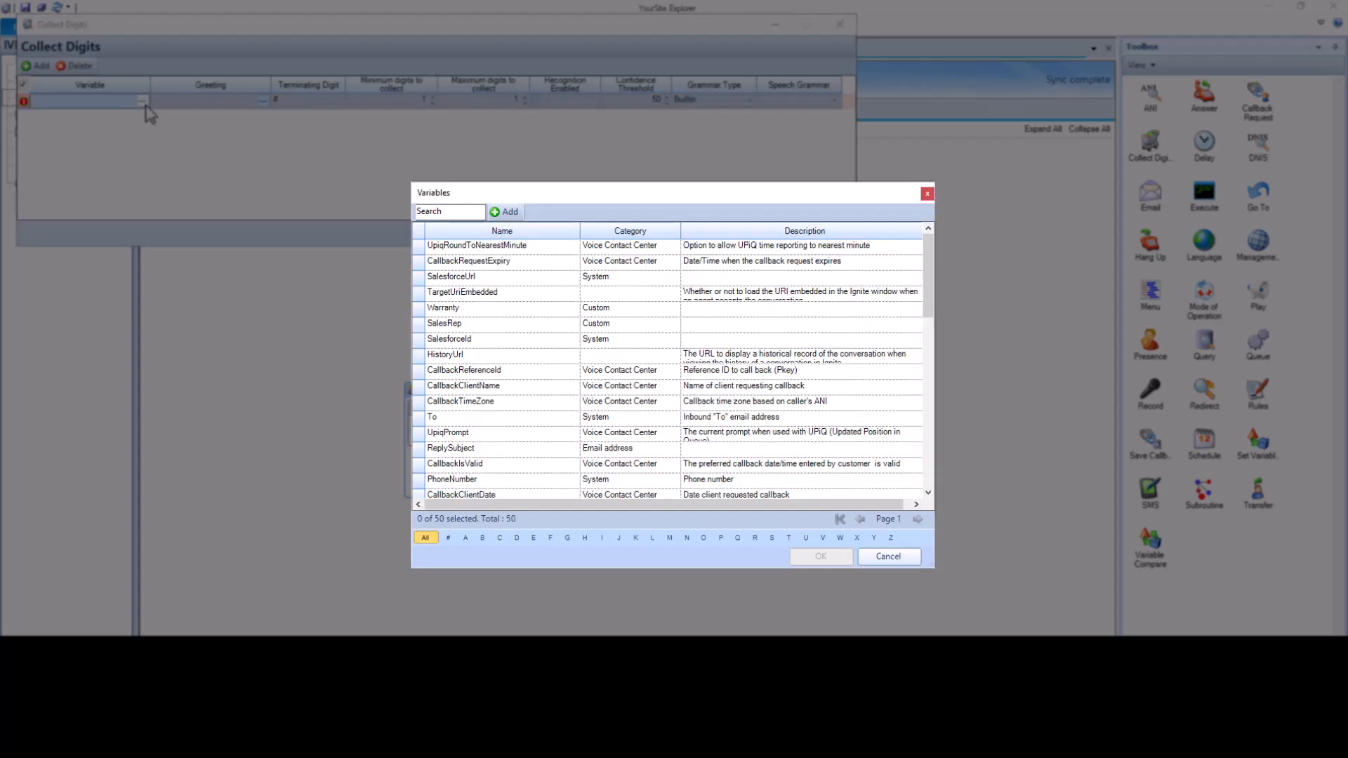
left_click(473, 230)
left_click(536, 247)
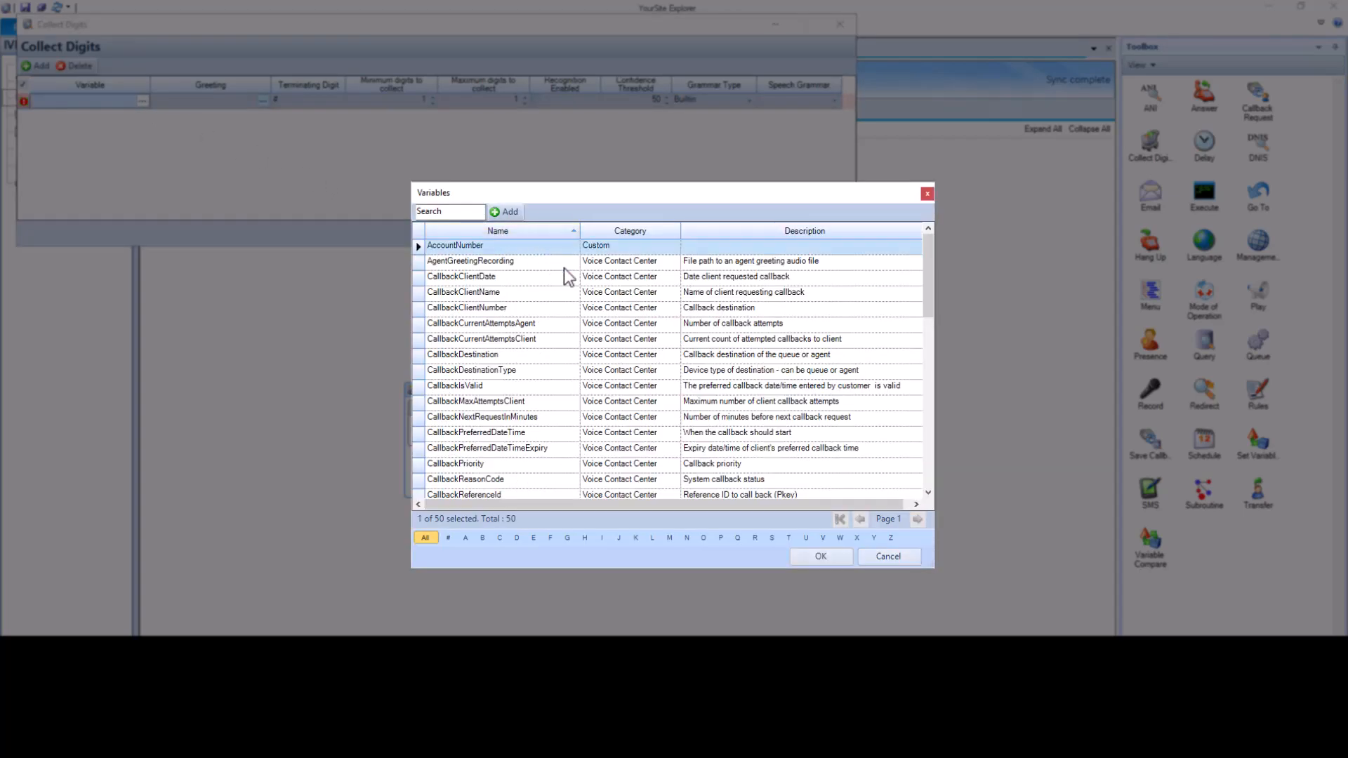
left_click(818, 556)
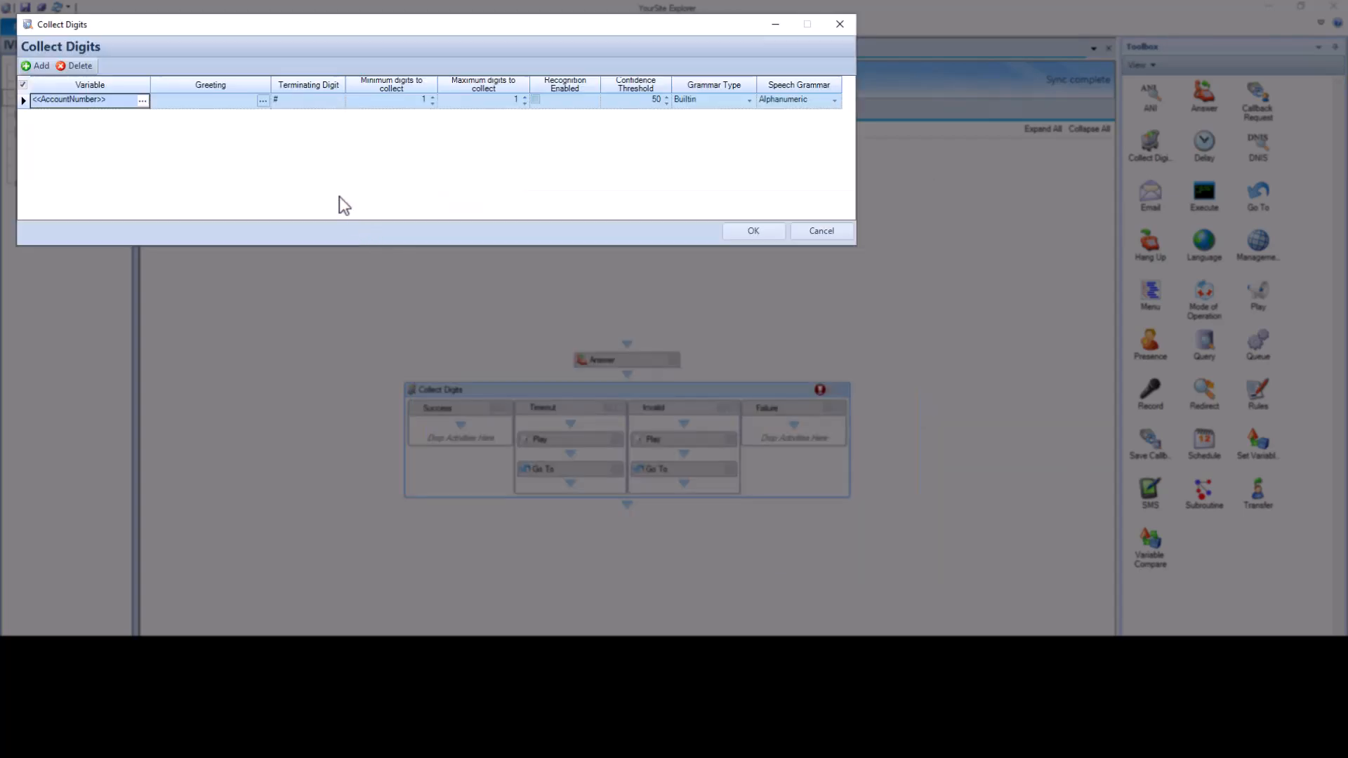
Step: Set the Collect Digits greeting to the Enter Account Number prompt and accept the variable settings
left_click(263, 101)
key("Escape")
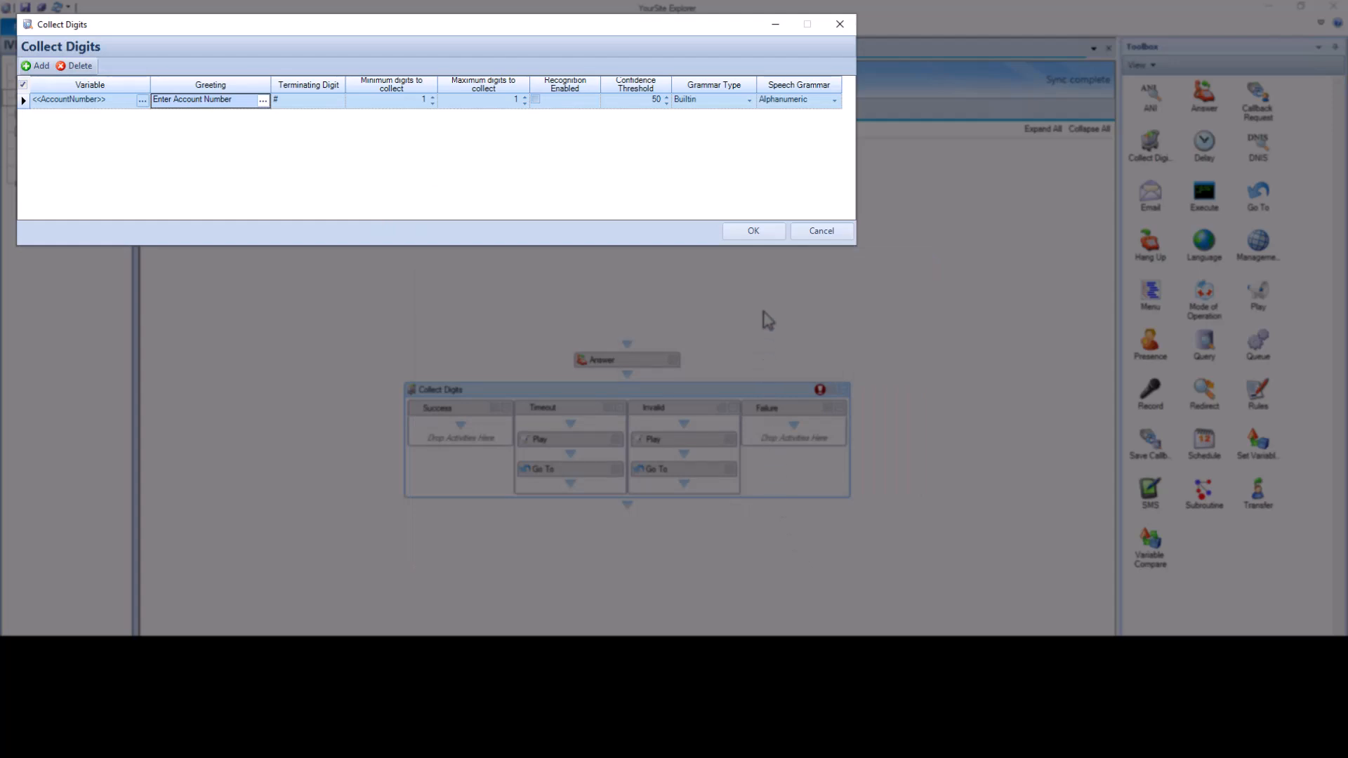
left_click(777, 236)
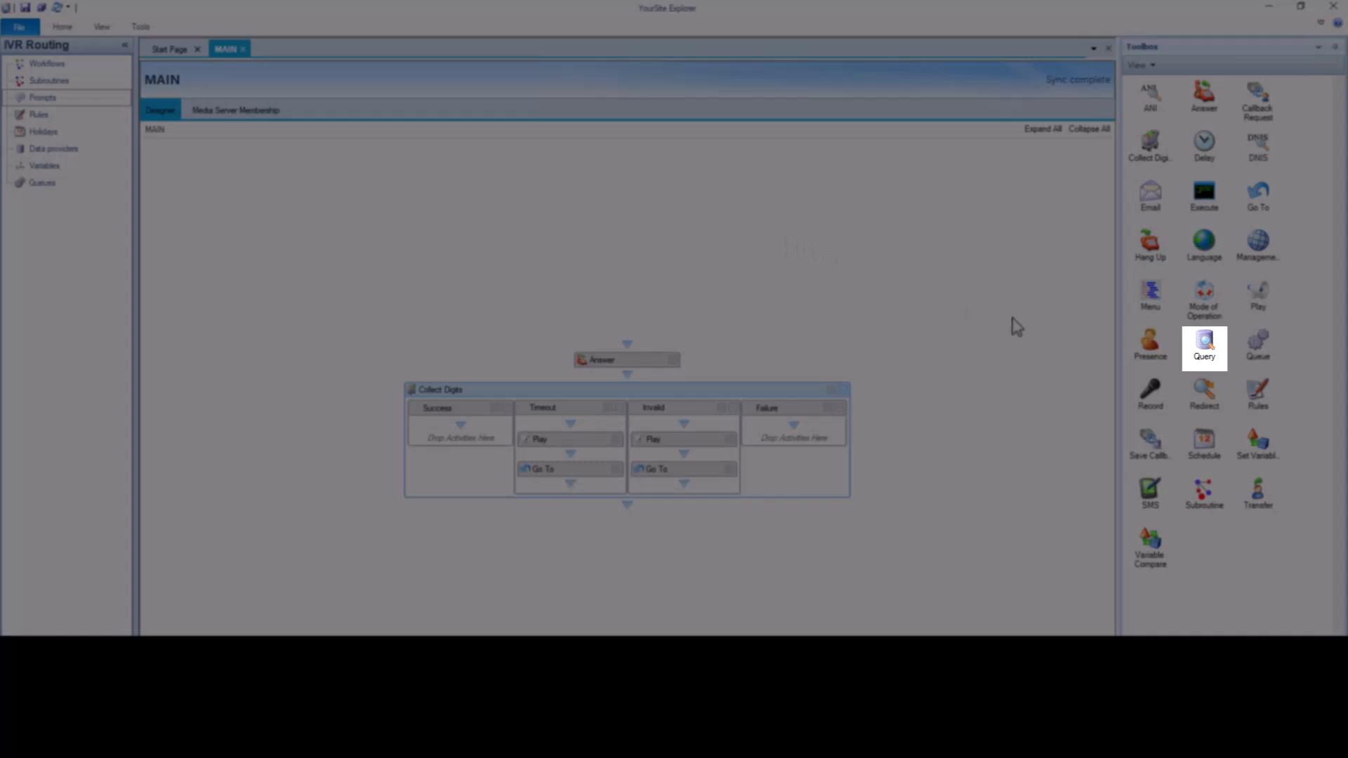
Step: Place a Query activity in the Success branch of Collect Digits
left_click_drag(1203, 340, 461, 430)
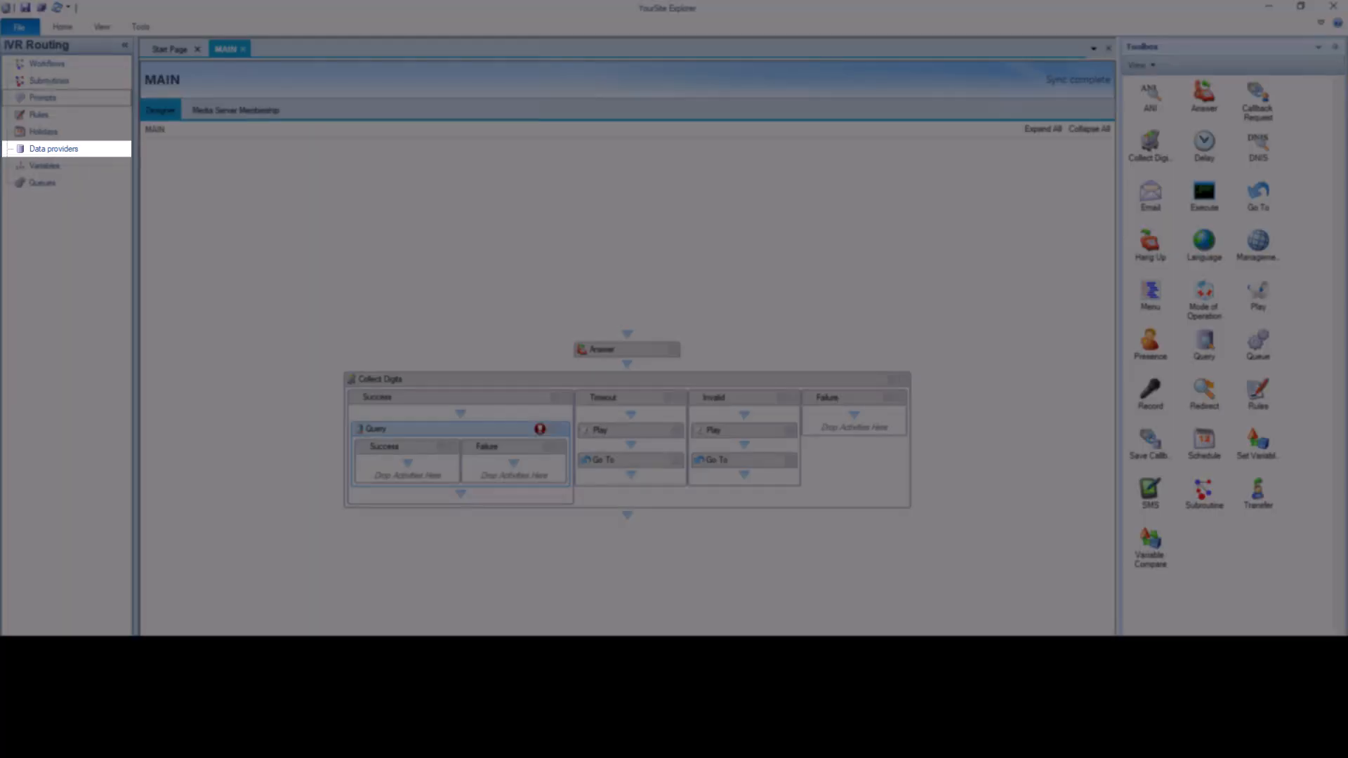
Step: Create an Excel data provider named IVRDB
left_click(106, 149)
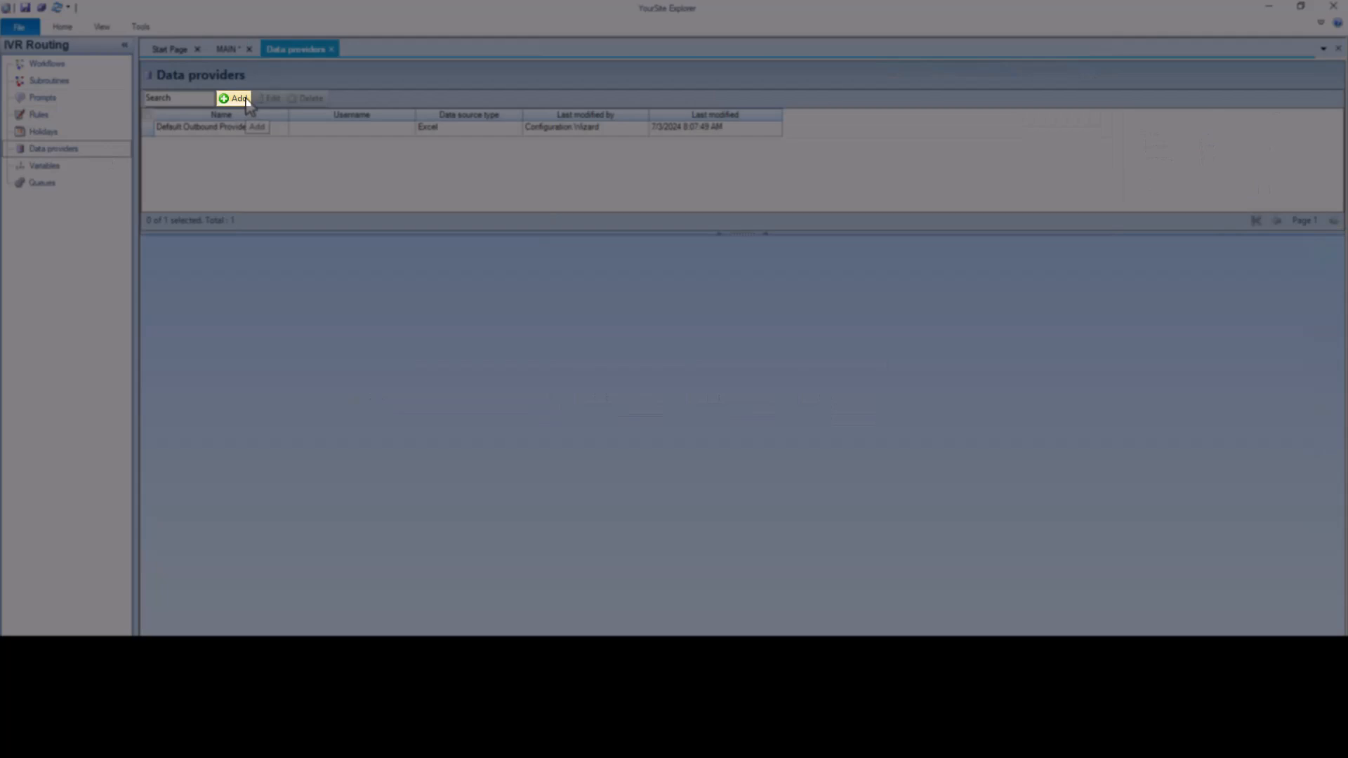
left_click(241, 99)
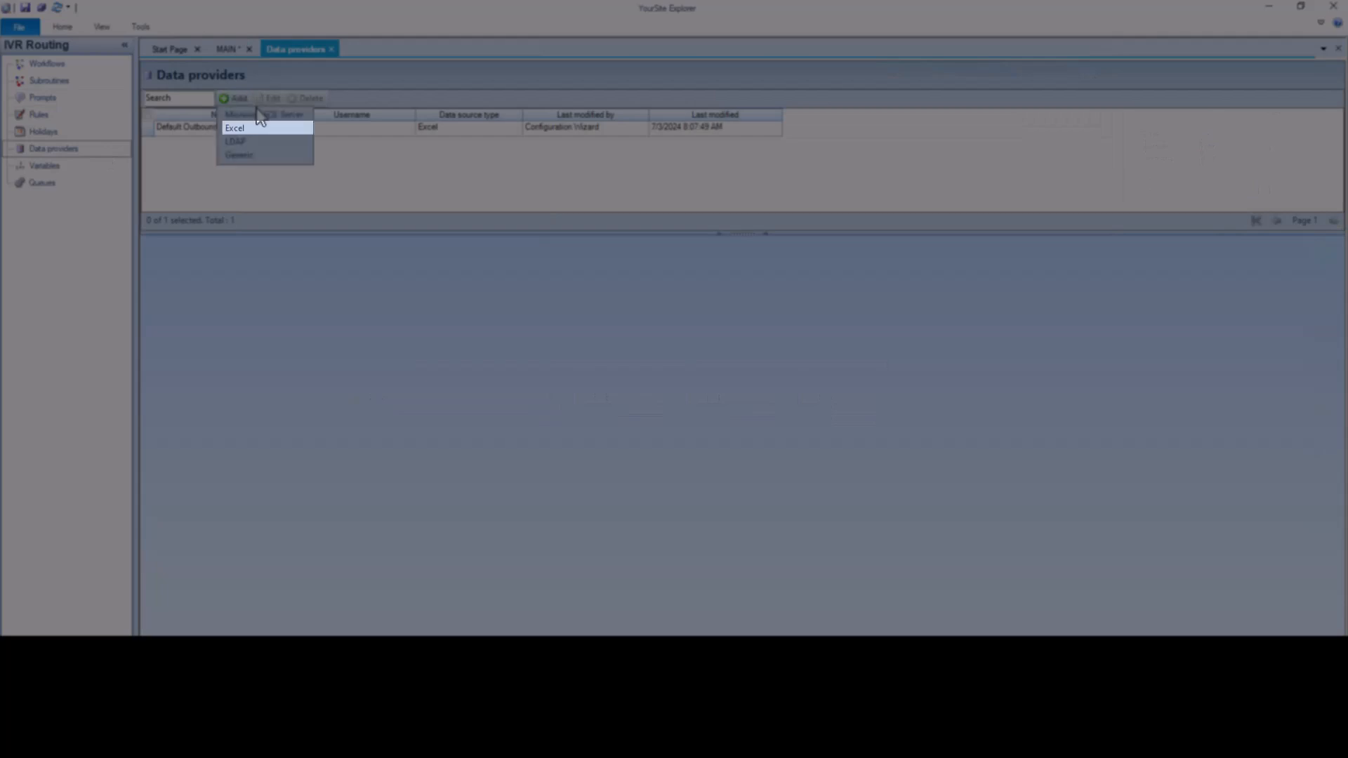
left_click(309, 134)
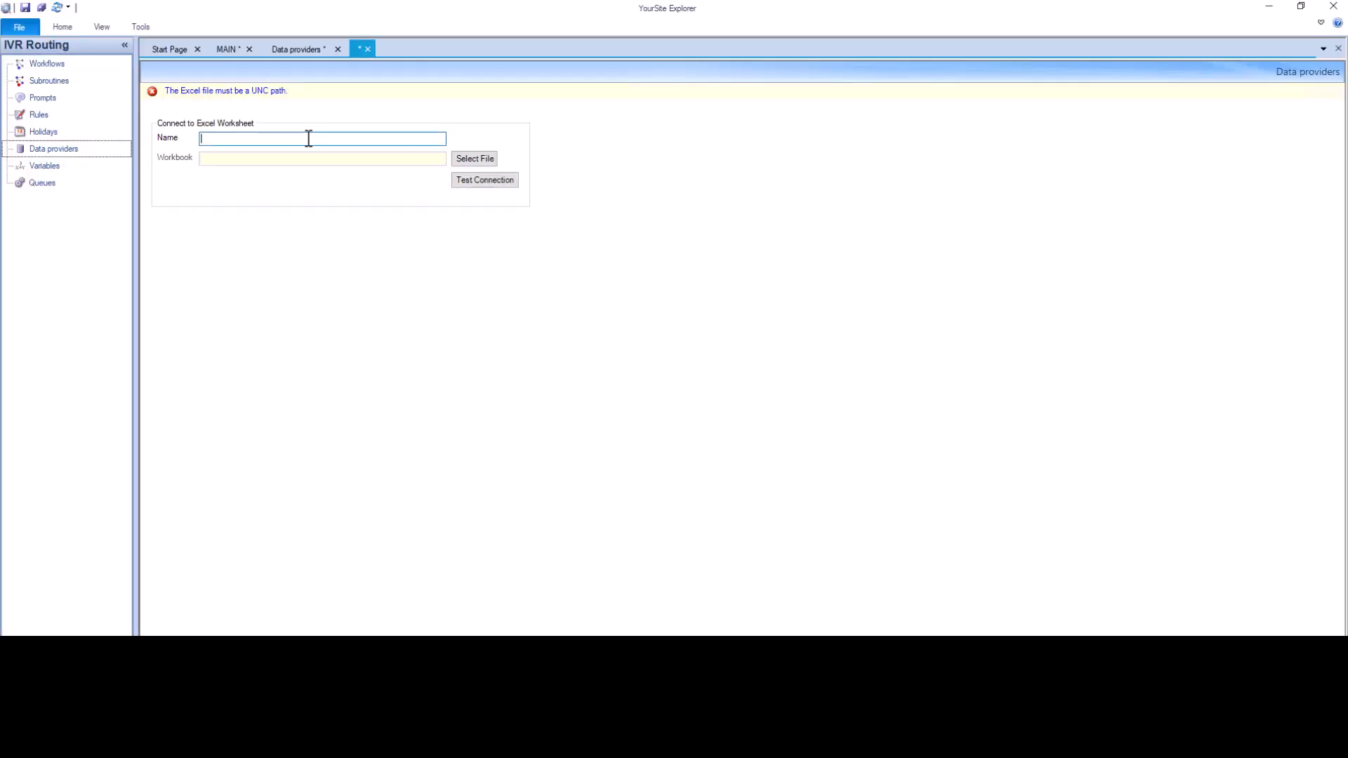
type("IVRDB")
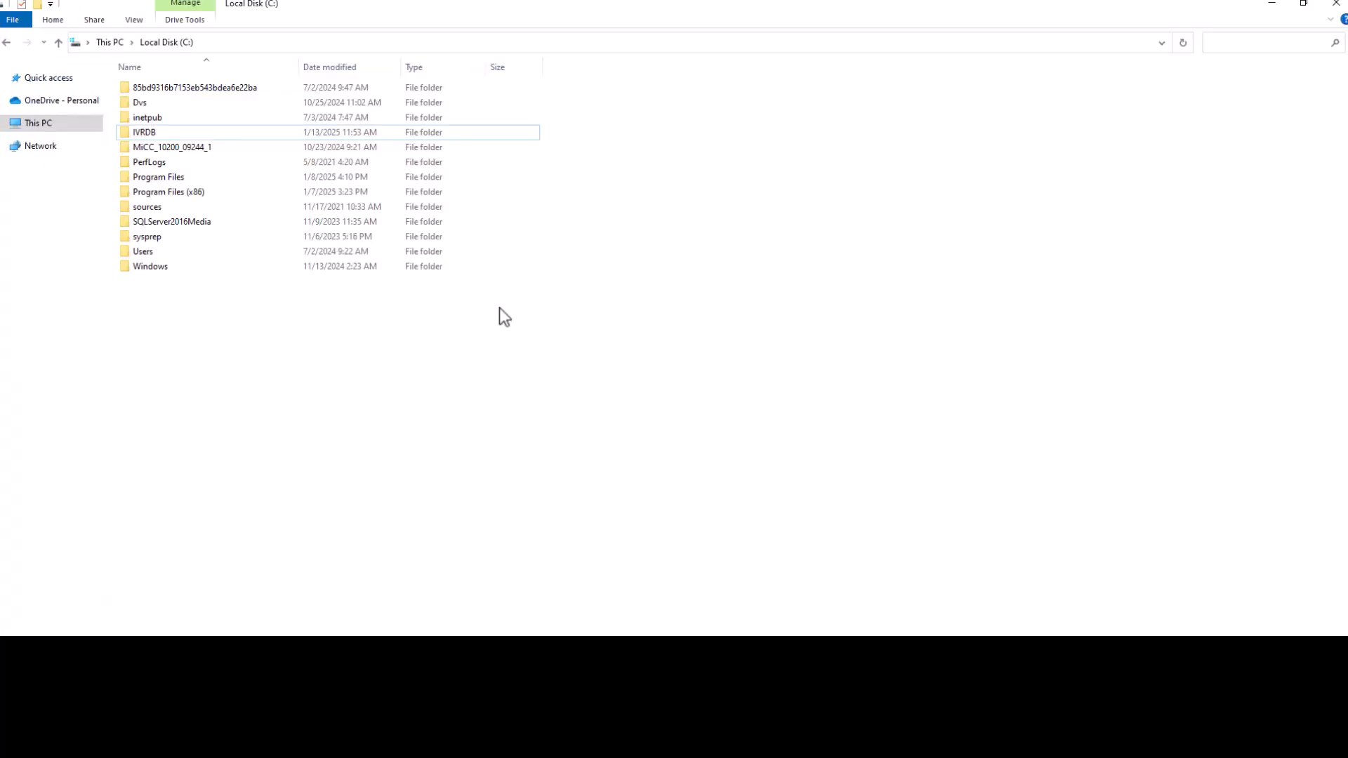
Step: In File Explorer, copy the network path \\Server2022\ivrdb from the sharing properties of the IVRDB folder on drive C
right_click(188, 133)
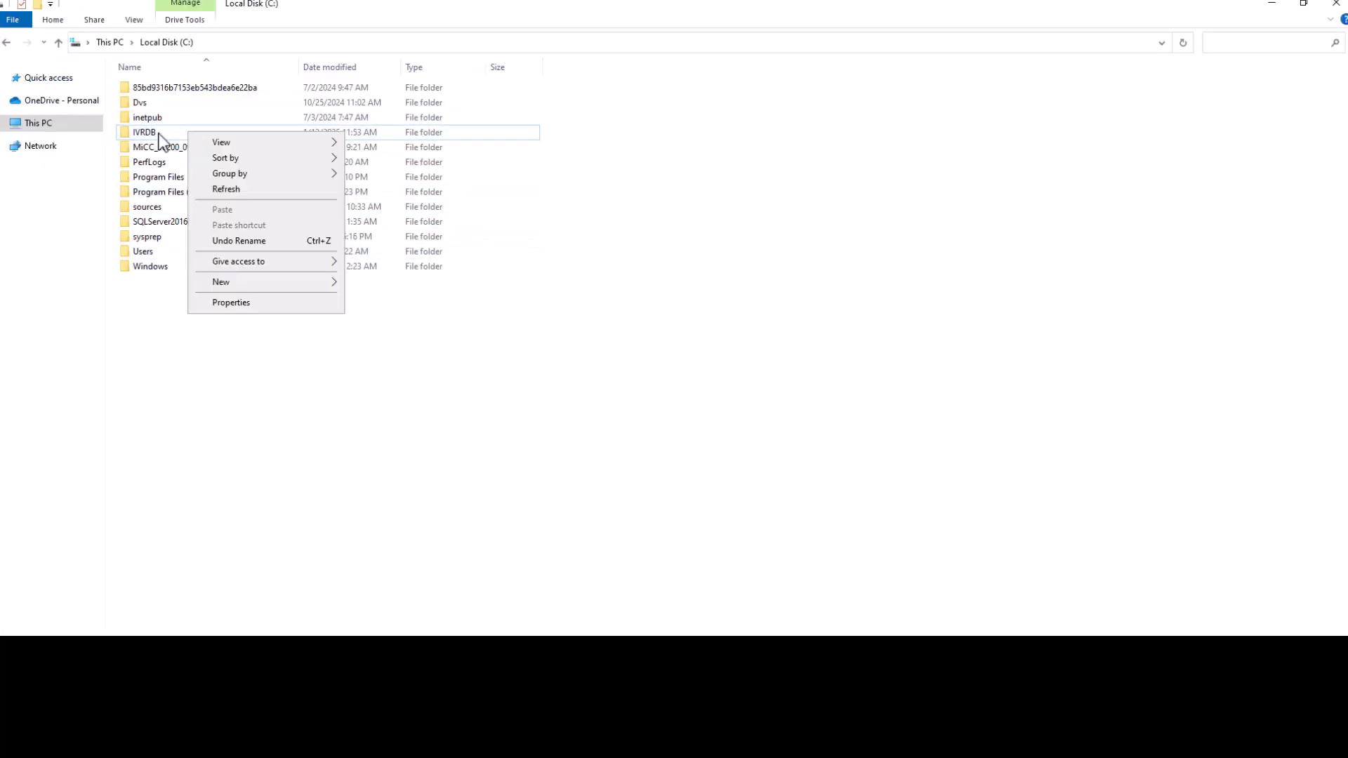
left_click(154, 138)
right_click(153, 135)
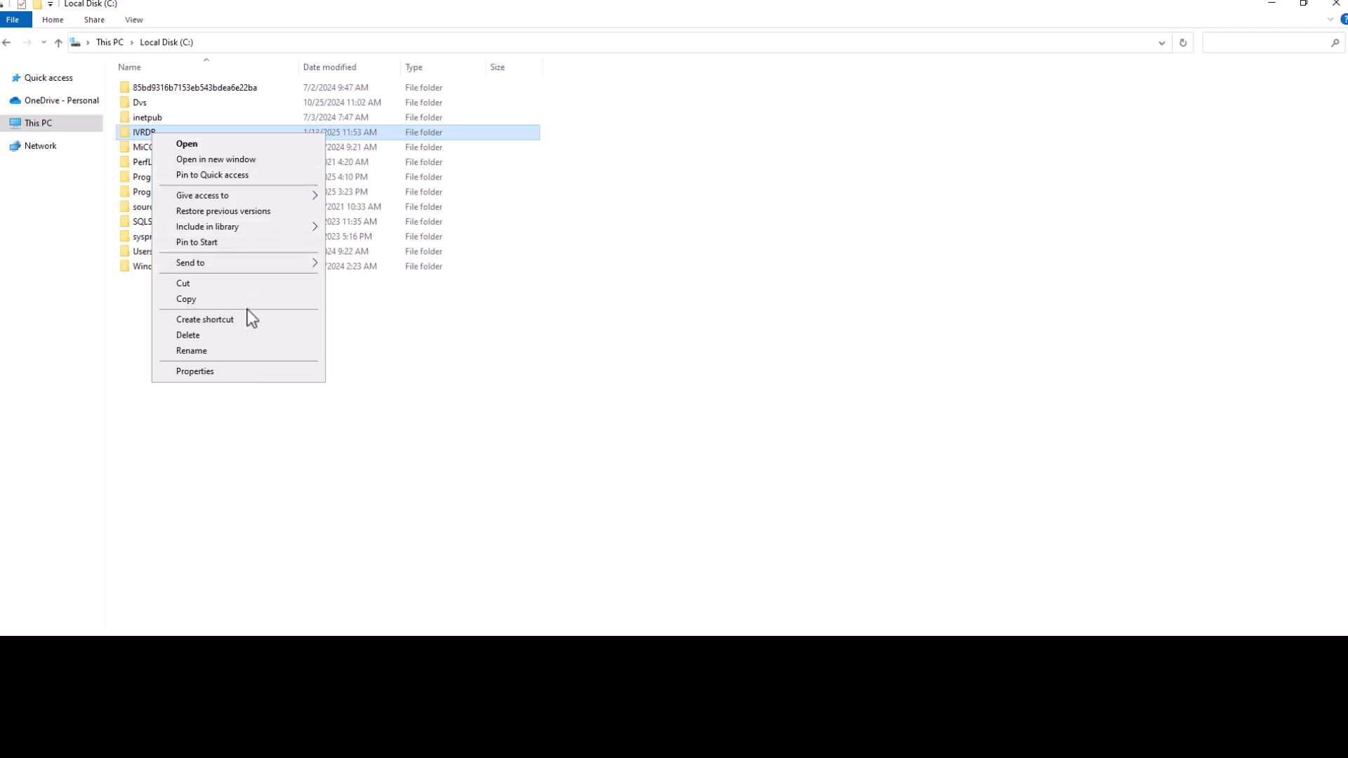
left_click(254, 369)
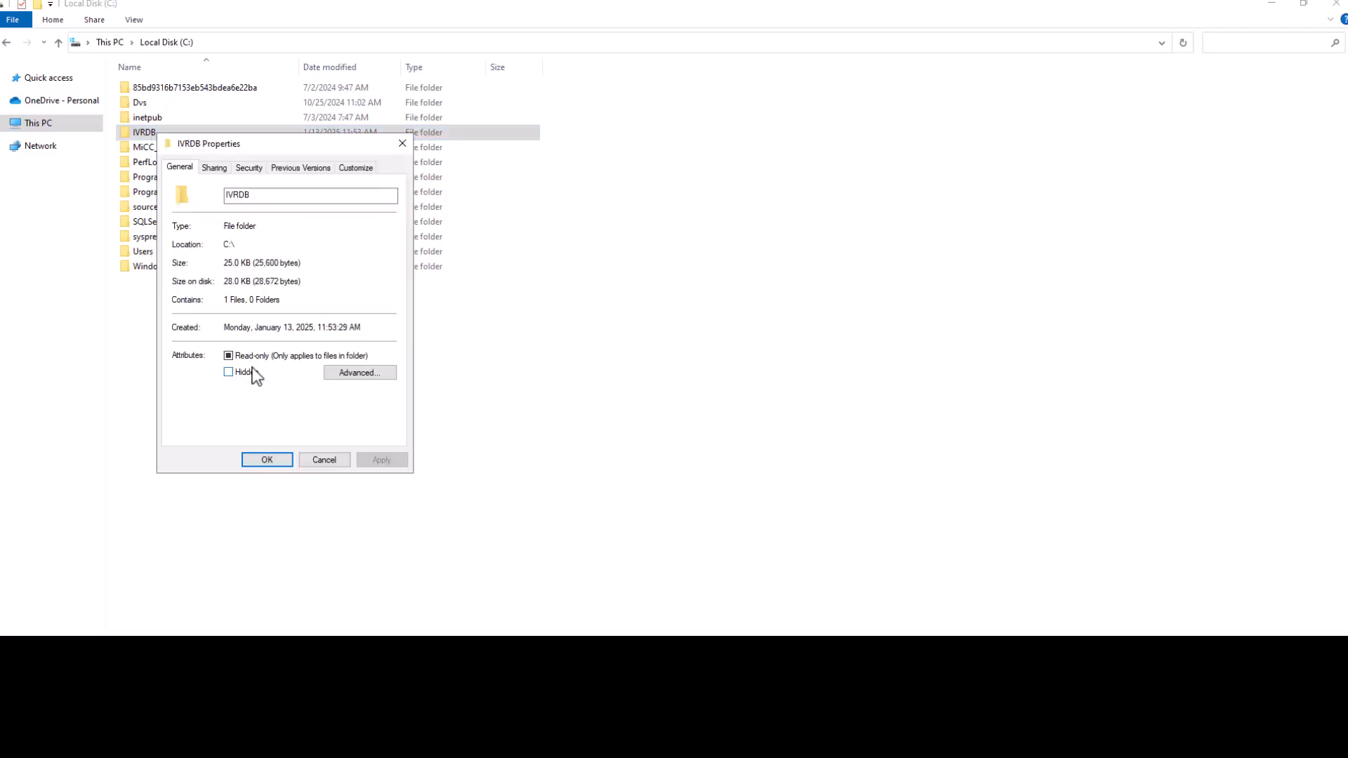
left_click(223, 169)
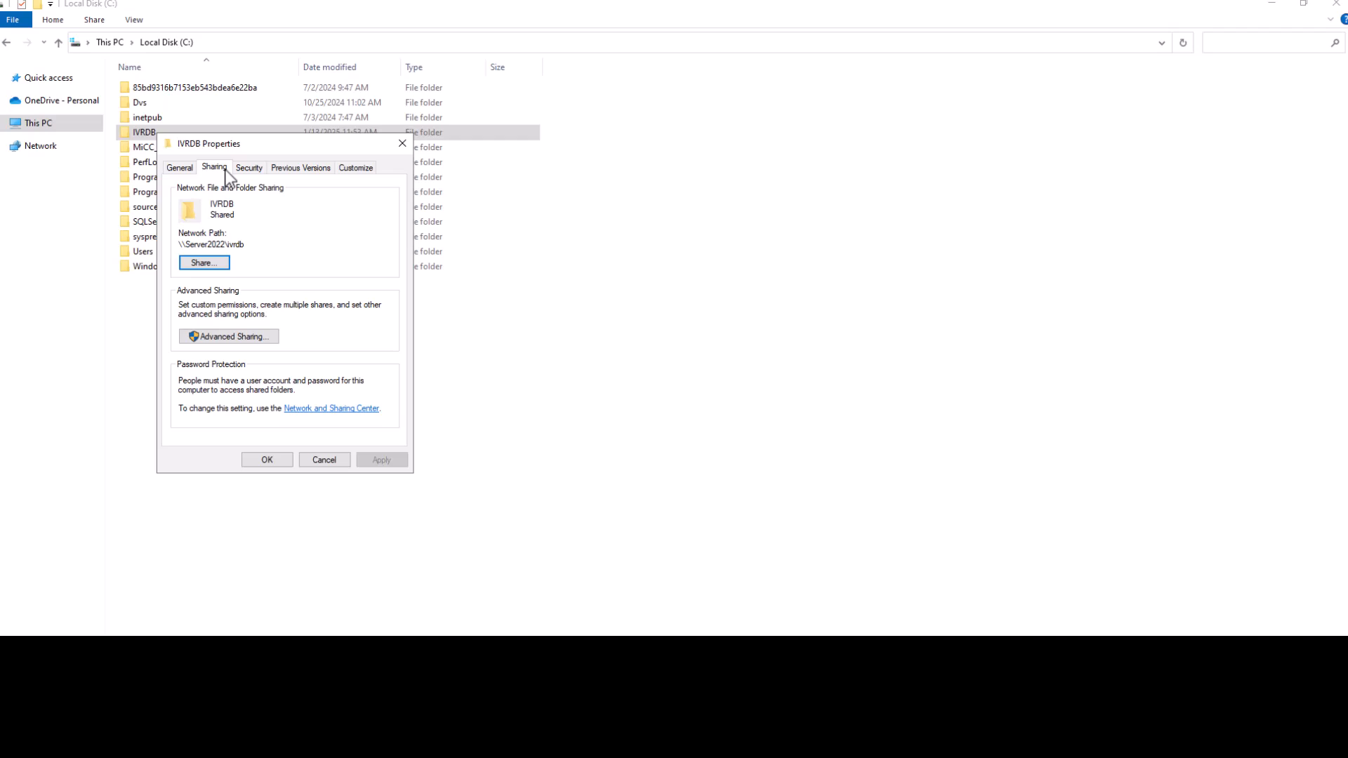
left_click_drag(247, 244, 178, 242)
key("ctrl+c")
left_click(260, 460)
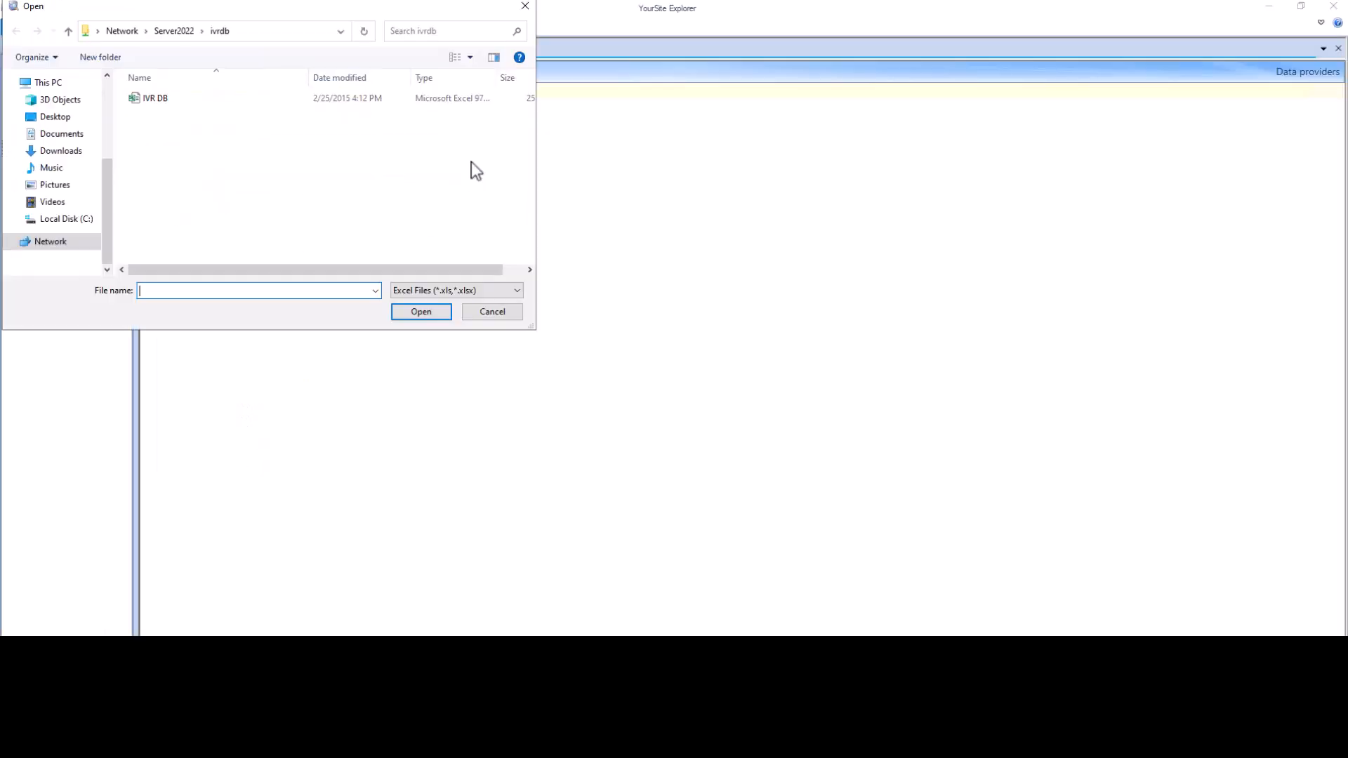
Step: In YourSite Explorer, select the IVR DB workbook from the \\Server2022\ivrdb share as the Excel provider's workbook
key("ctrl+v")
key("Return")
left_click(404, 318)
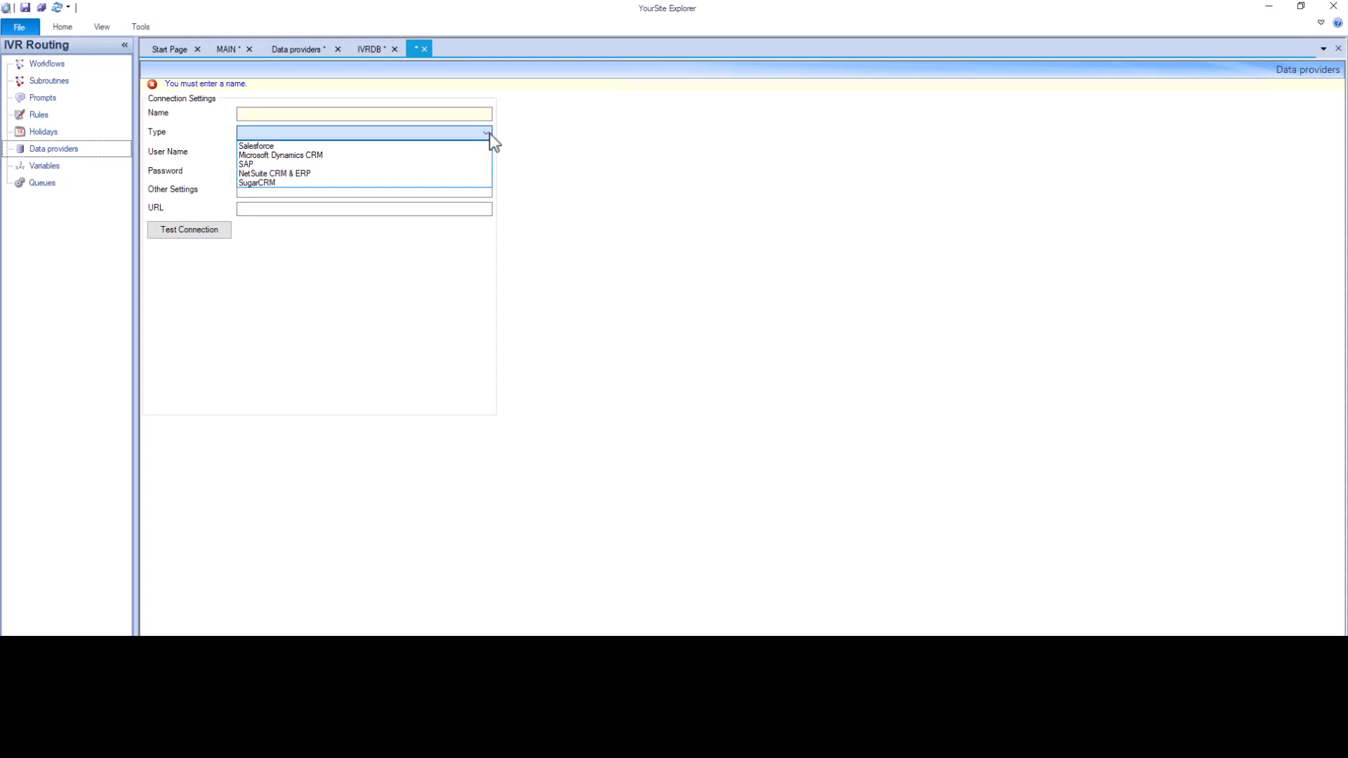
Step: Open a new Generic data provider form and view the connection types it offers
left_click(425, 48)
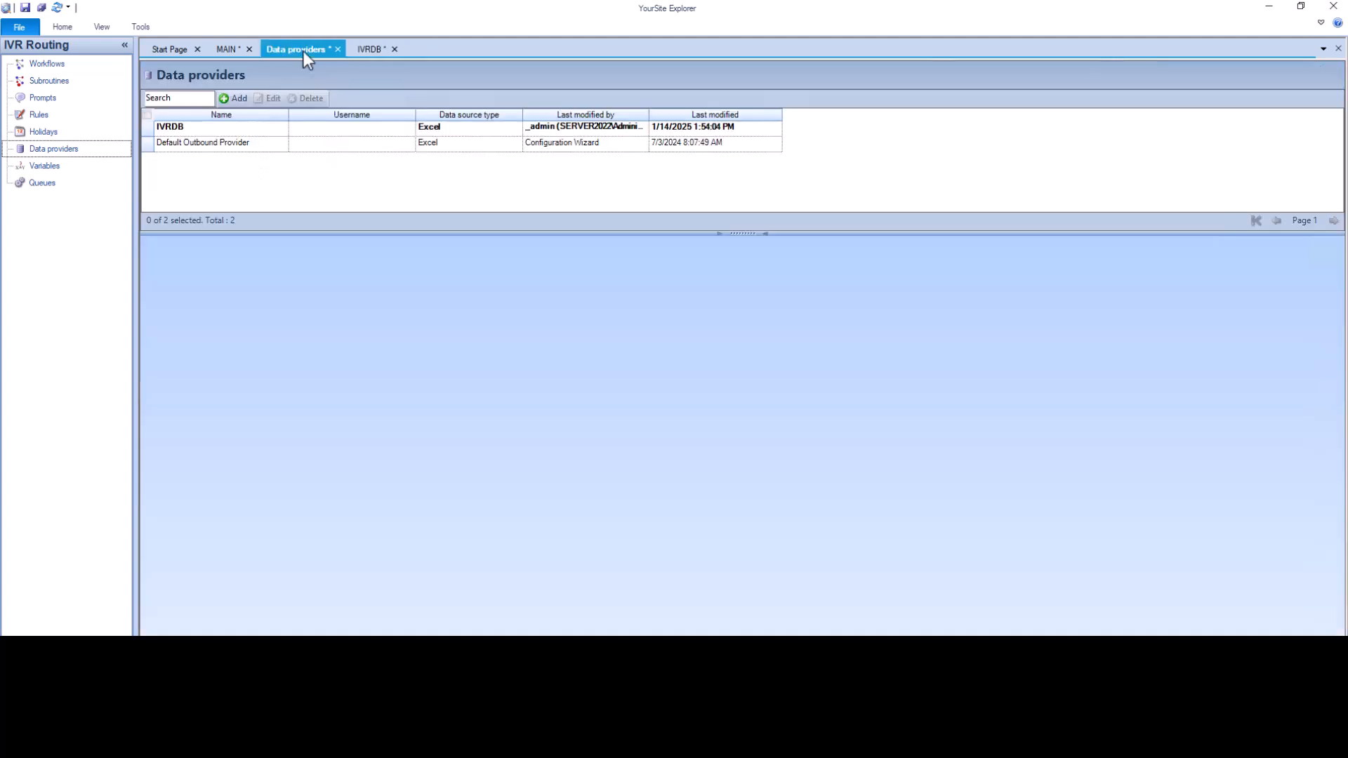
left_click(243, 97)
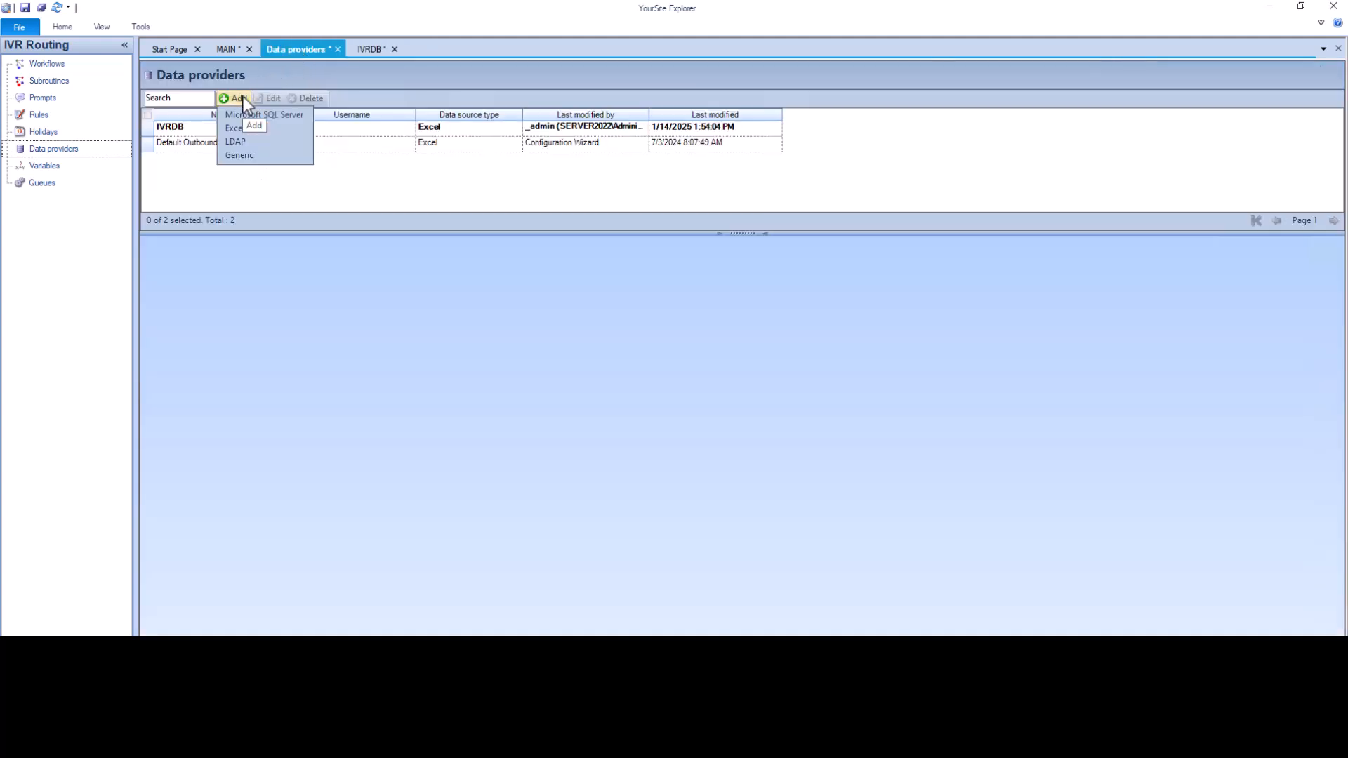
left_click(290, 154)
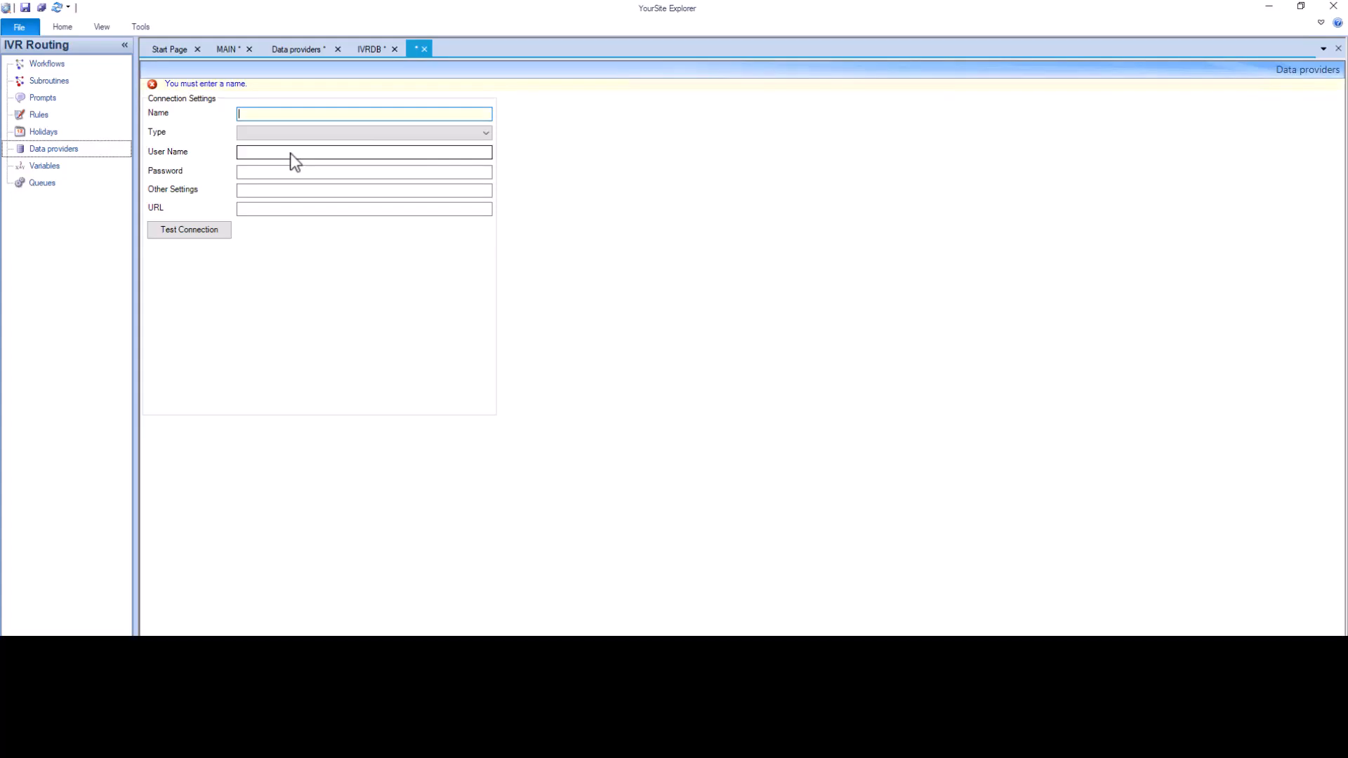
left_click(491, 133)
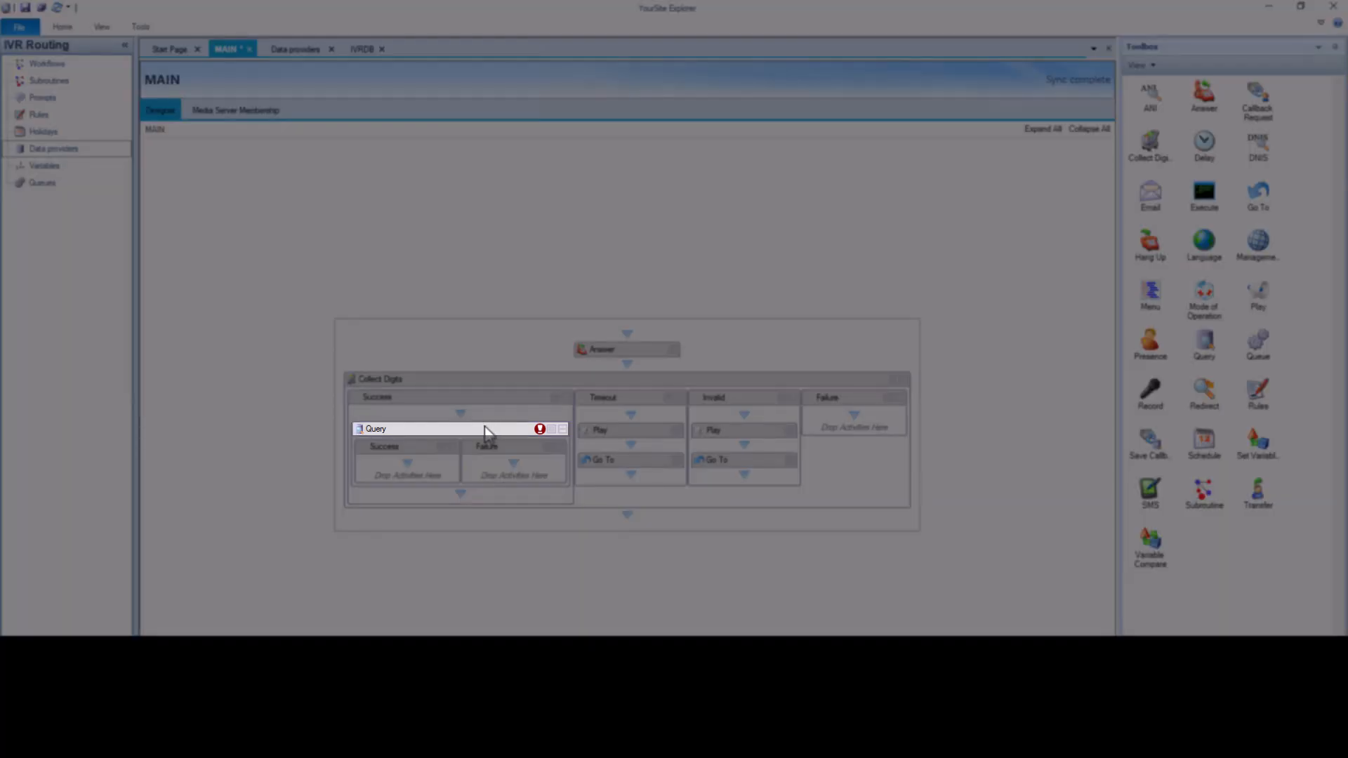
Step: Set IVRDB as the database provider of the Query activity in the MAIN workflow
right_click(489, 432)
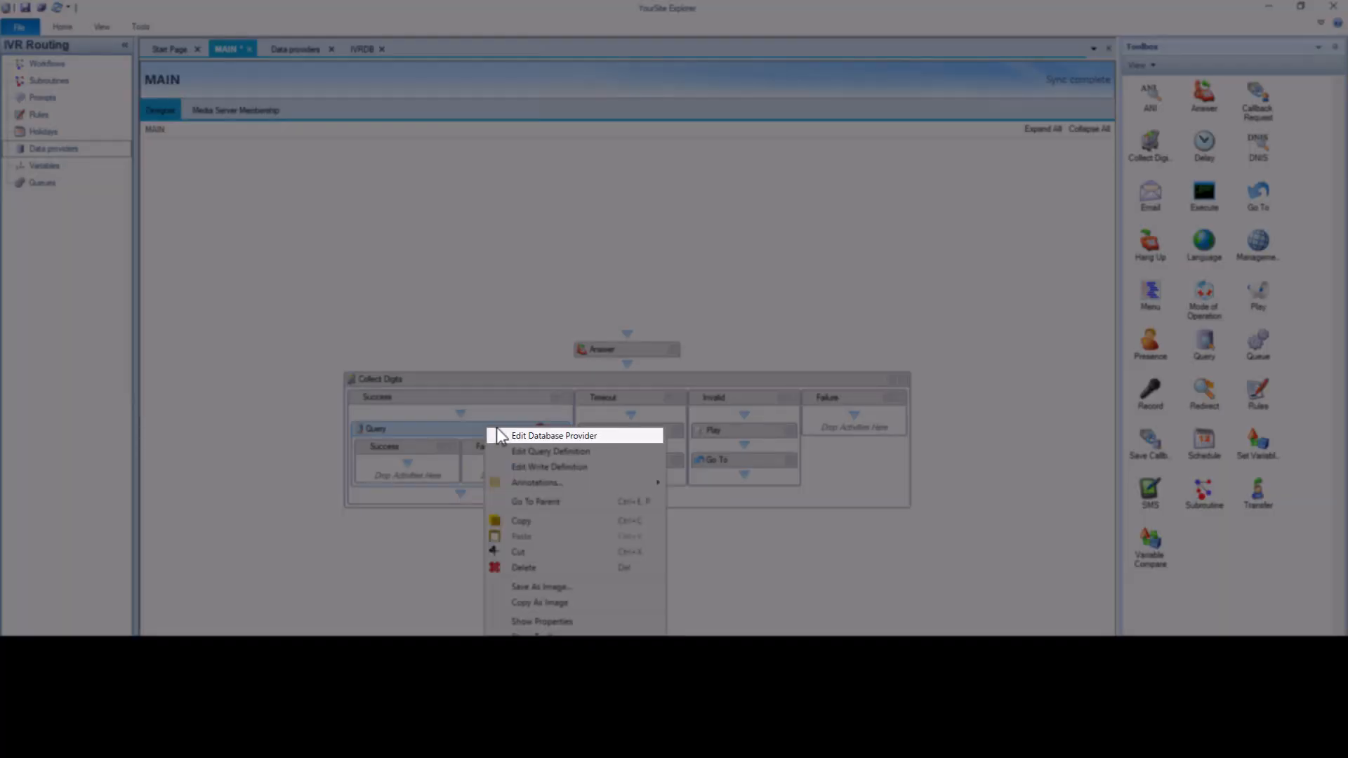
left_click(500, 436)
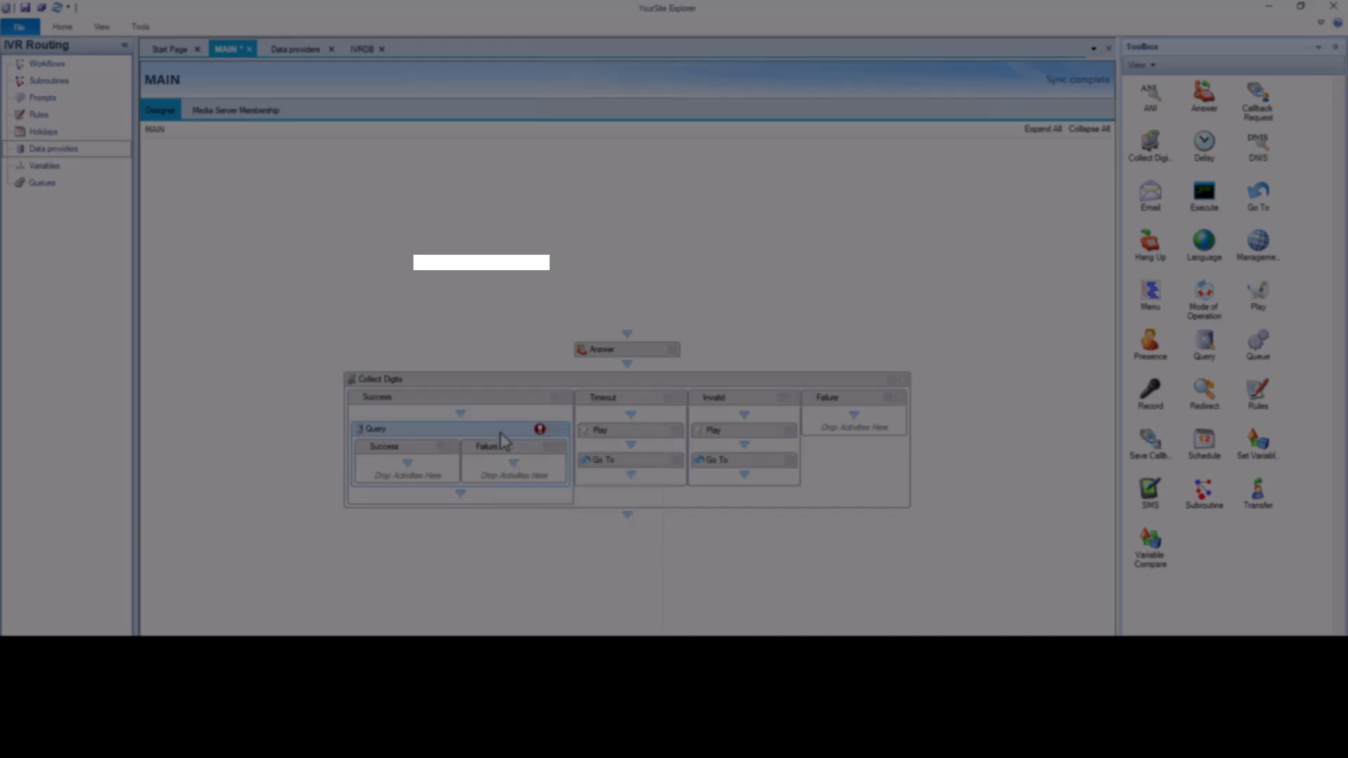
left_click(514, 263)
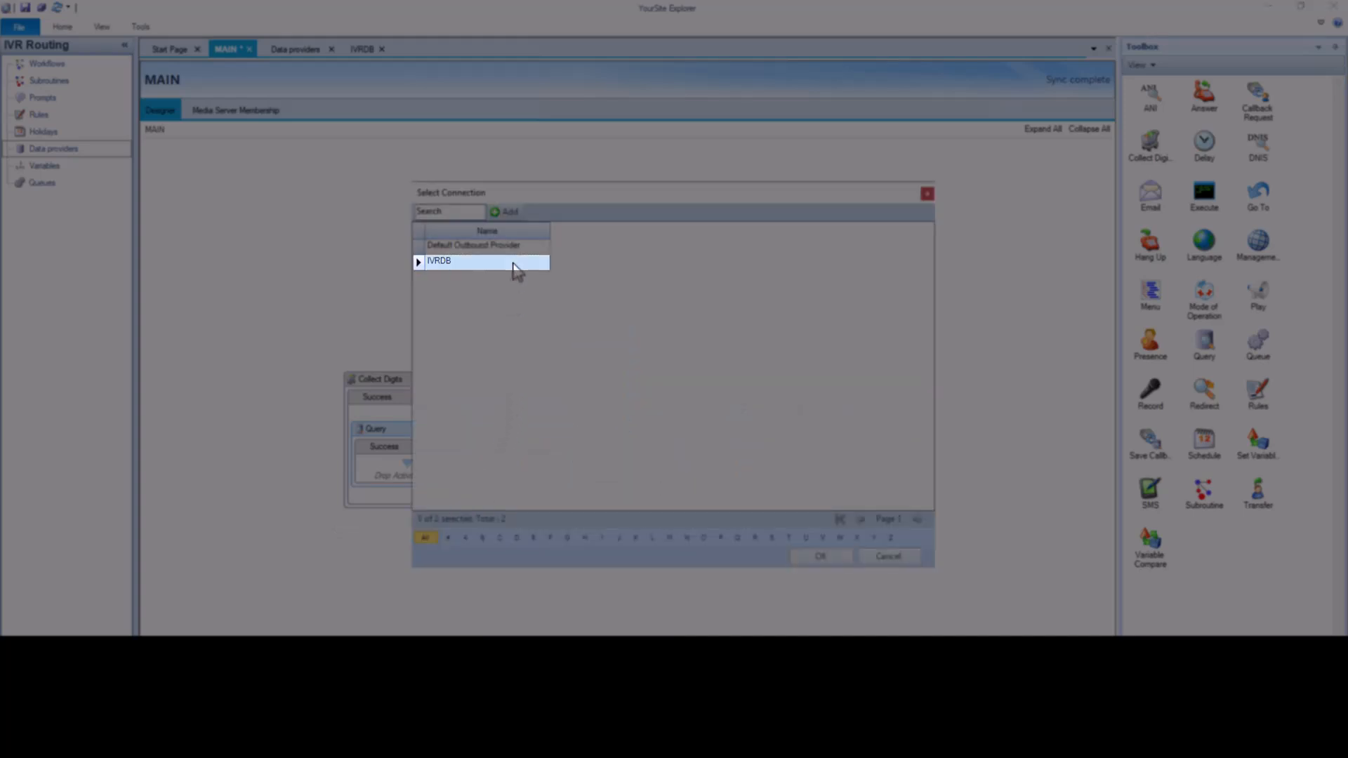
left_click(794, 556)
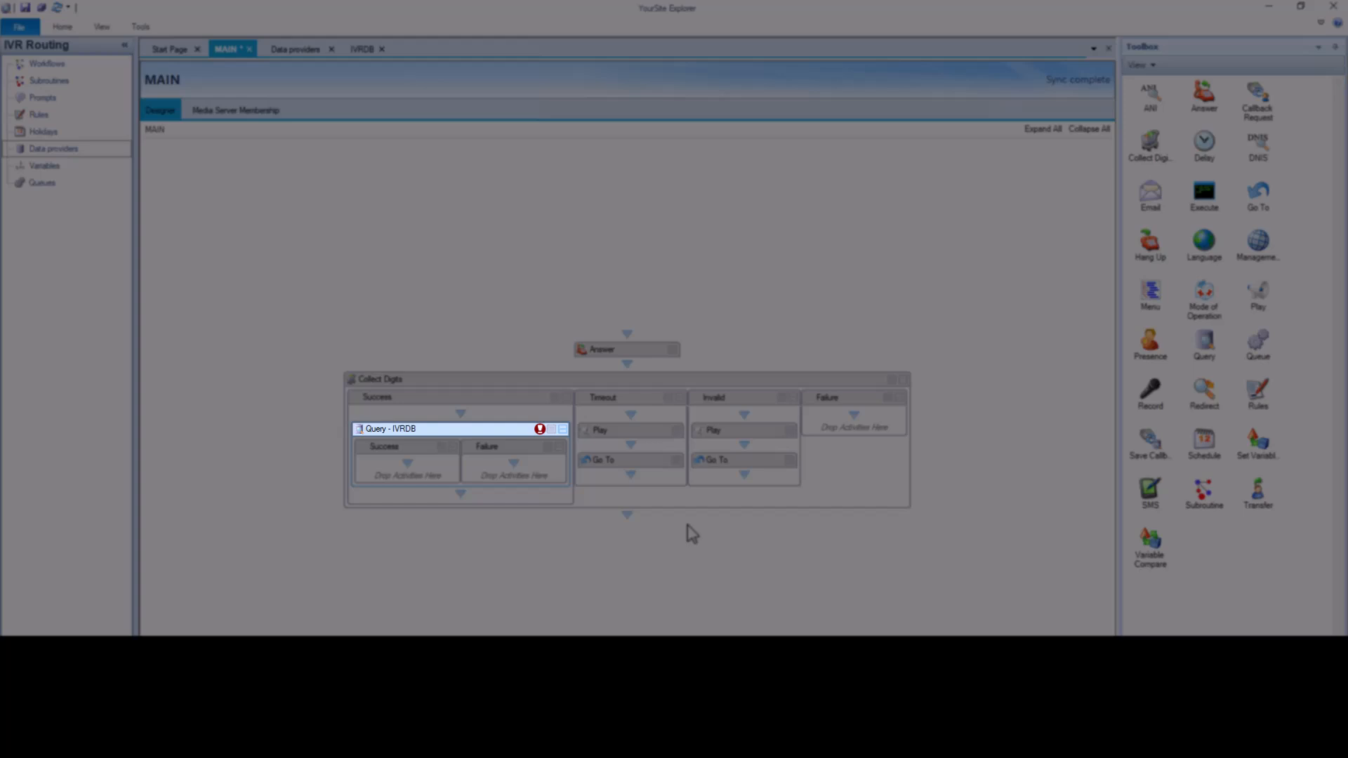
Step: Open the Query activity's query definition, look at the Advanced Query settings and switch back to Simple Query
right_click(494, 434)
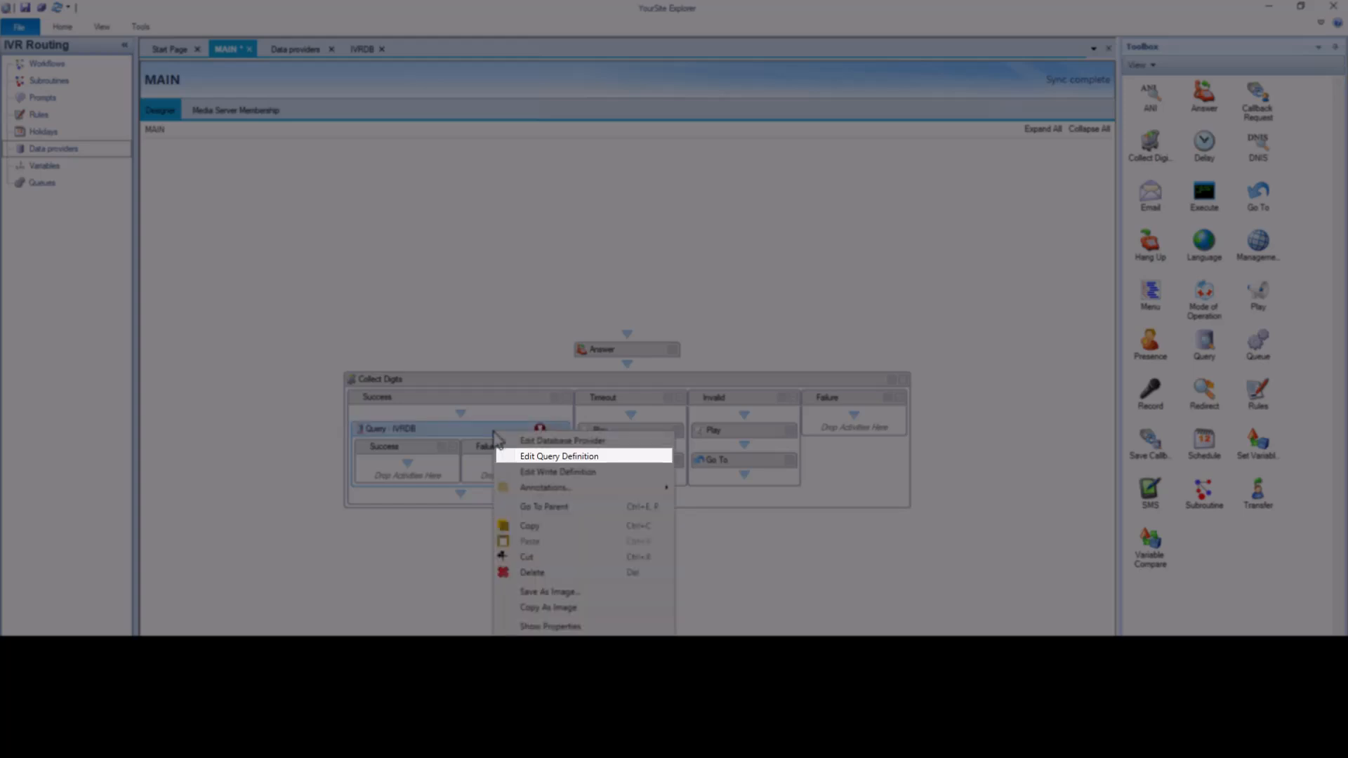
left_click(560, 456)
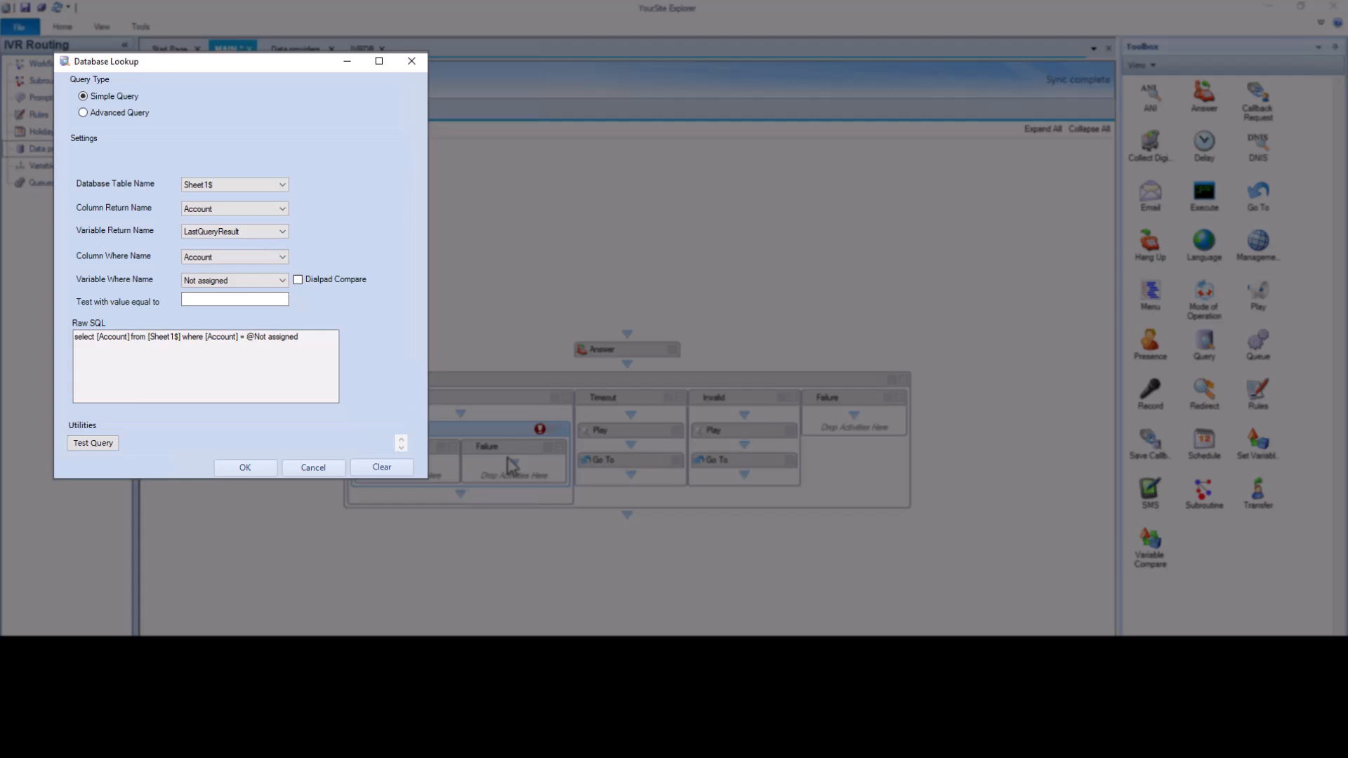
left_click(145, 114)
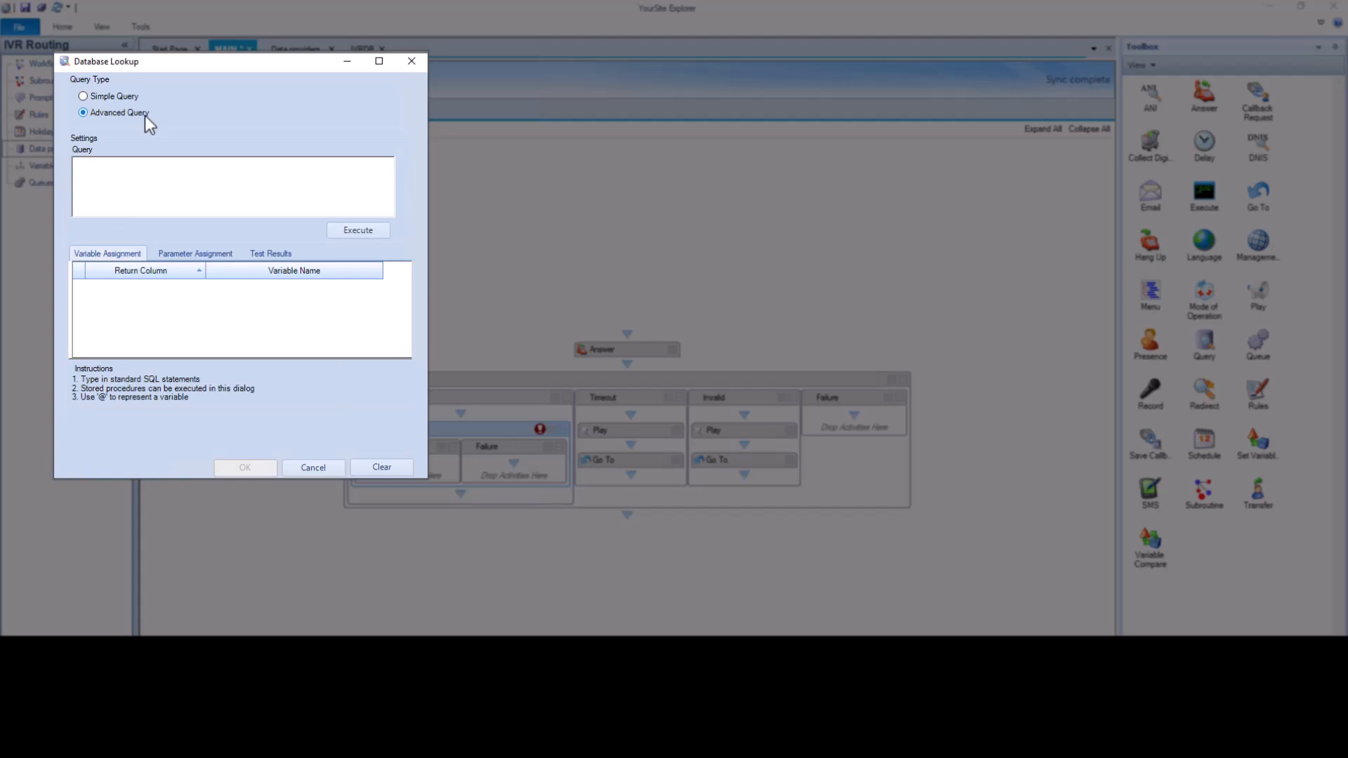
left_click(139, 98)
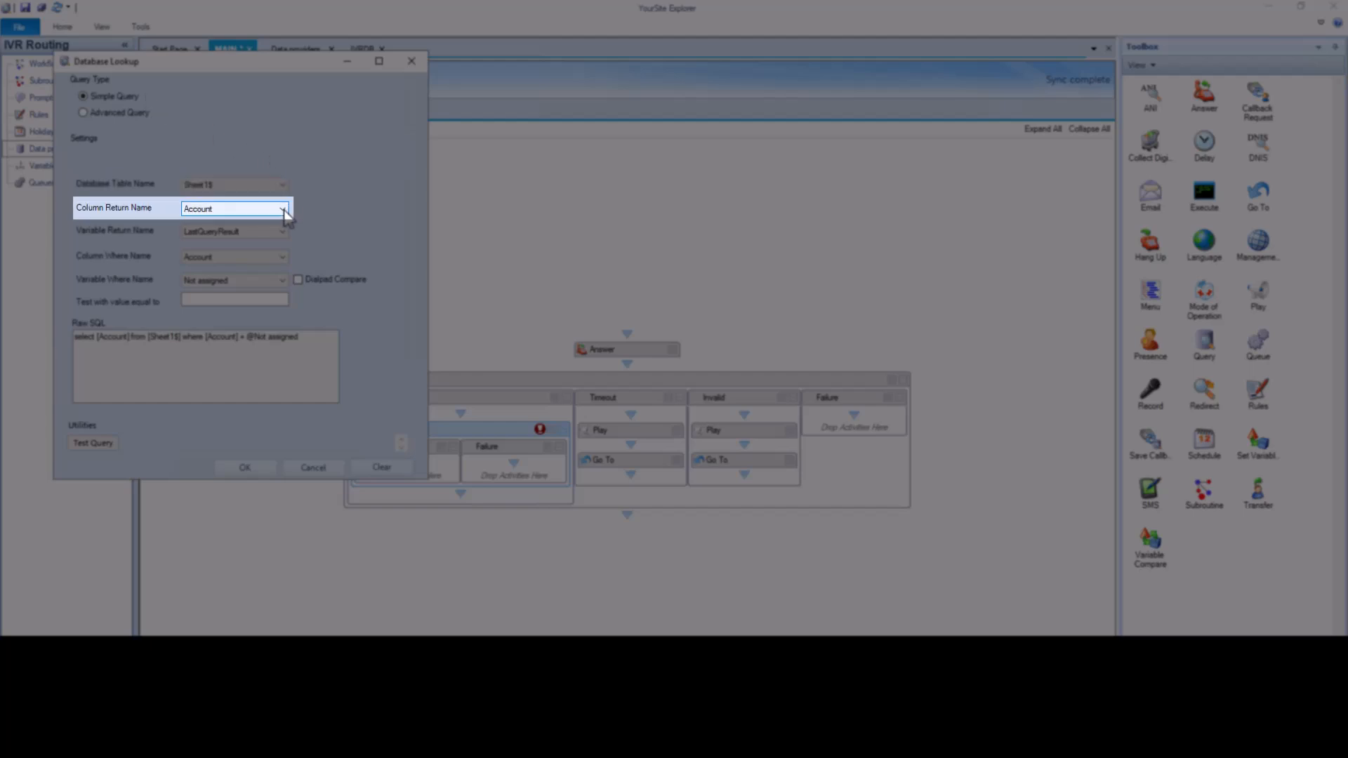
Step: Set the simple query's Column Return Name to Dialable and Variable Where Name to AccountNumber, and accept the definition
left_click(283, 209)
left_click(280, 238)
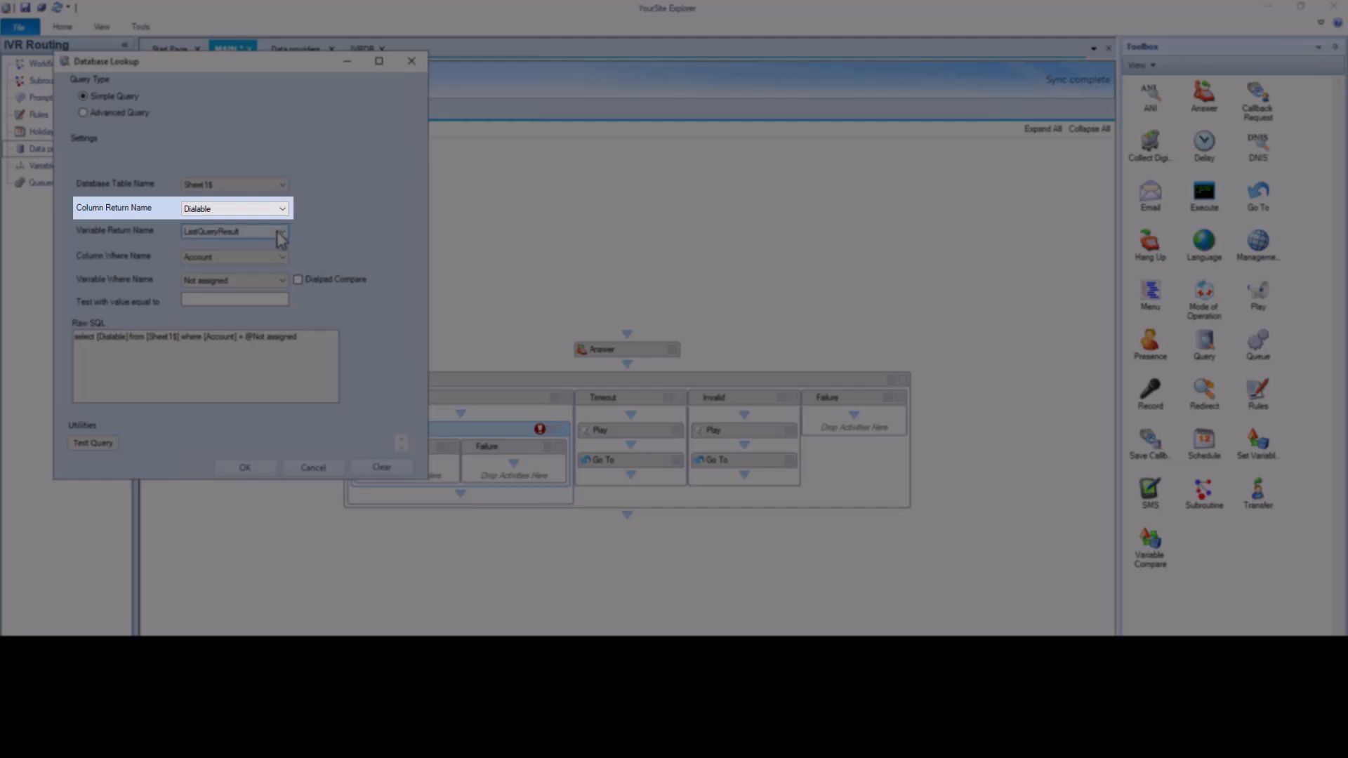
left_click(267, 282)
left_click(251, 297)
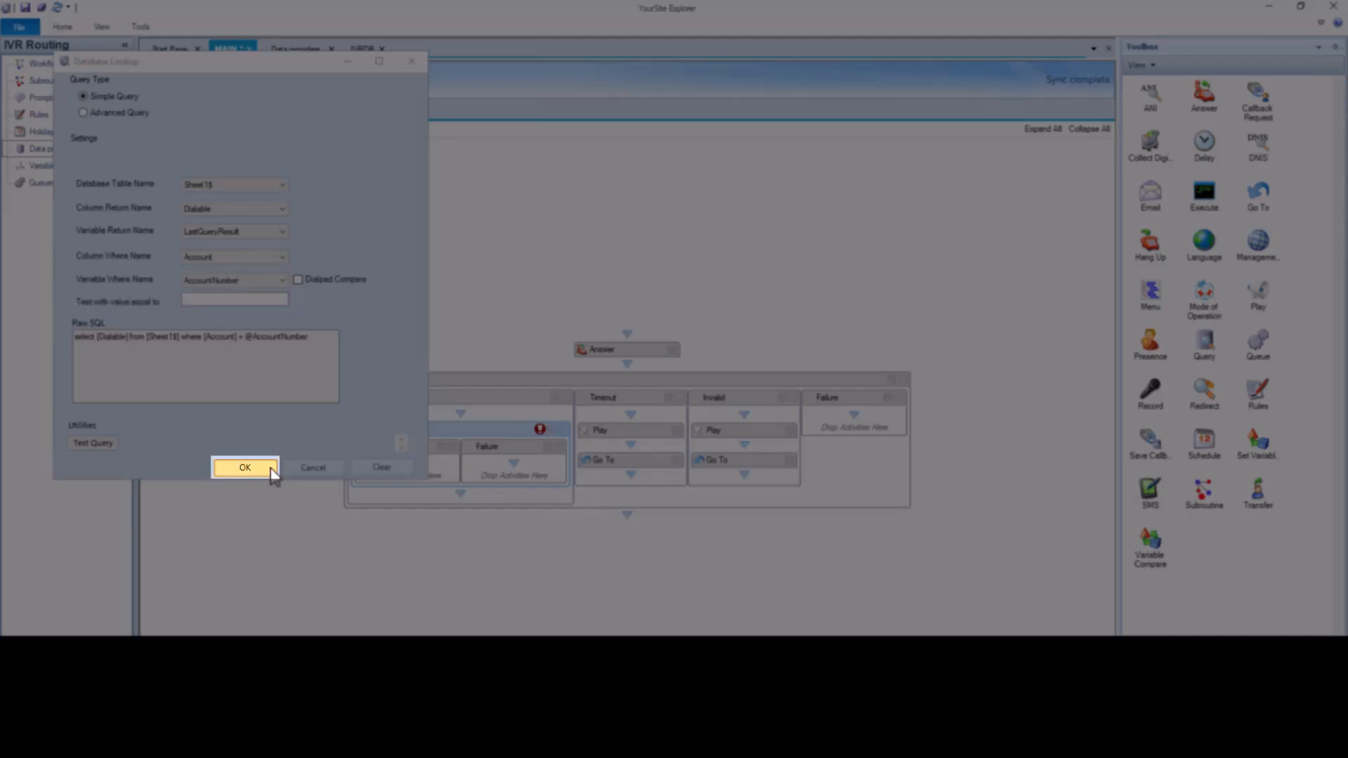
left_click(271, 468)
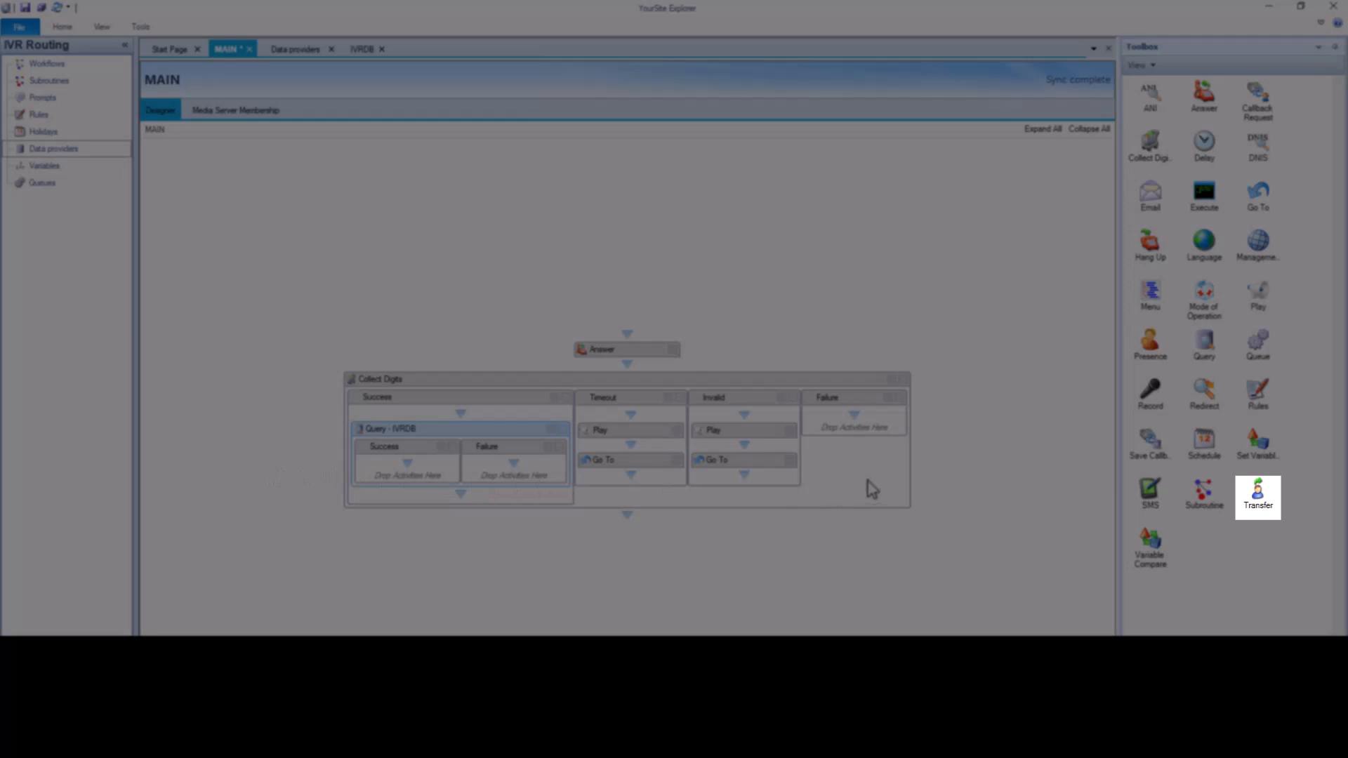
Step: Add a Transfer activity to the Query's Success branch with the LastQueryResult variable as its destination, and delete the activity again
left_click_drag(1267, 506, 413, 474)
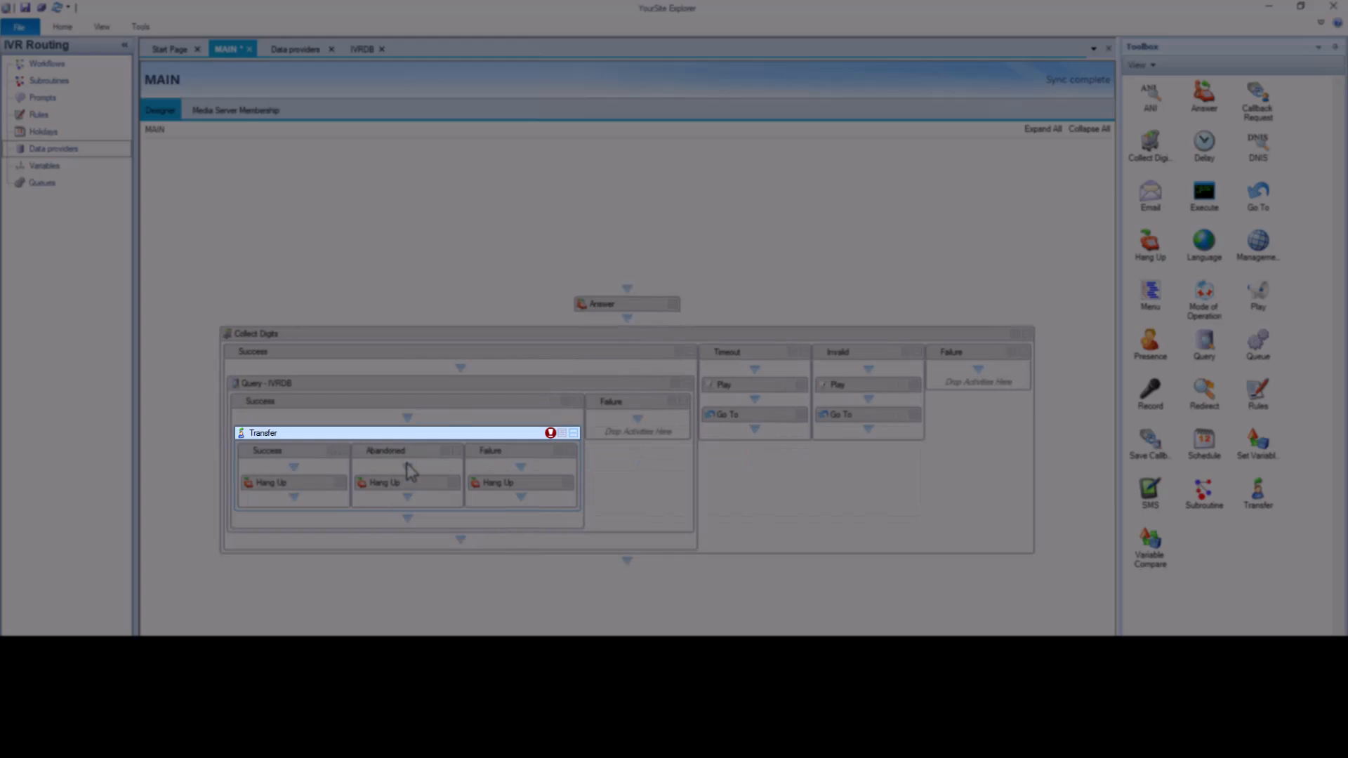
right_click(408, 435)
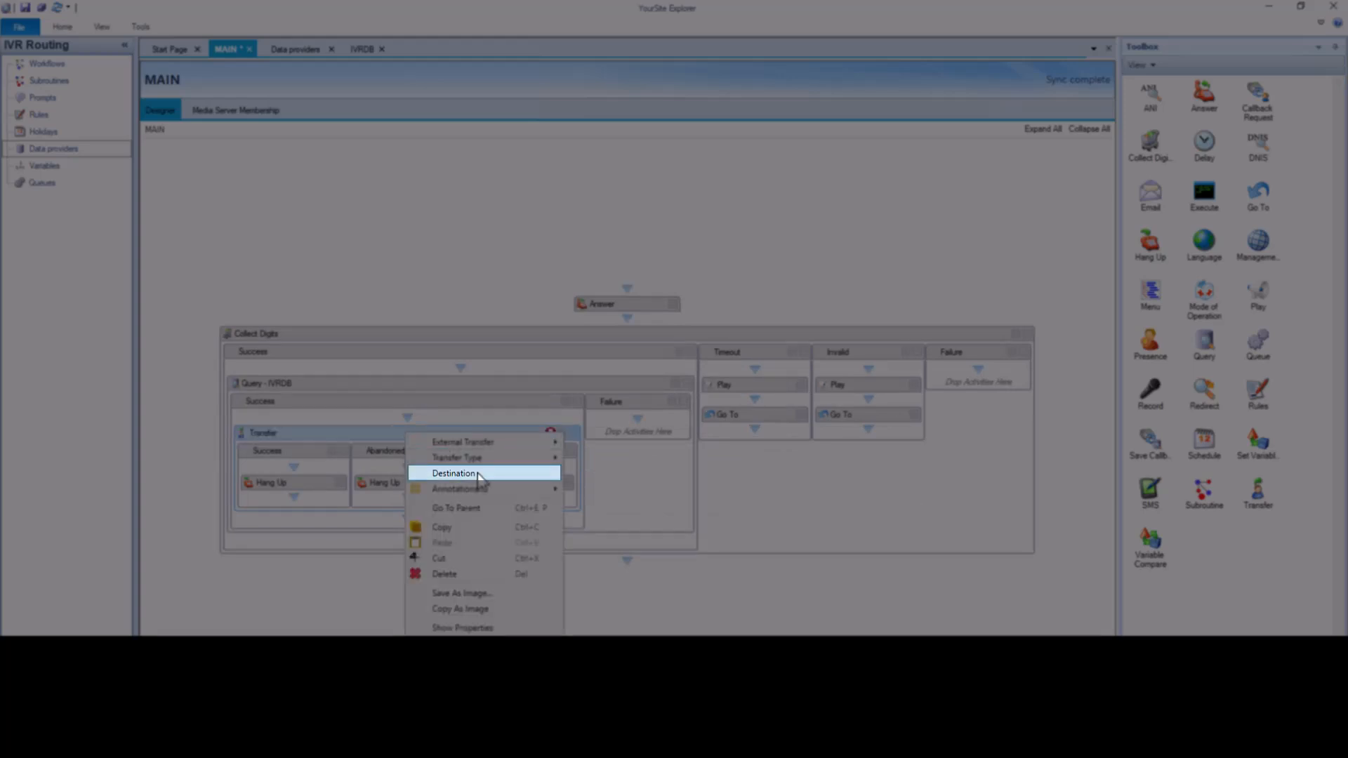
left_click(454, 474)
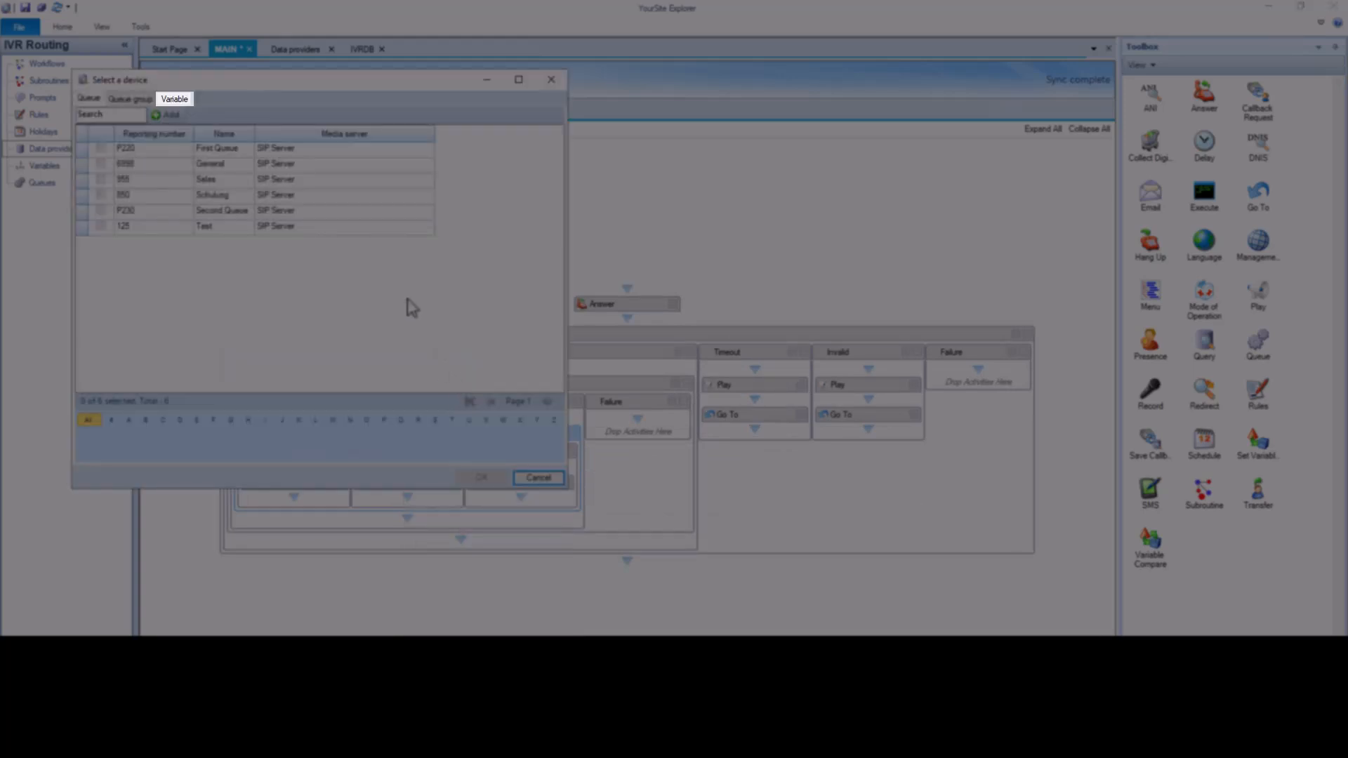
left_click(187, 105)
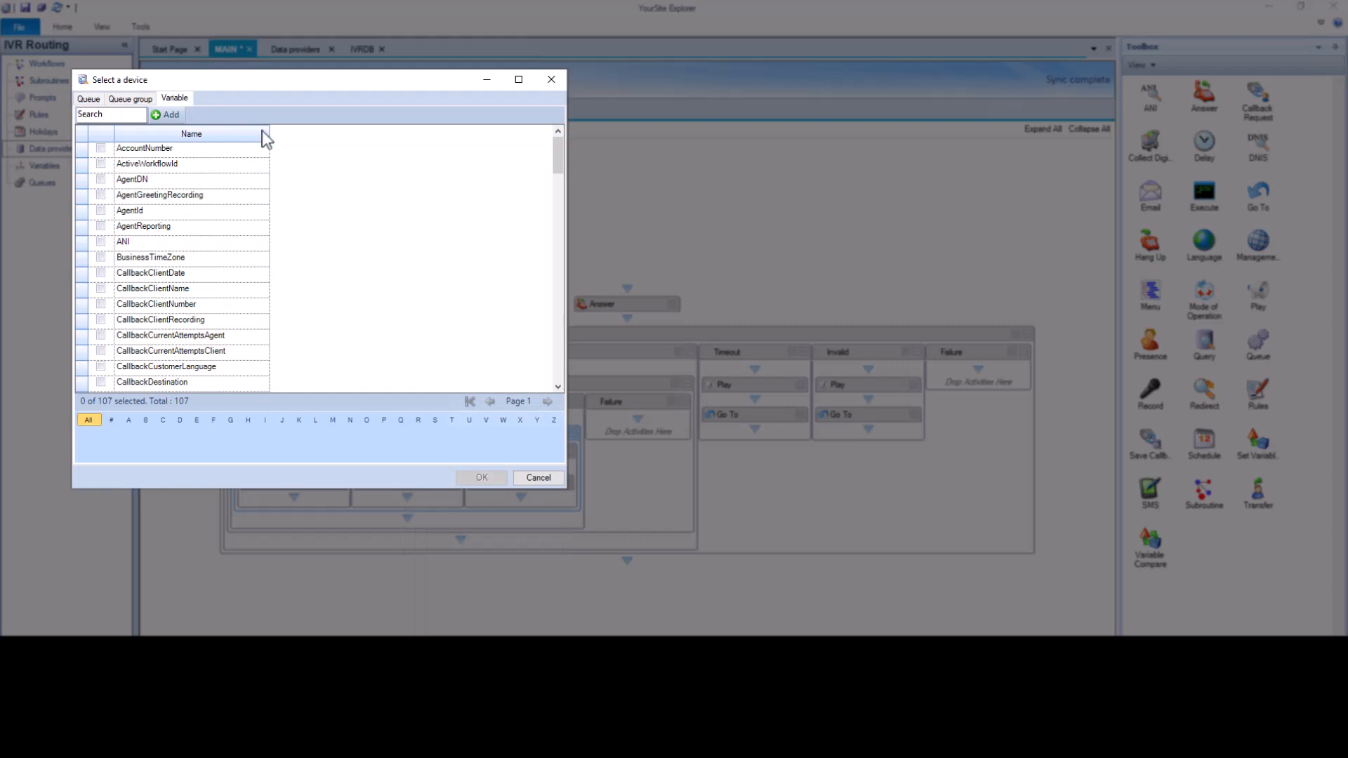
left_click_drag(554, 157, 558, 274)
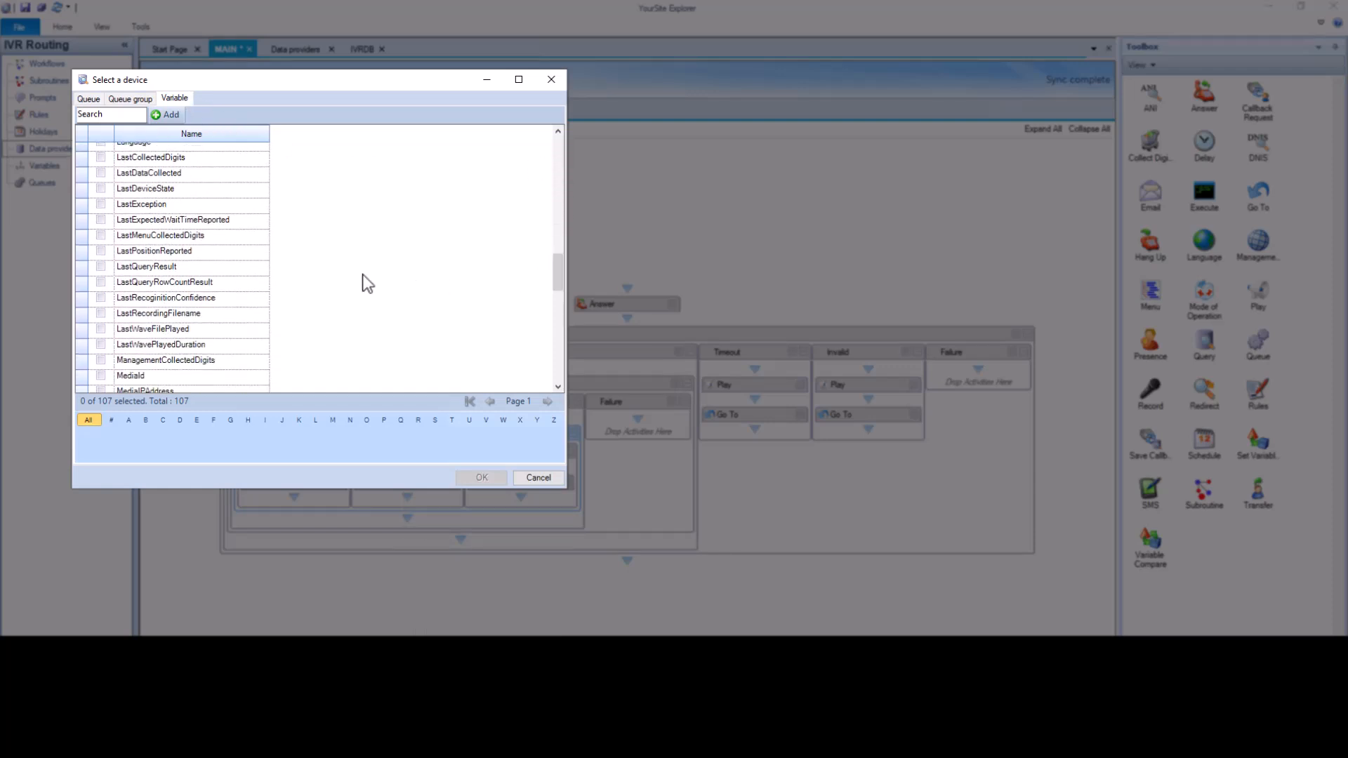
left_click(257, 267)
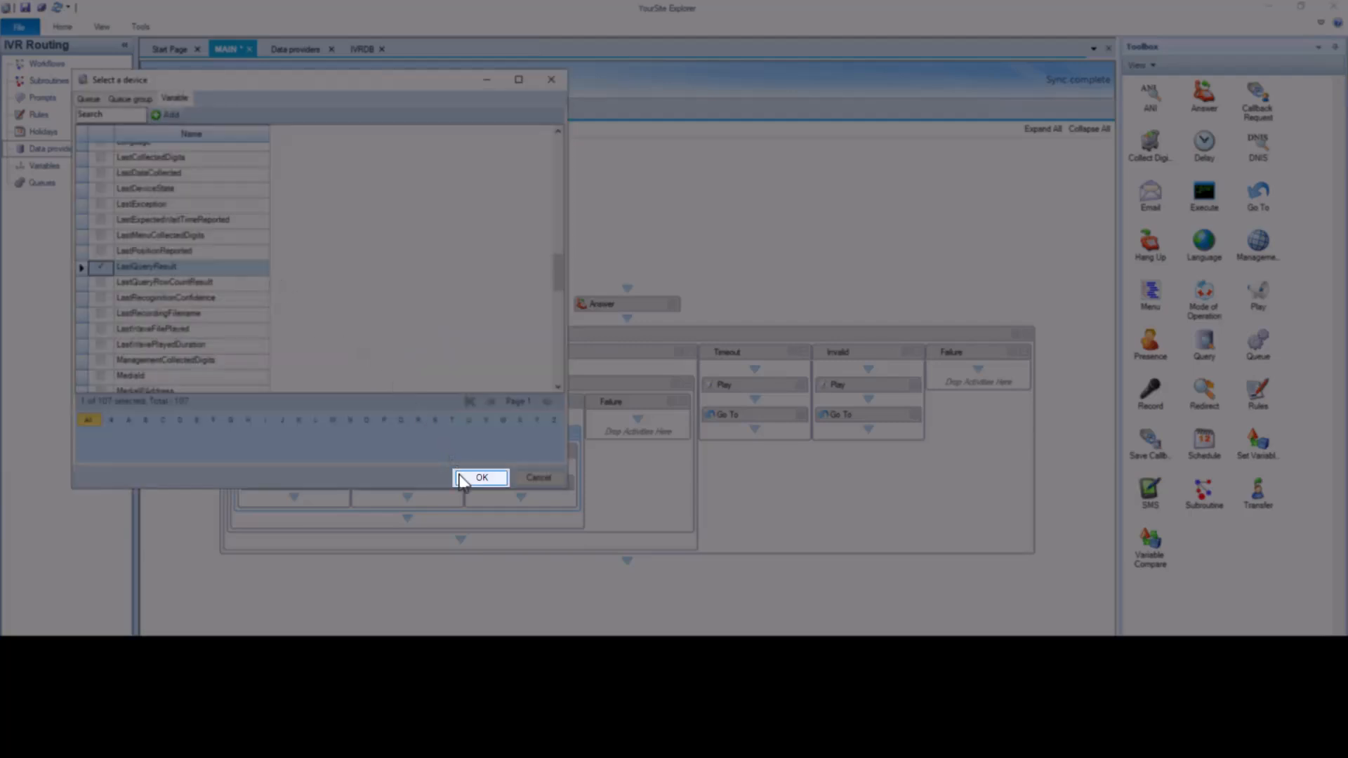
left_click(482, 478)
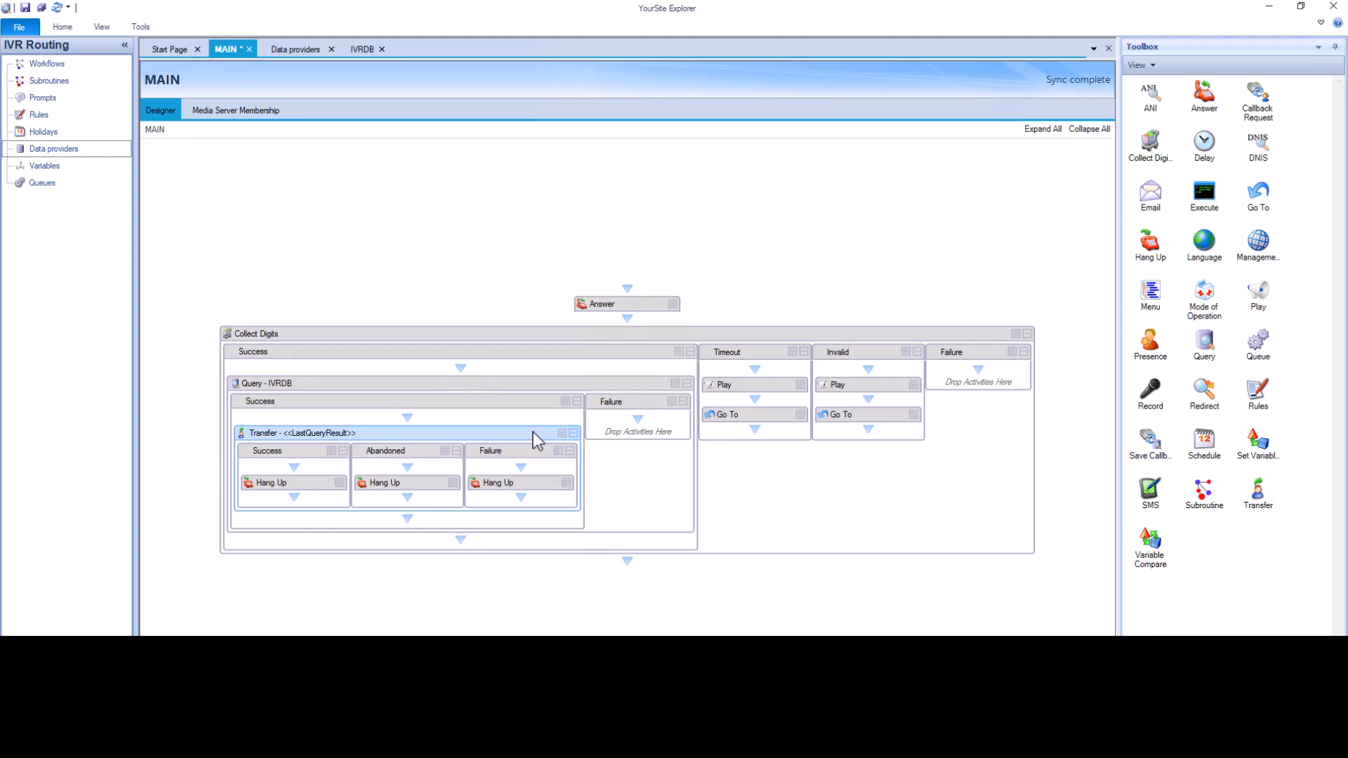
key("Delete")
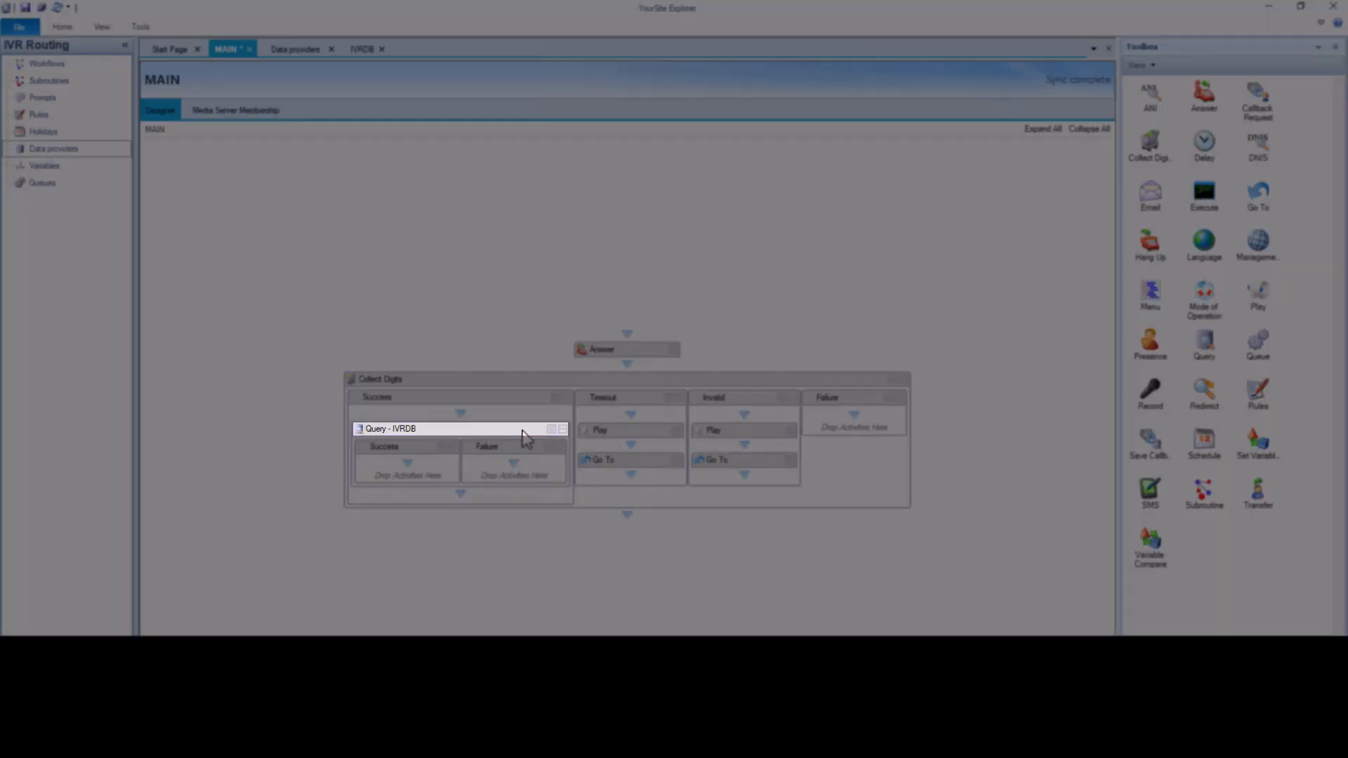
Step: Set the IVRDB query's Column Return Name to Warranty, test the query with a sample account number and accept the definition
right_click(523, 432)
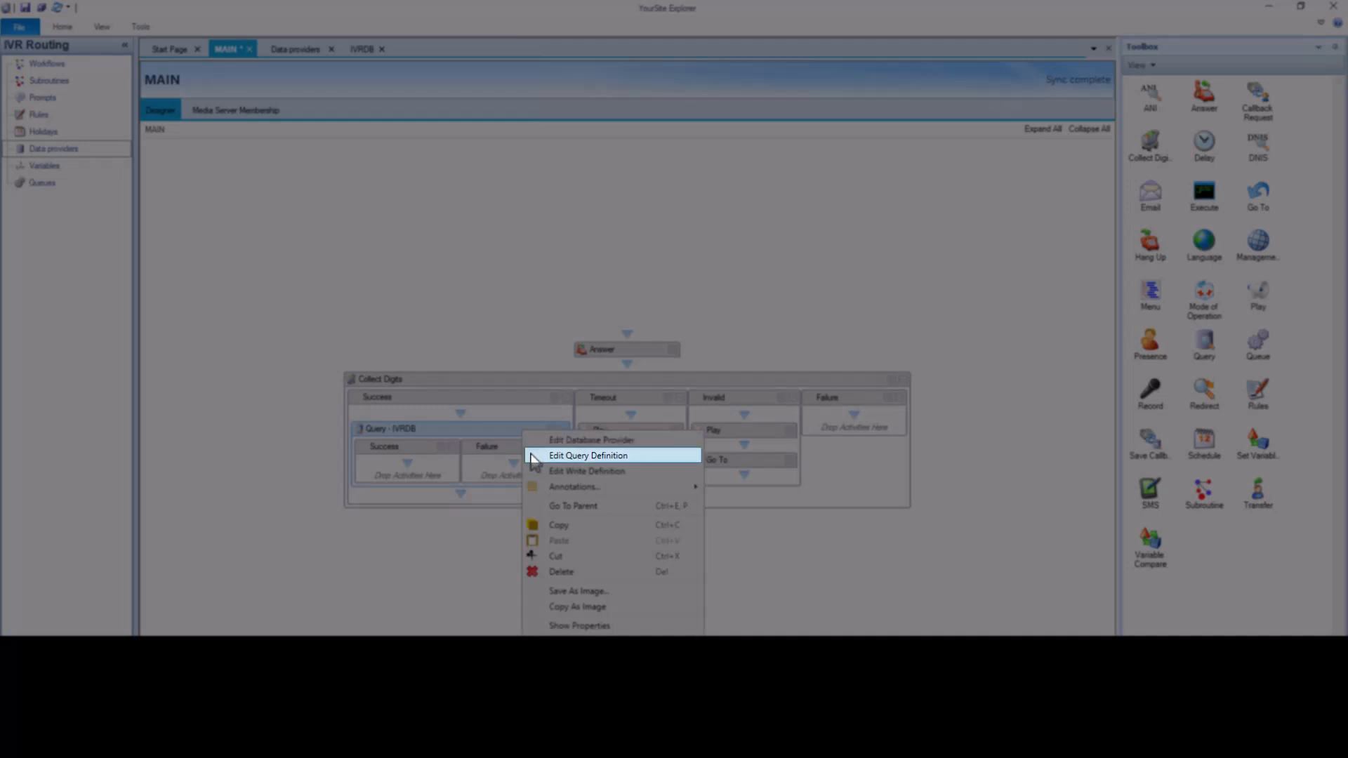
left_click(534, 456)
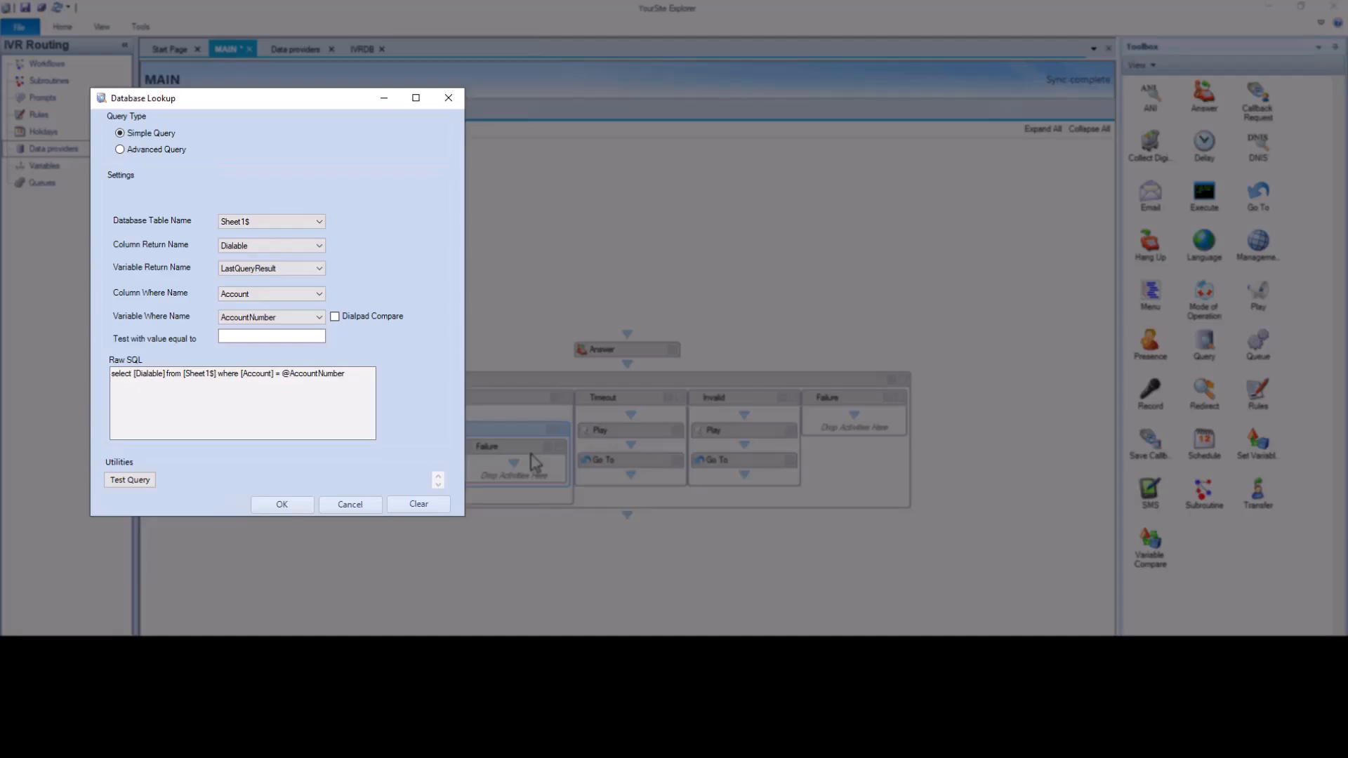
left_click(322, 247)
left_click(304, 274)
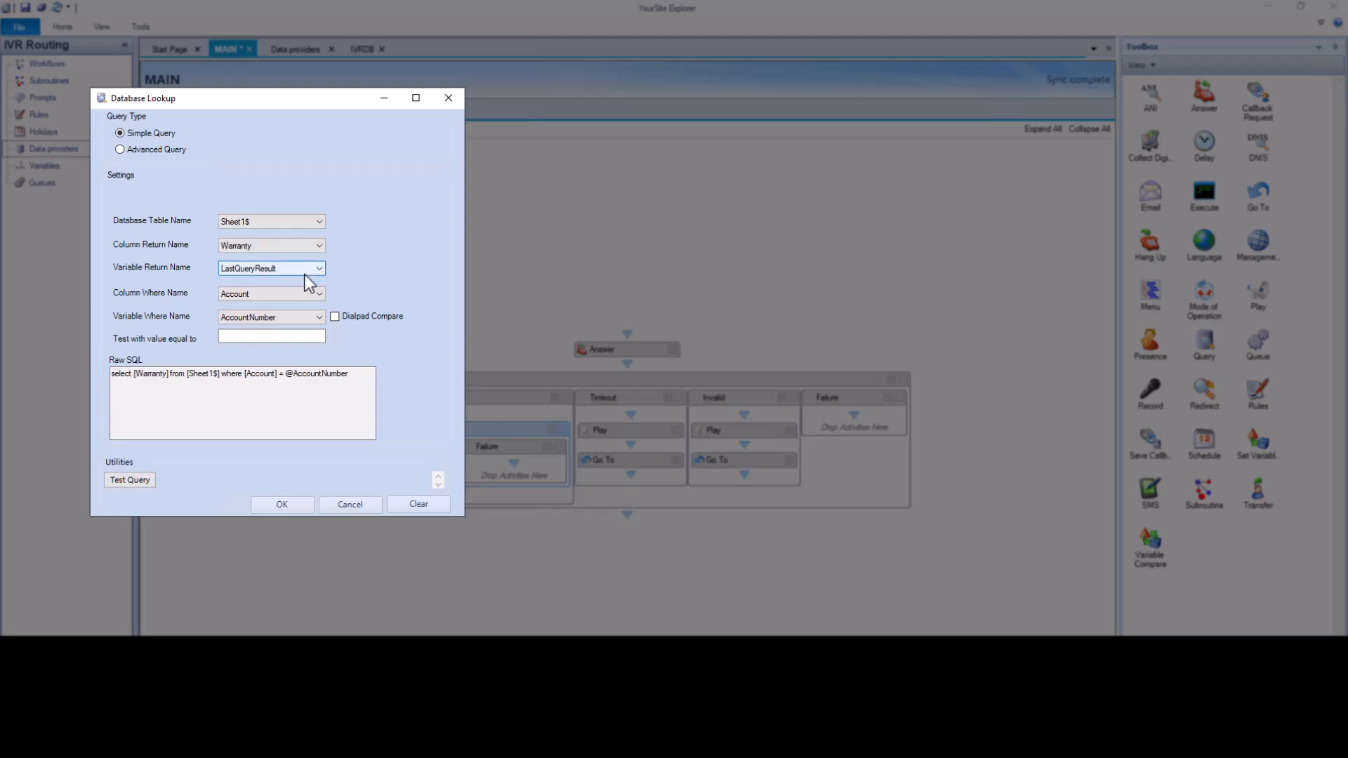
left_click(271, 336)
type("777")
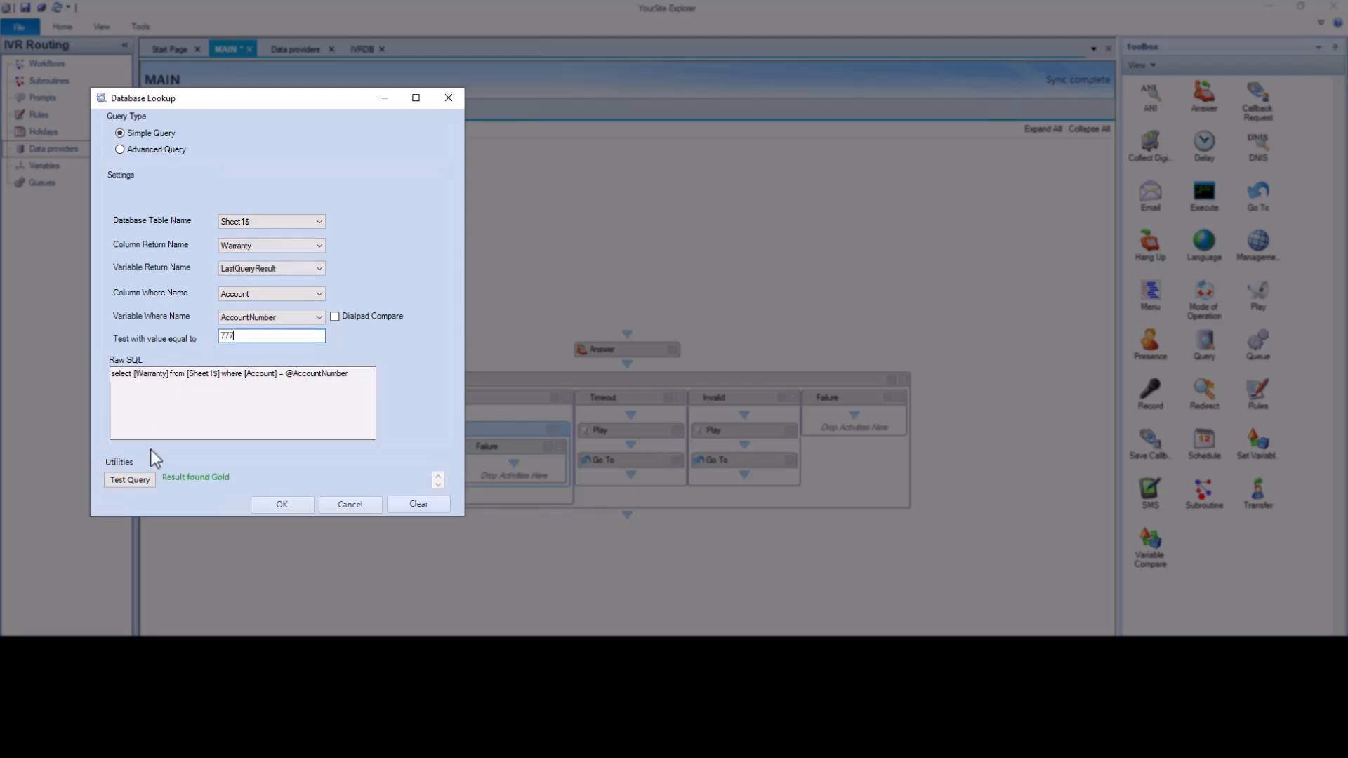
left_click(150, 477)
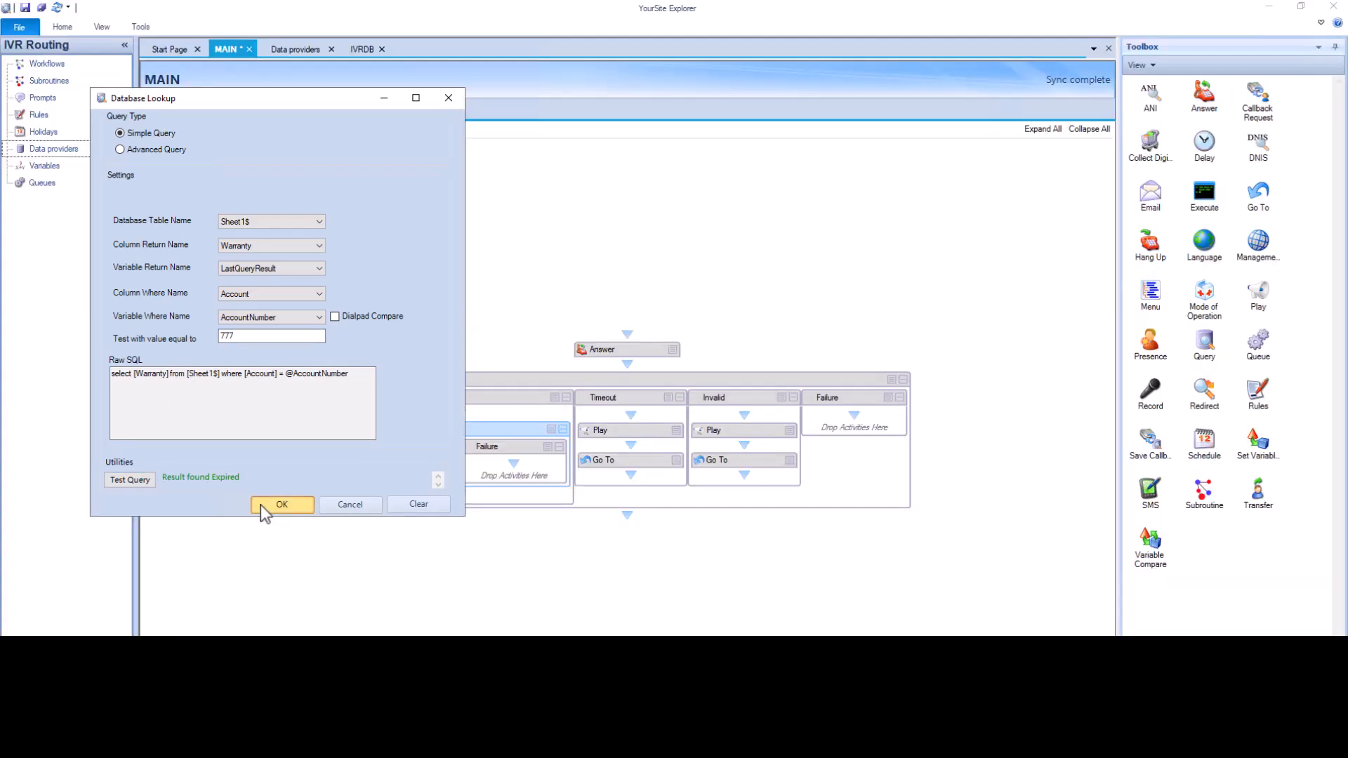
left_click(264, 509)
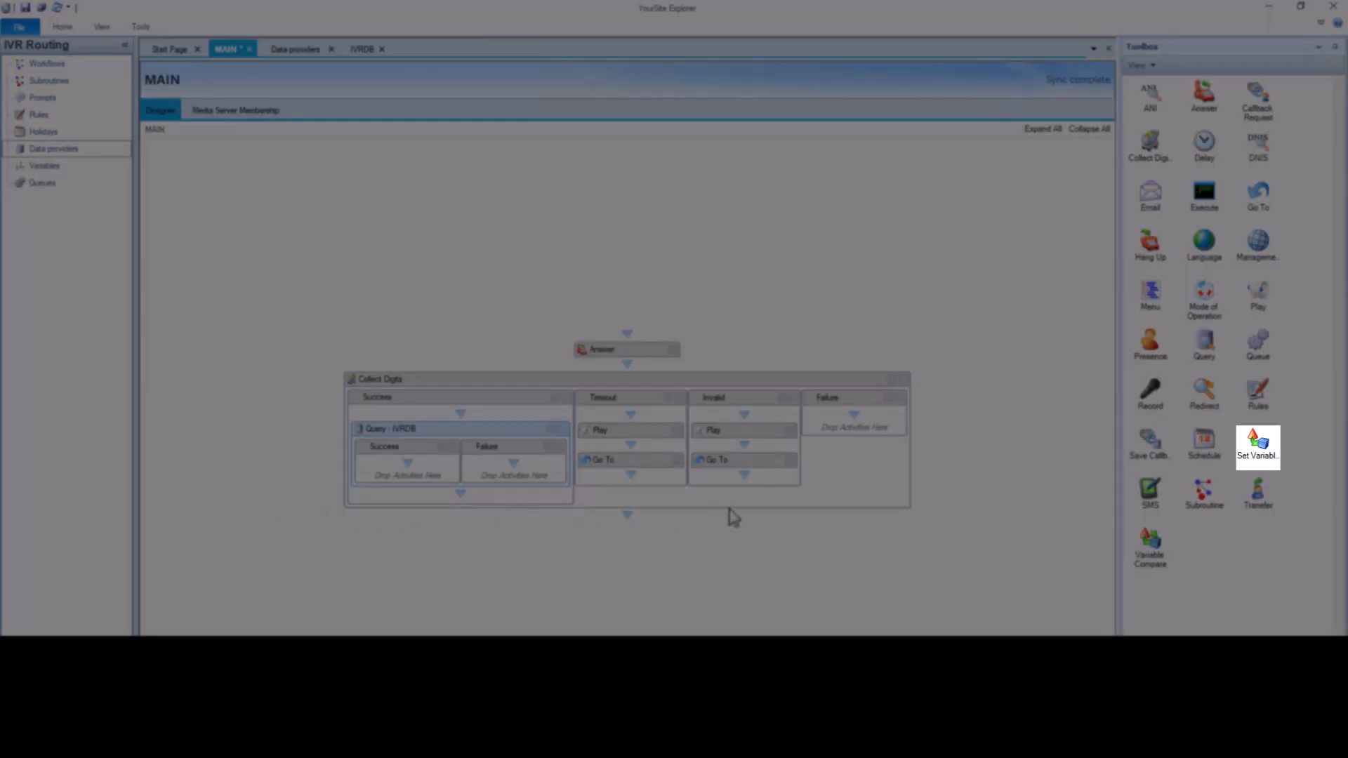
Step: Add a Set Variables activity to the Query's Success branch and give it an entry for the Warranty variable
left_click_drag(1244, 452, 416, 478)
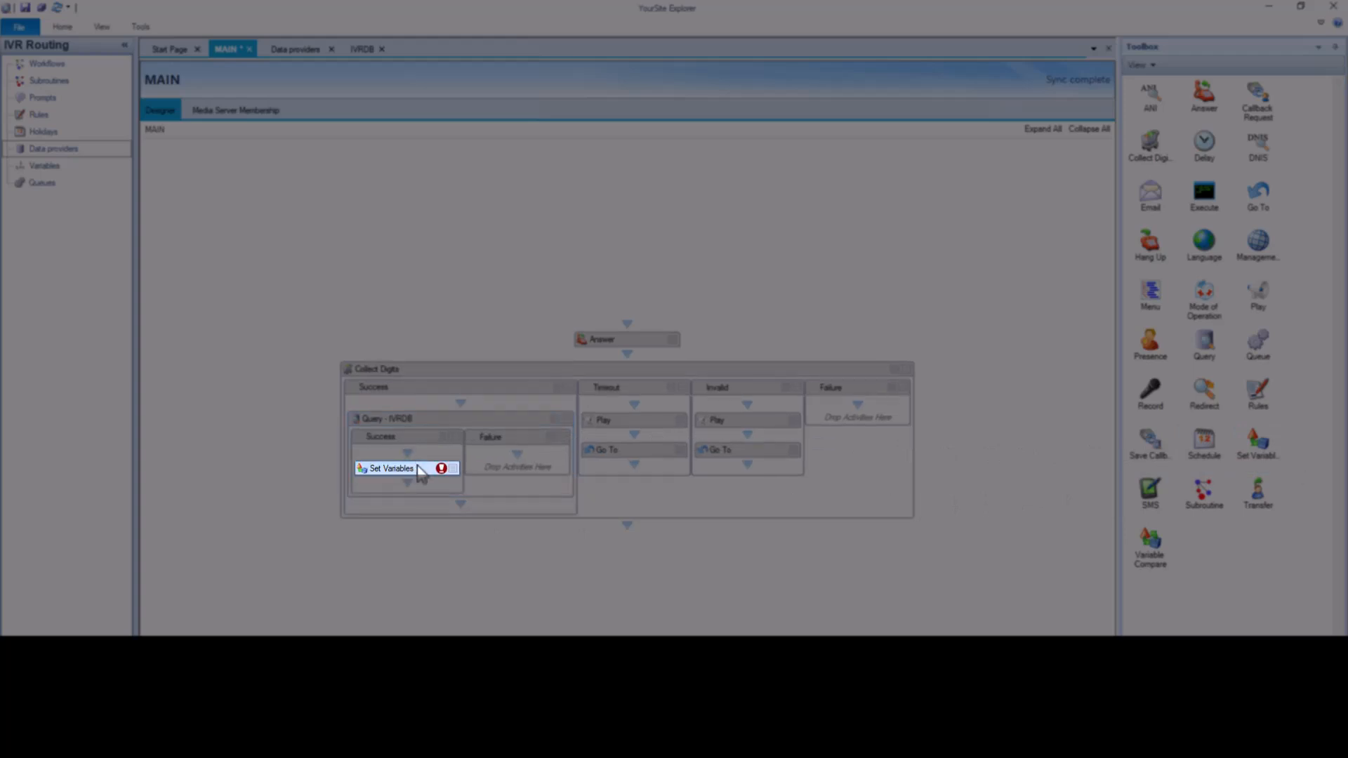
right_click(420, 472)
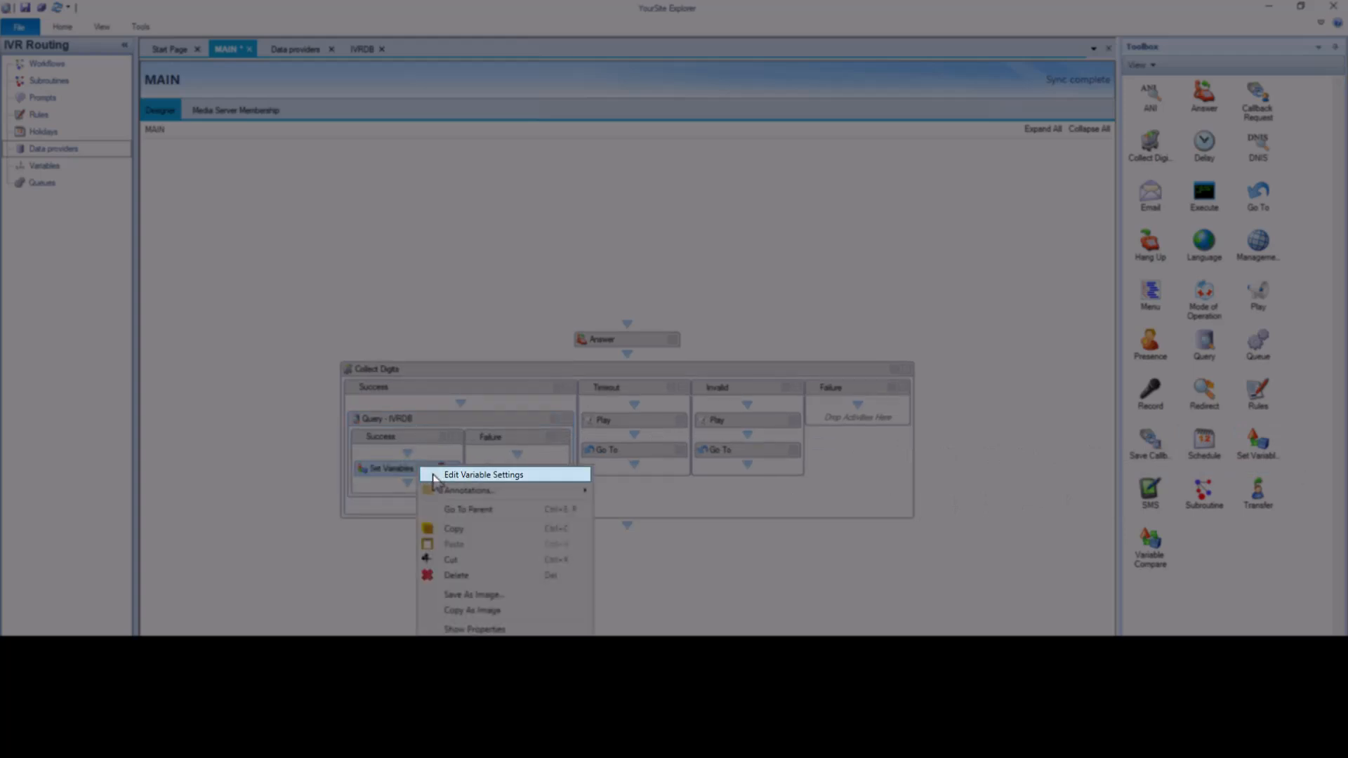
left_click(449, 475)
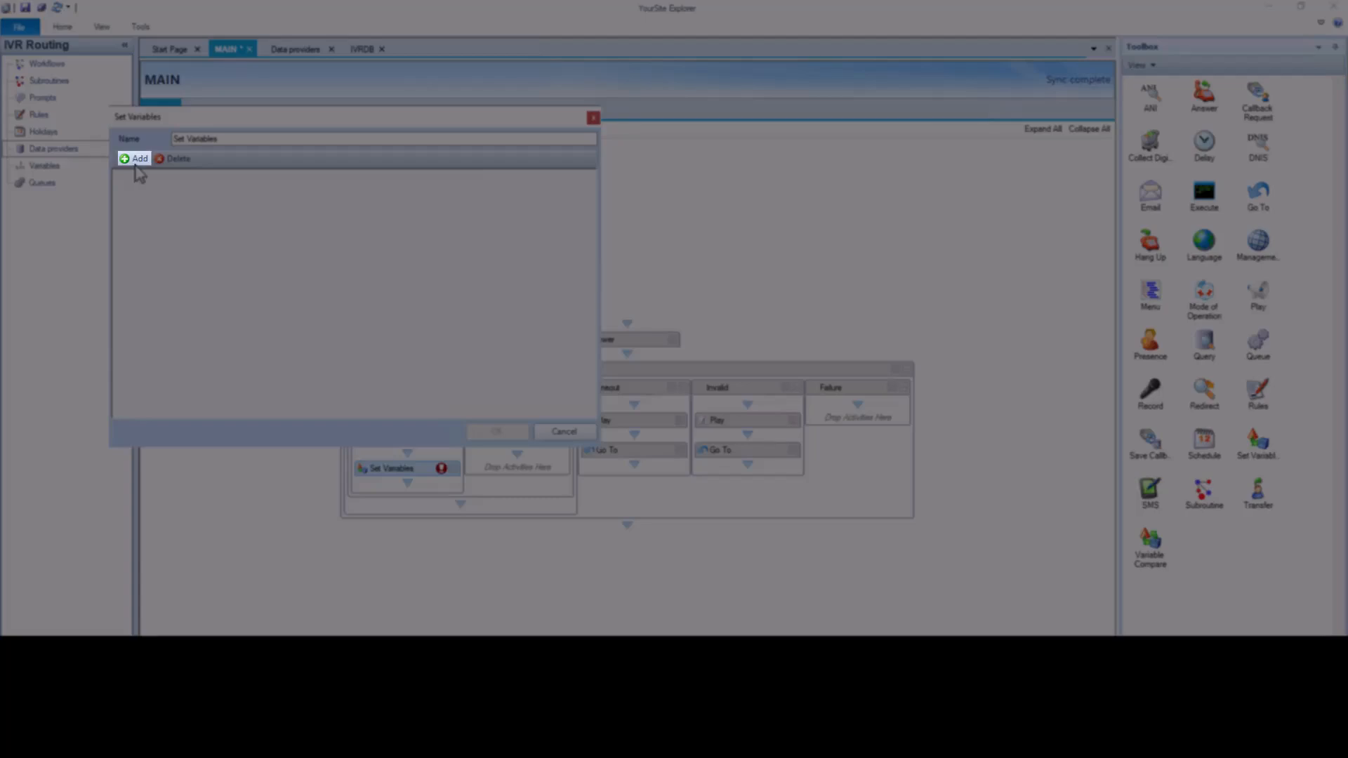
left_click(135, 161)
left_click(317, 177)
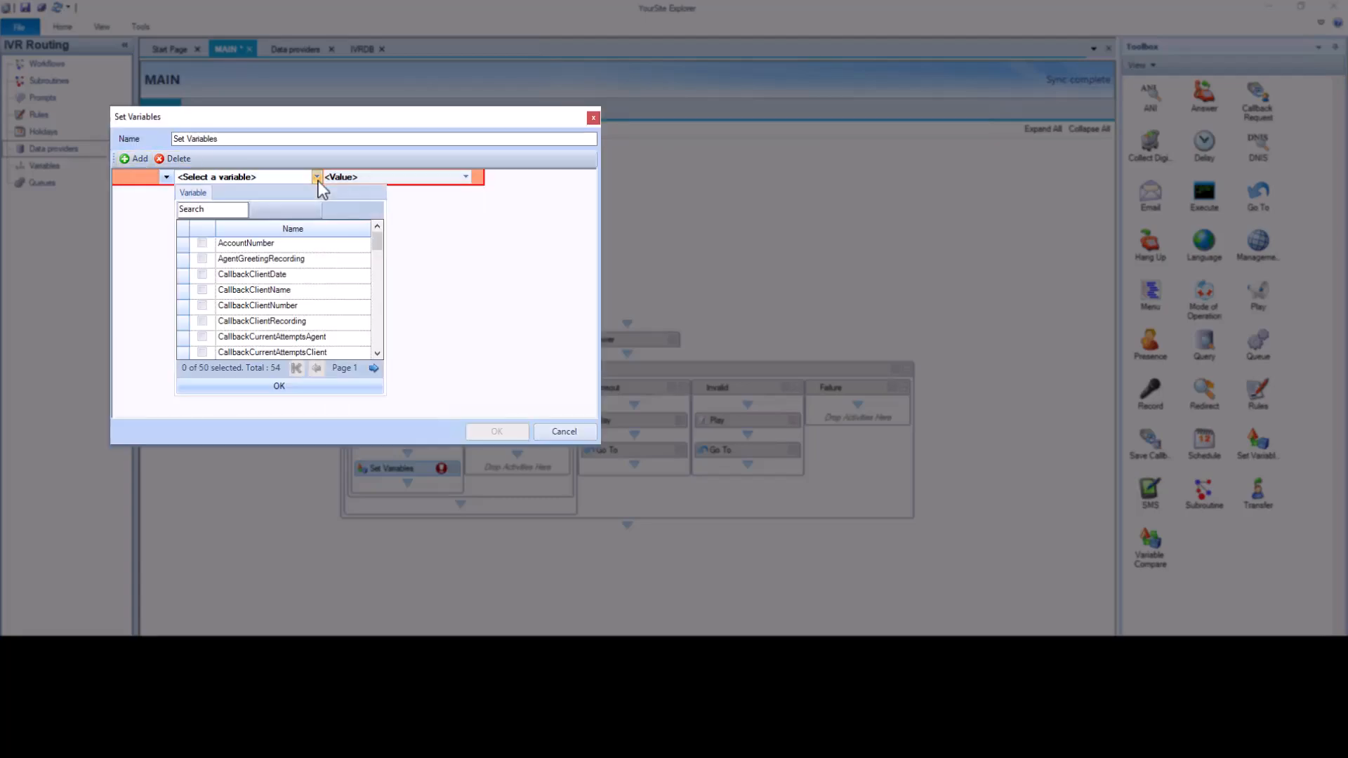
left_click(374, 368)
left_click(271, 292)
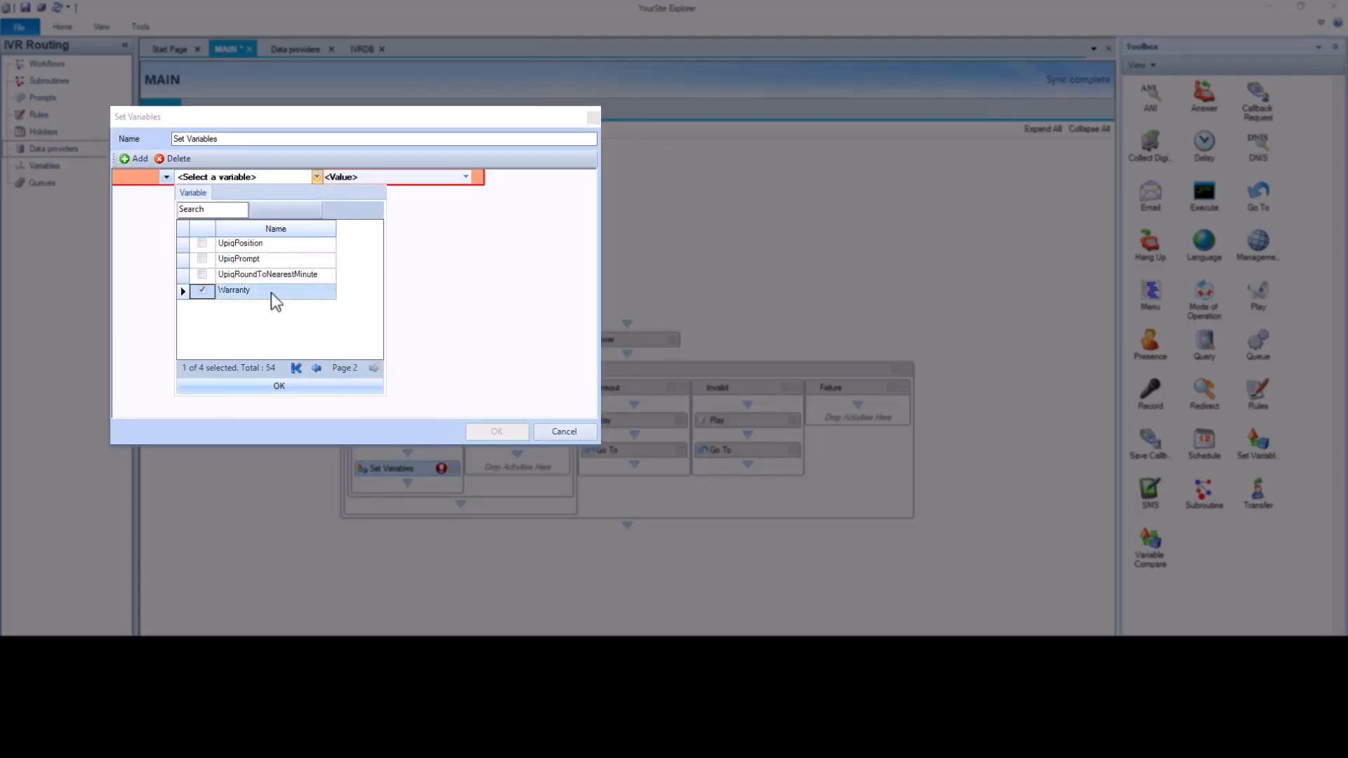
left_click(277, 387)
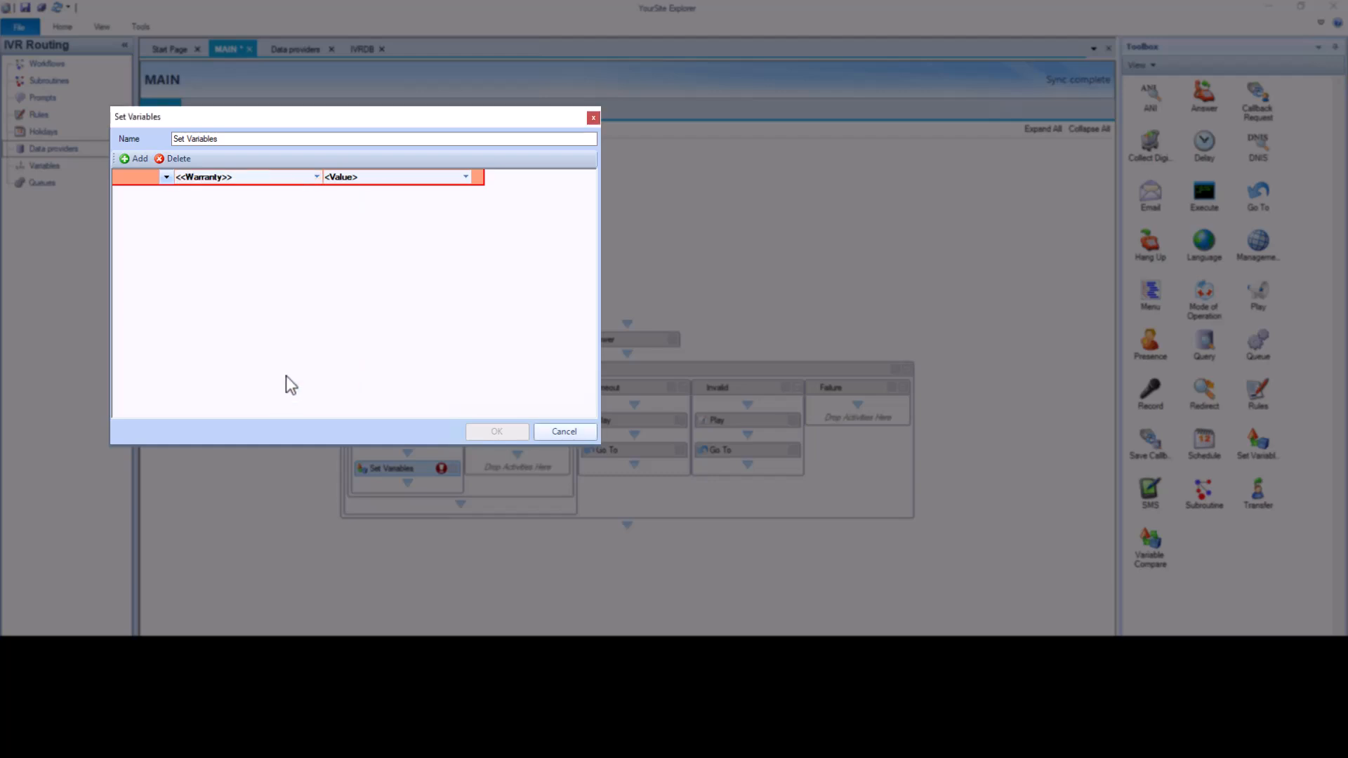
Step: Assign the LastQueryResult variable as the value of Warranty and accept the variable settings
left_click(398, 178)
left_click(372, 192)
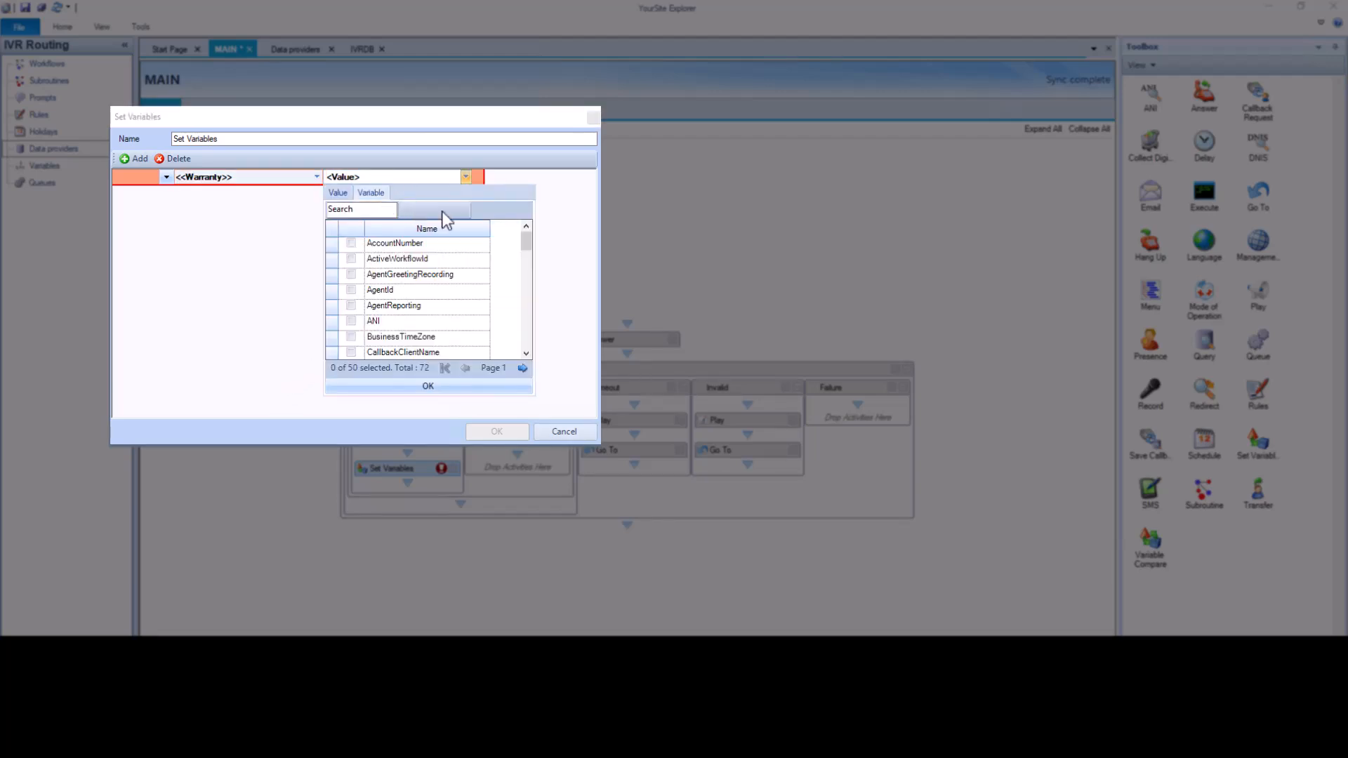
left_click_drag(526, 238, 530, 320)
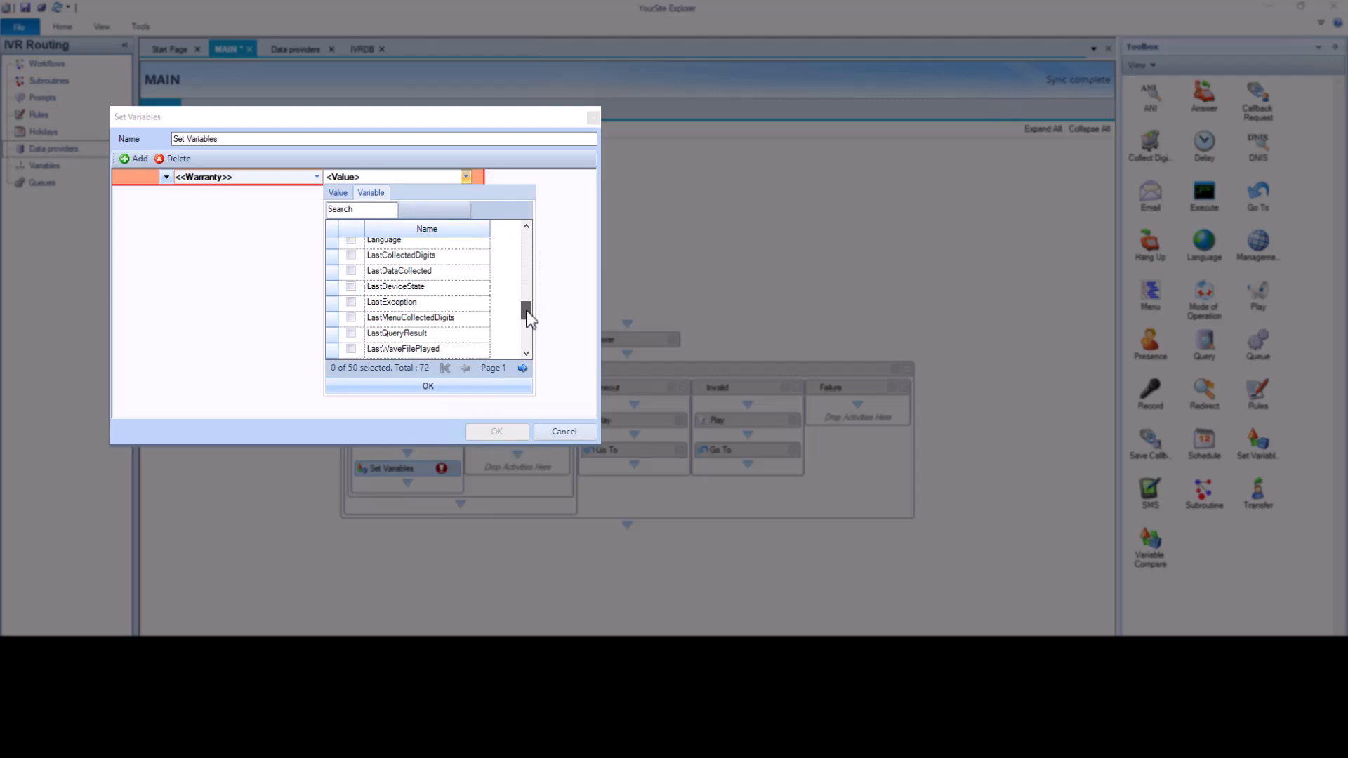
left_click(461, 334)
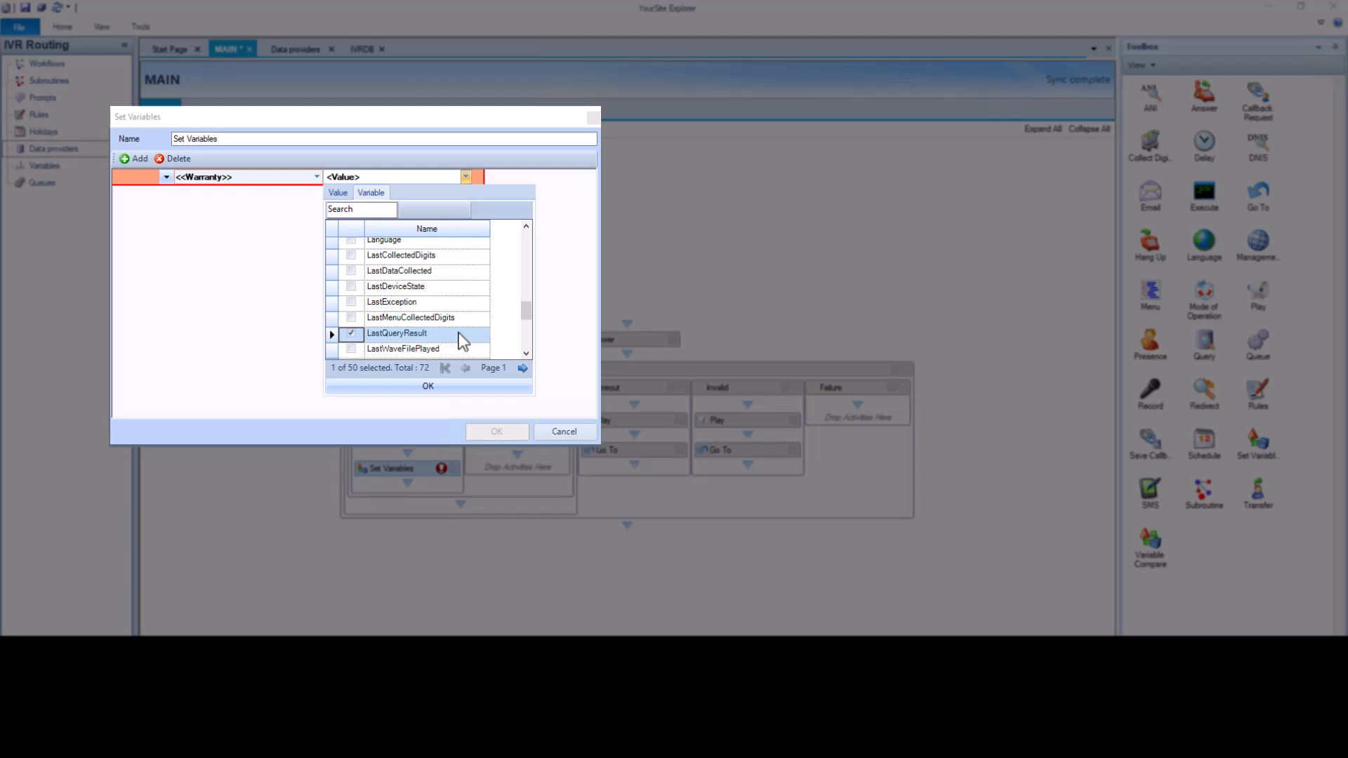
left_click(458, 387)
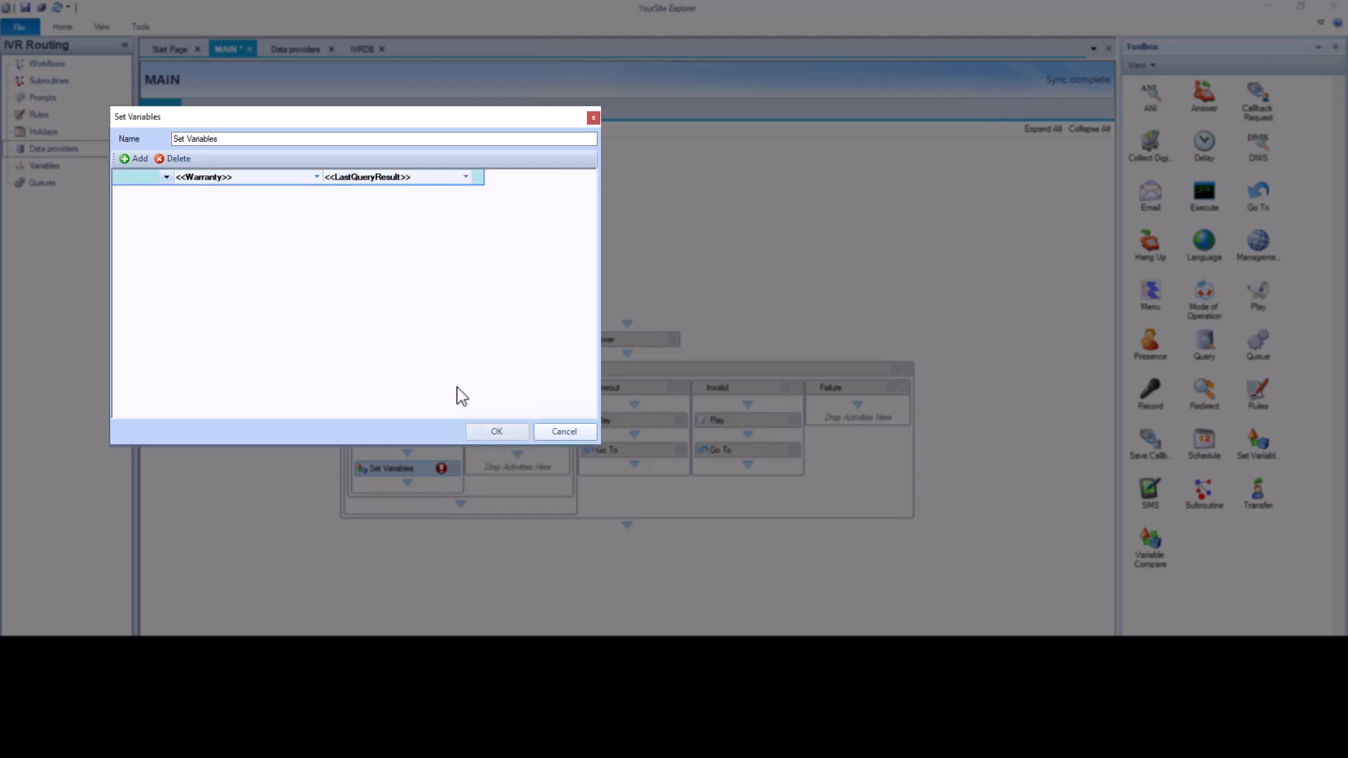
left_click(495, 427)
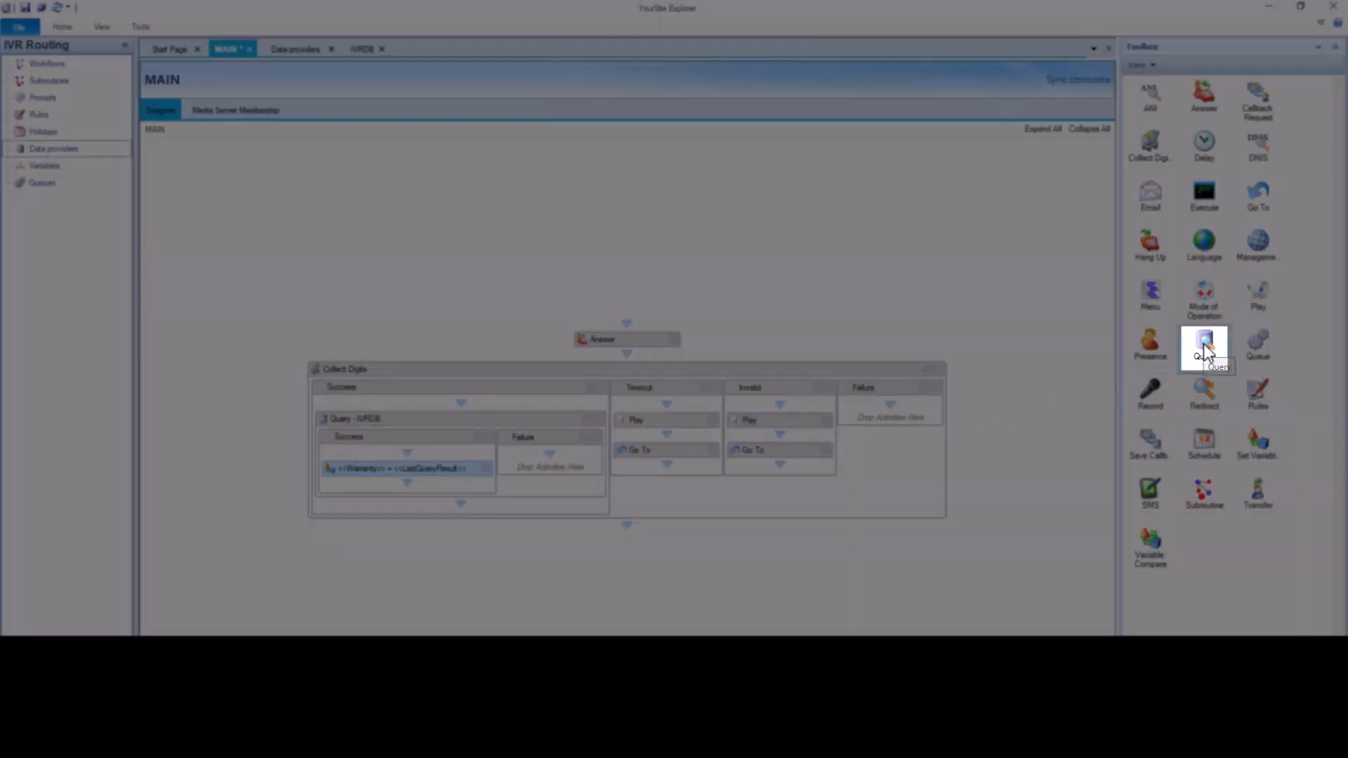
Step: Add a second Query activity below the Set Variables activity and set IVRDB as its database provider
left_click_drag(1204, 345, 411, 480)
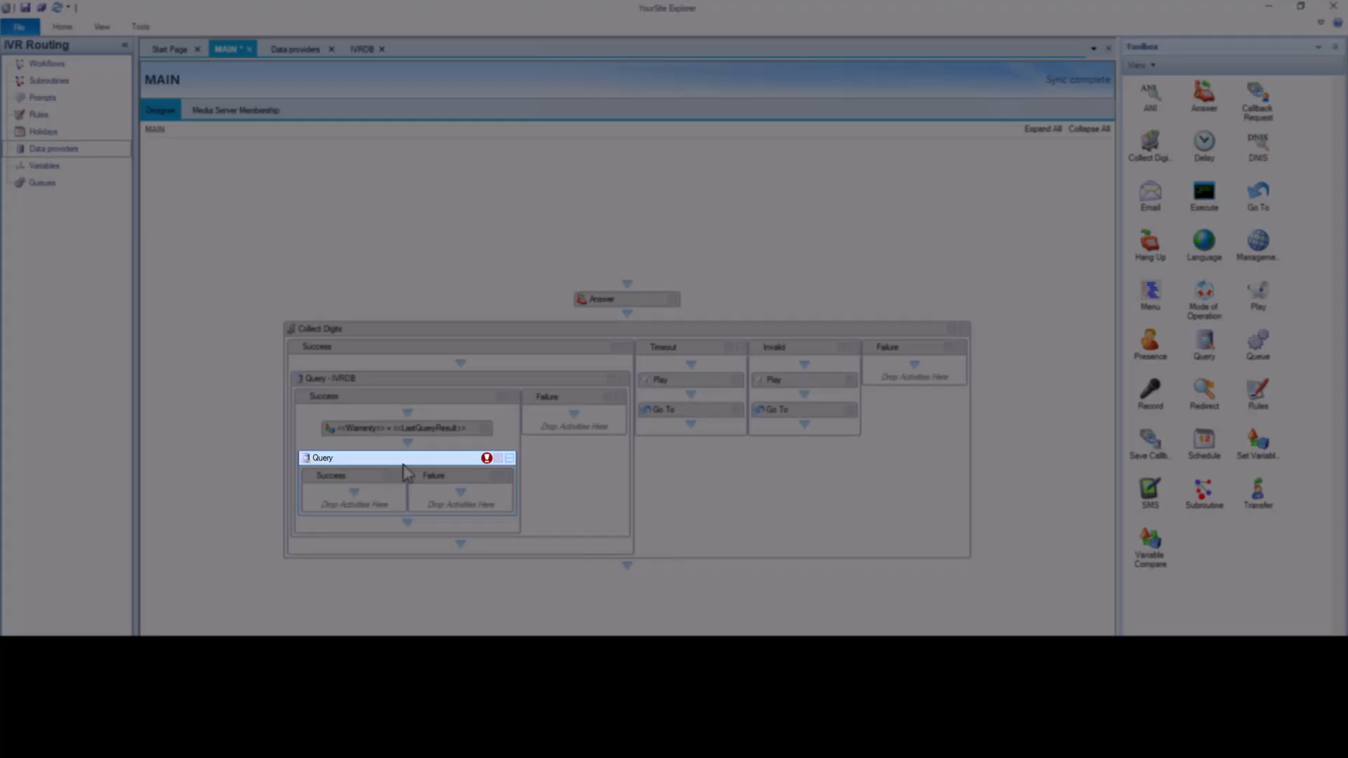
right_click(406, 461)
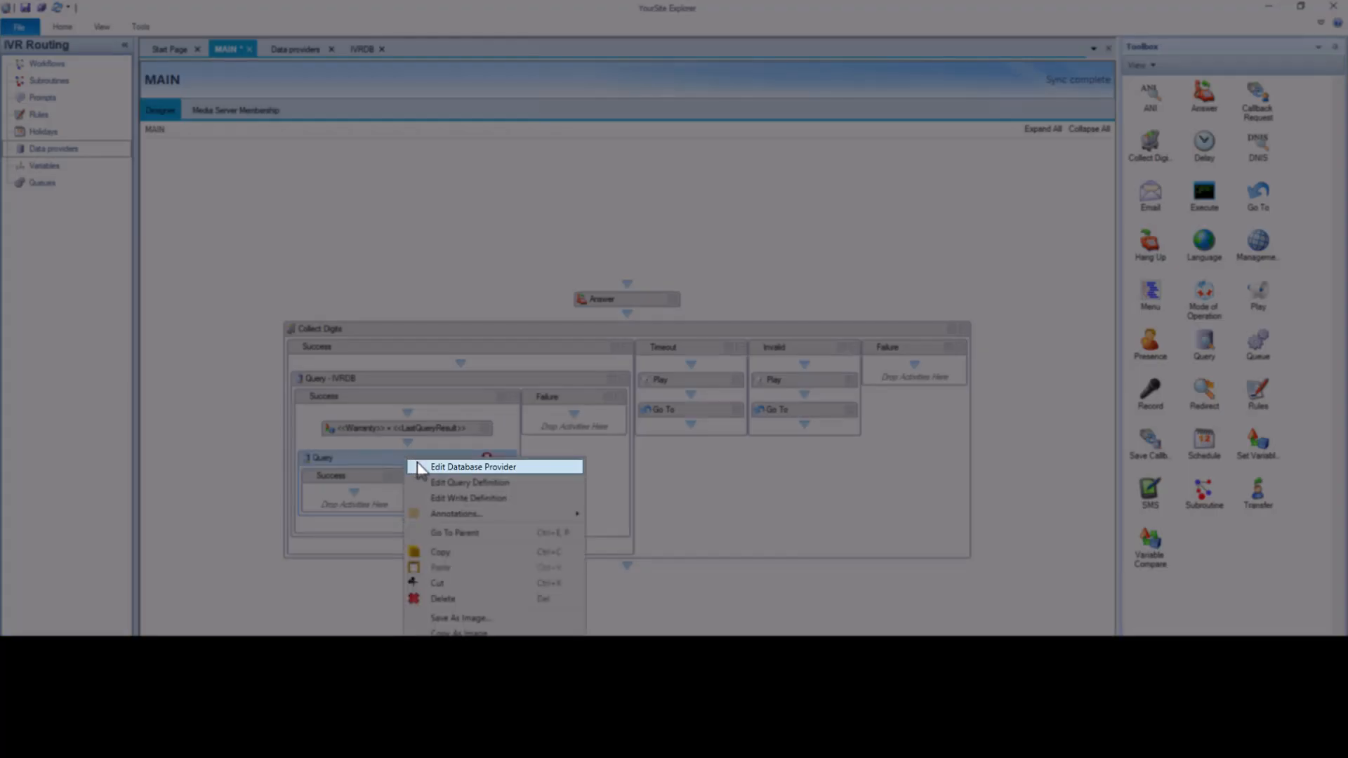
left_click(473, 467)
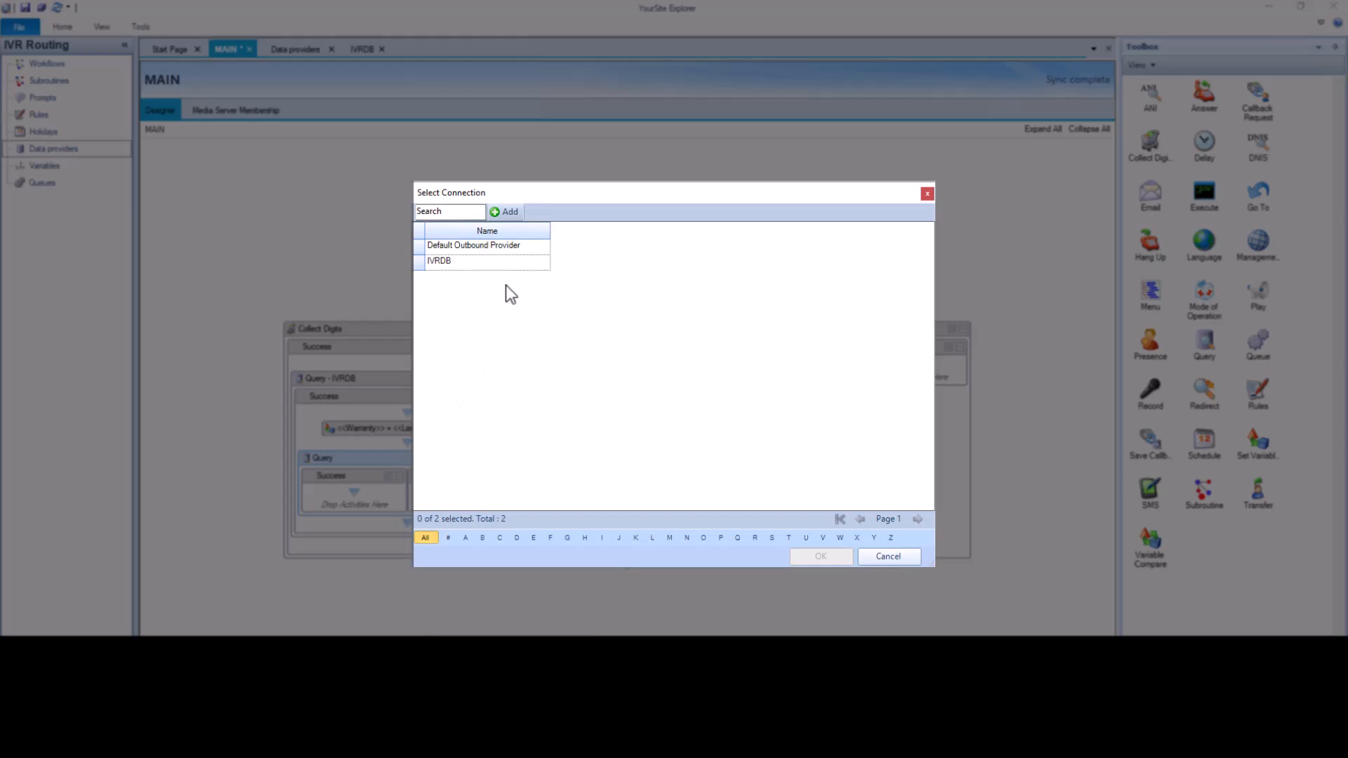
left_click(511, 265)
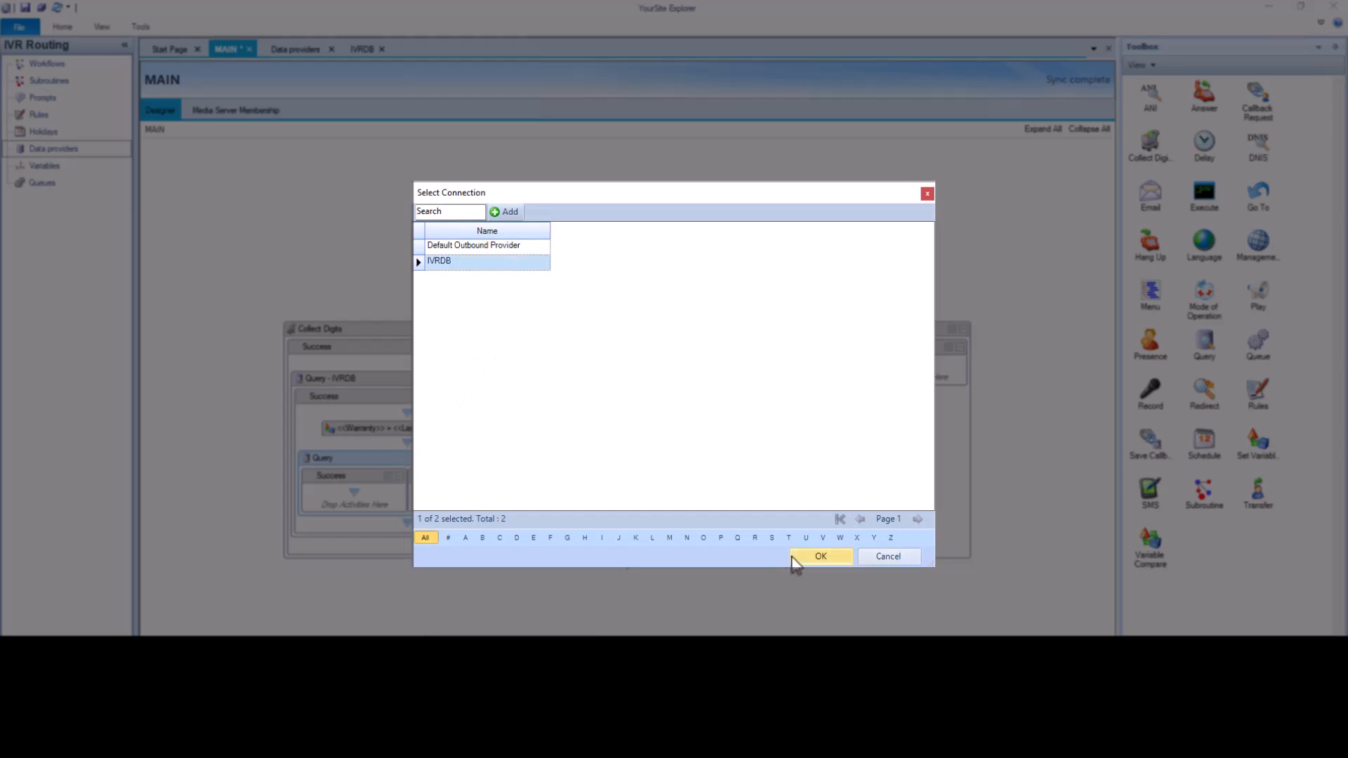
left_click(820, 556)
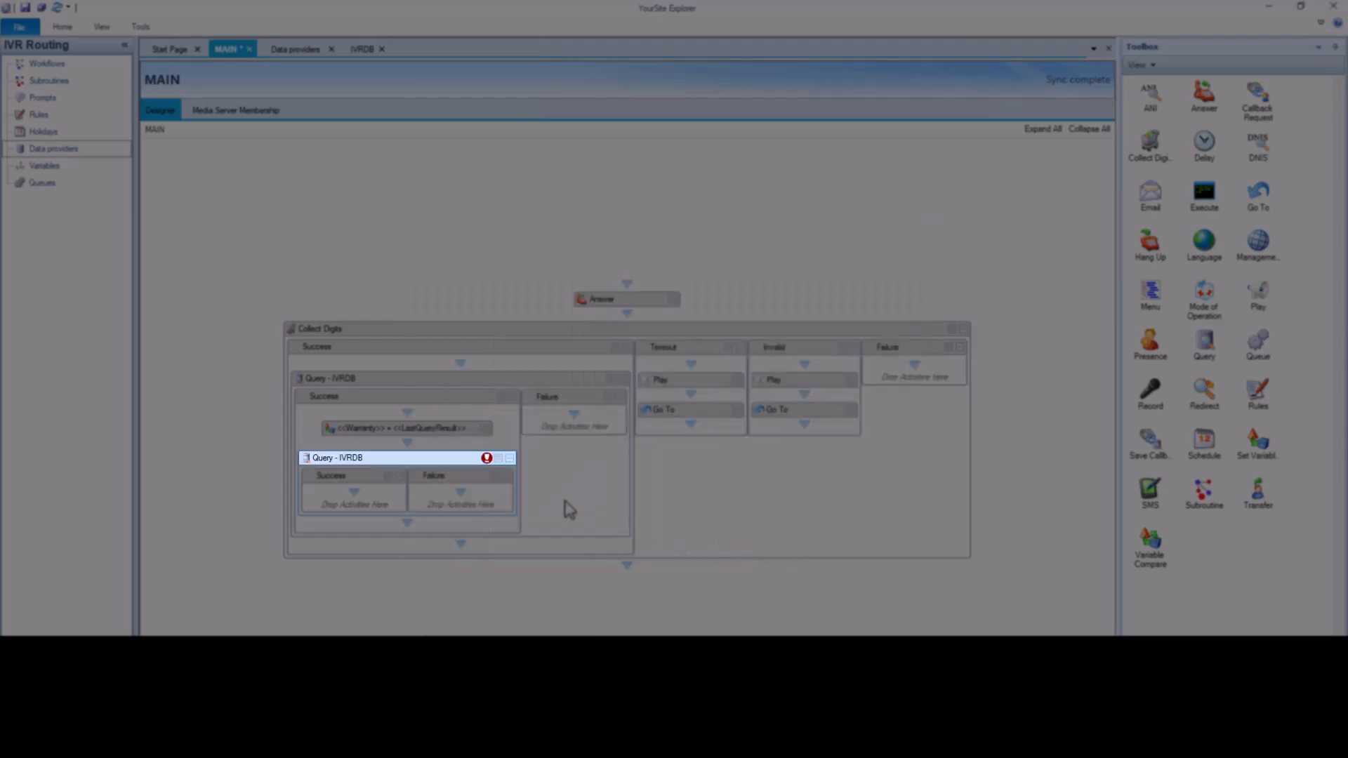
Step: Define the second IVRDB query to return the Dialable column where Account equals the AccountNumber variable, and accept the definition
right_click(466, 458)
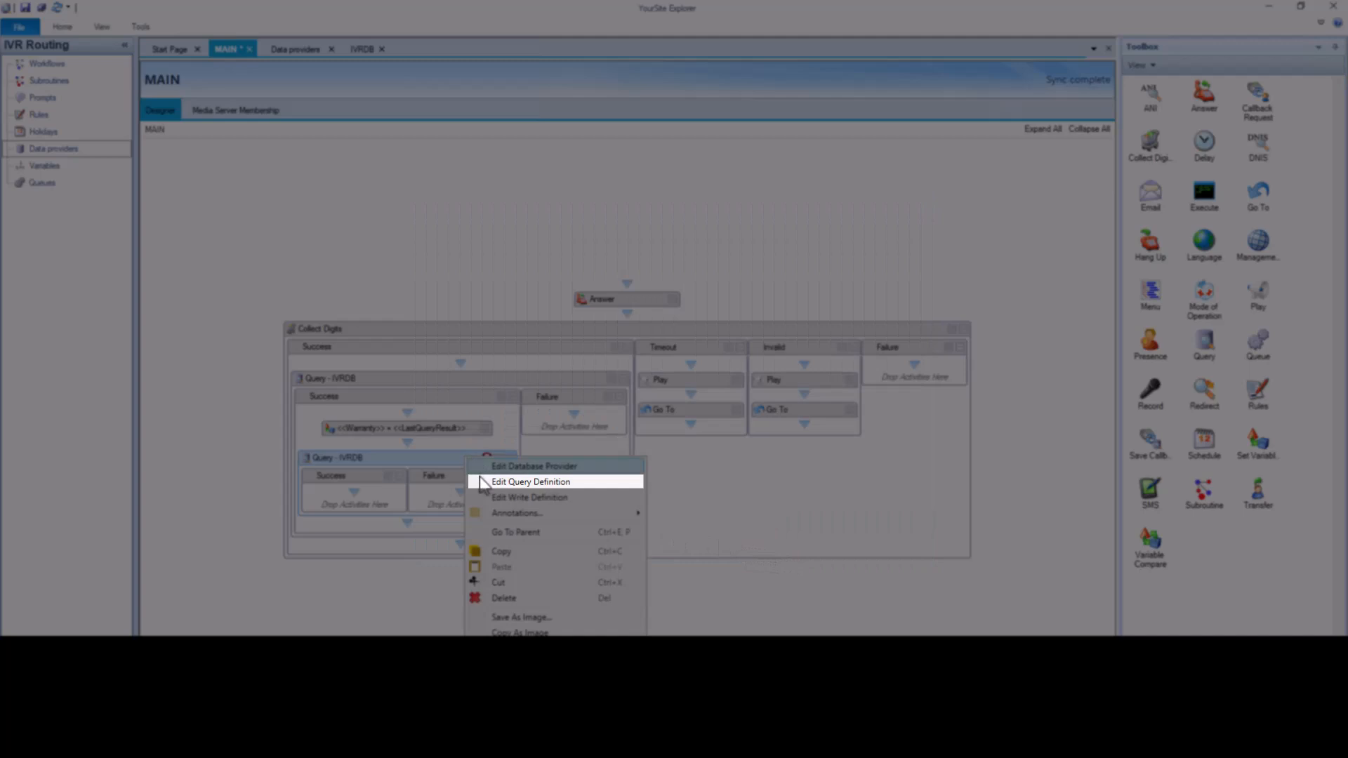
left_click(478, 480)
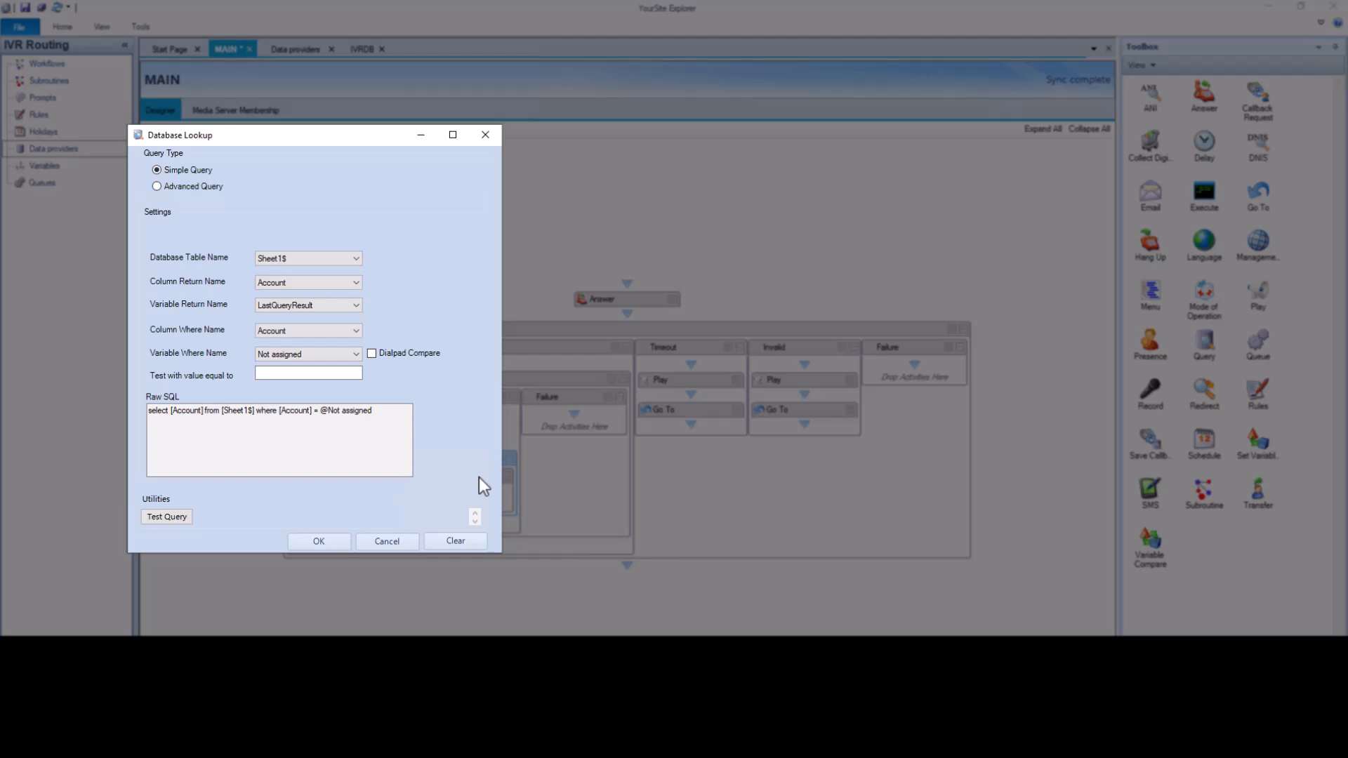
left_click(347, 284)
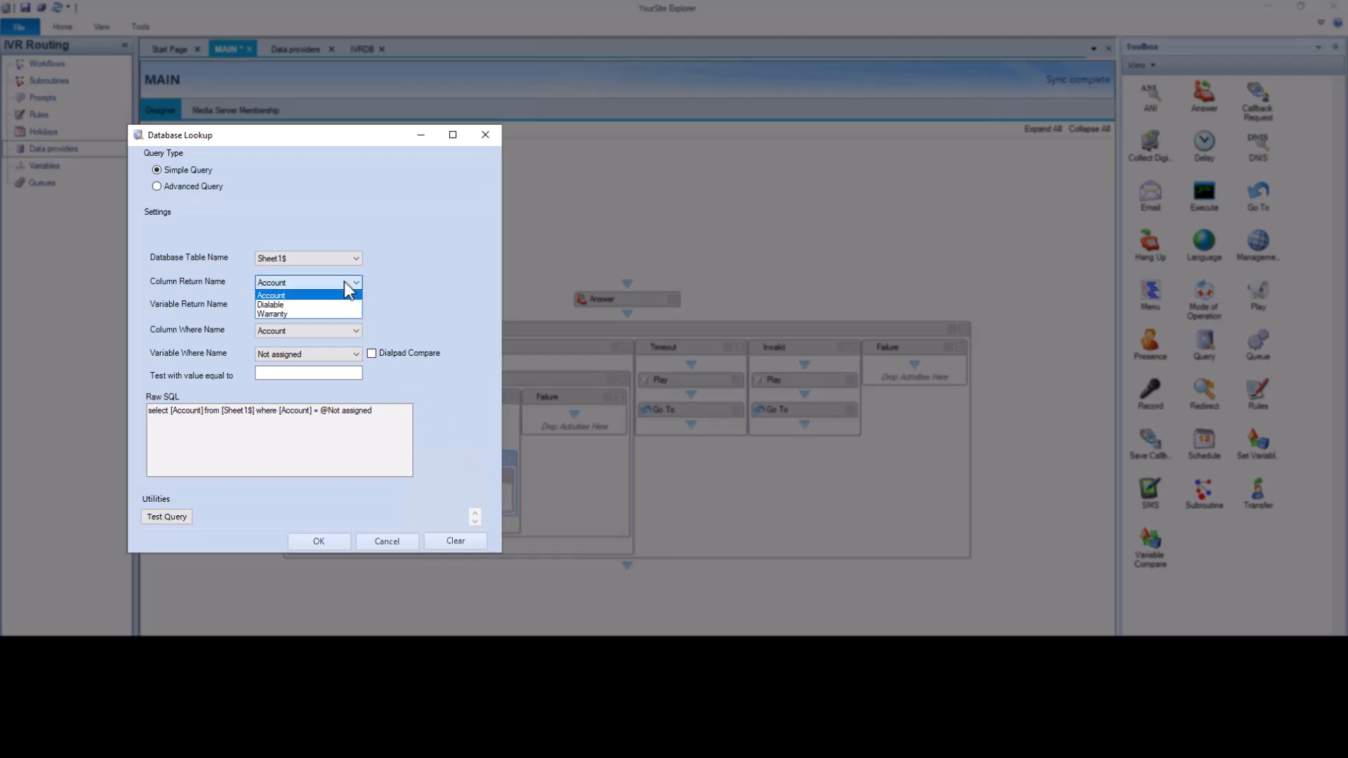
left_click(344, 304)
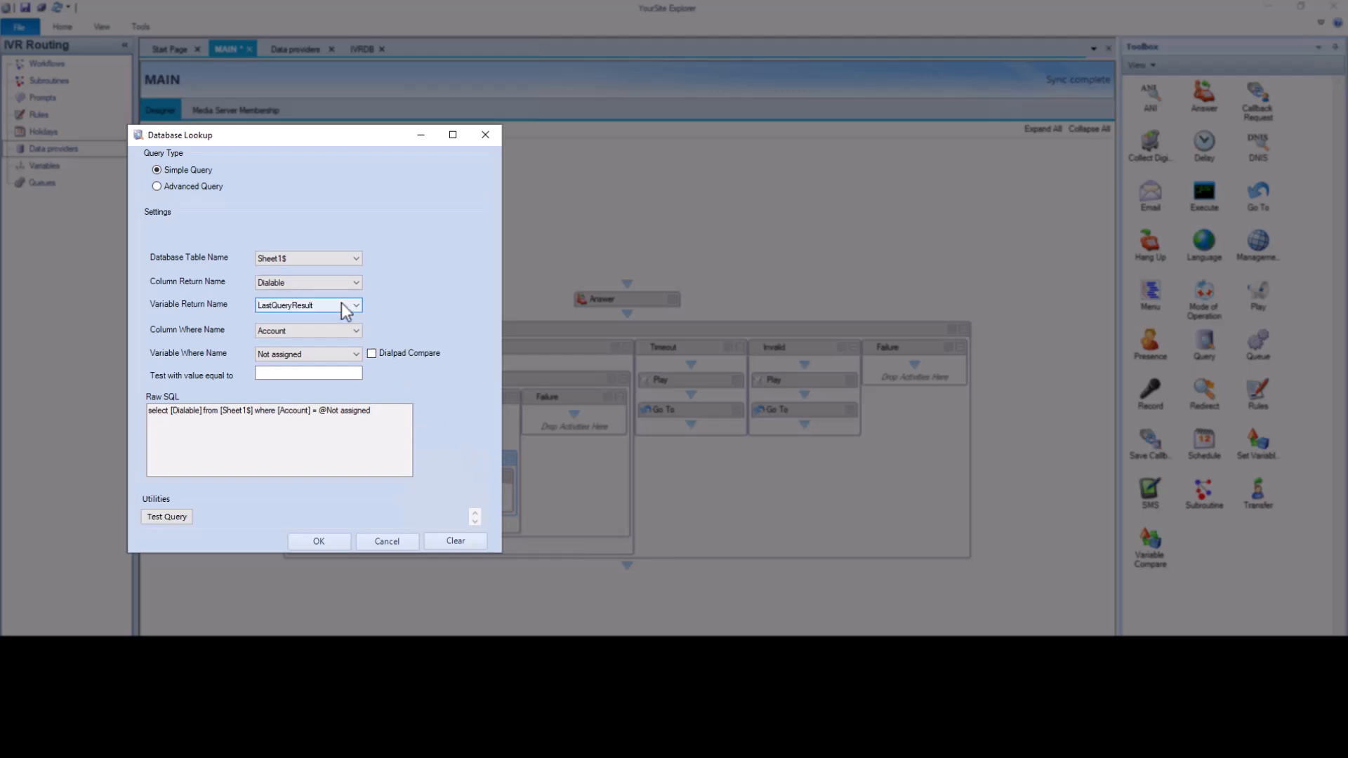
left_click(330, 355)
left_click(320, 374)
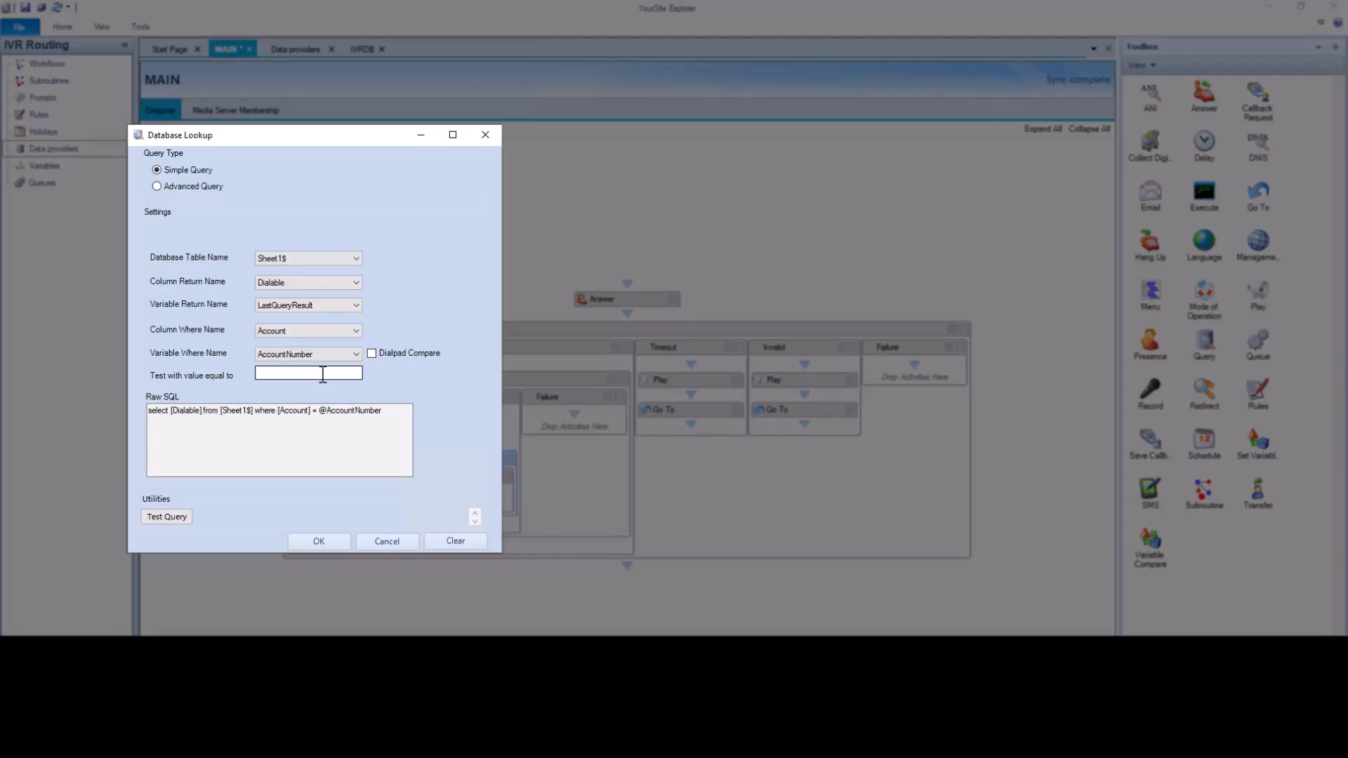
left_click(319, 542)
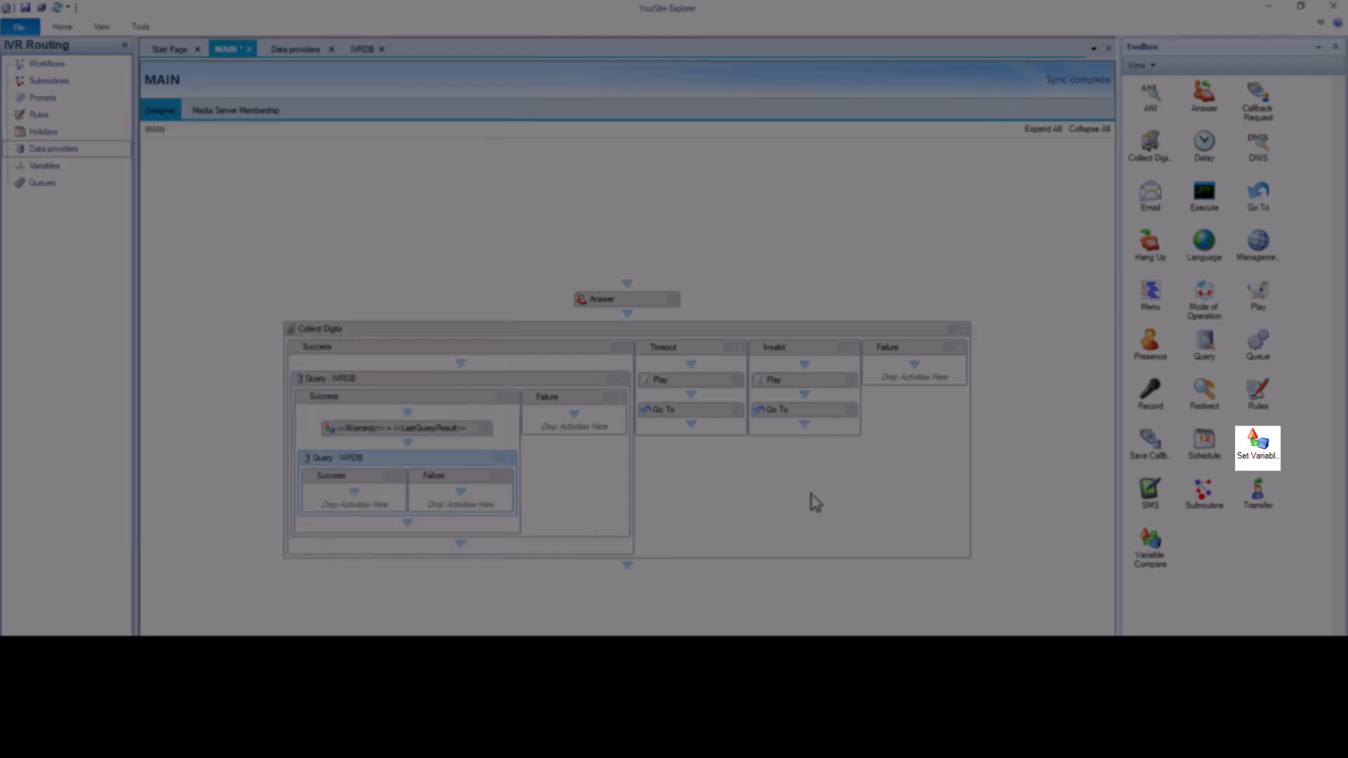
Step: Add a Set Variables activity to the second Query's Success branch and give it an entry for the SalesRep variable
left_click_drag(1268, 445, 362, 497)
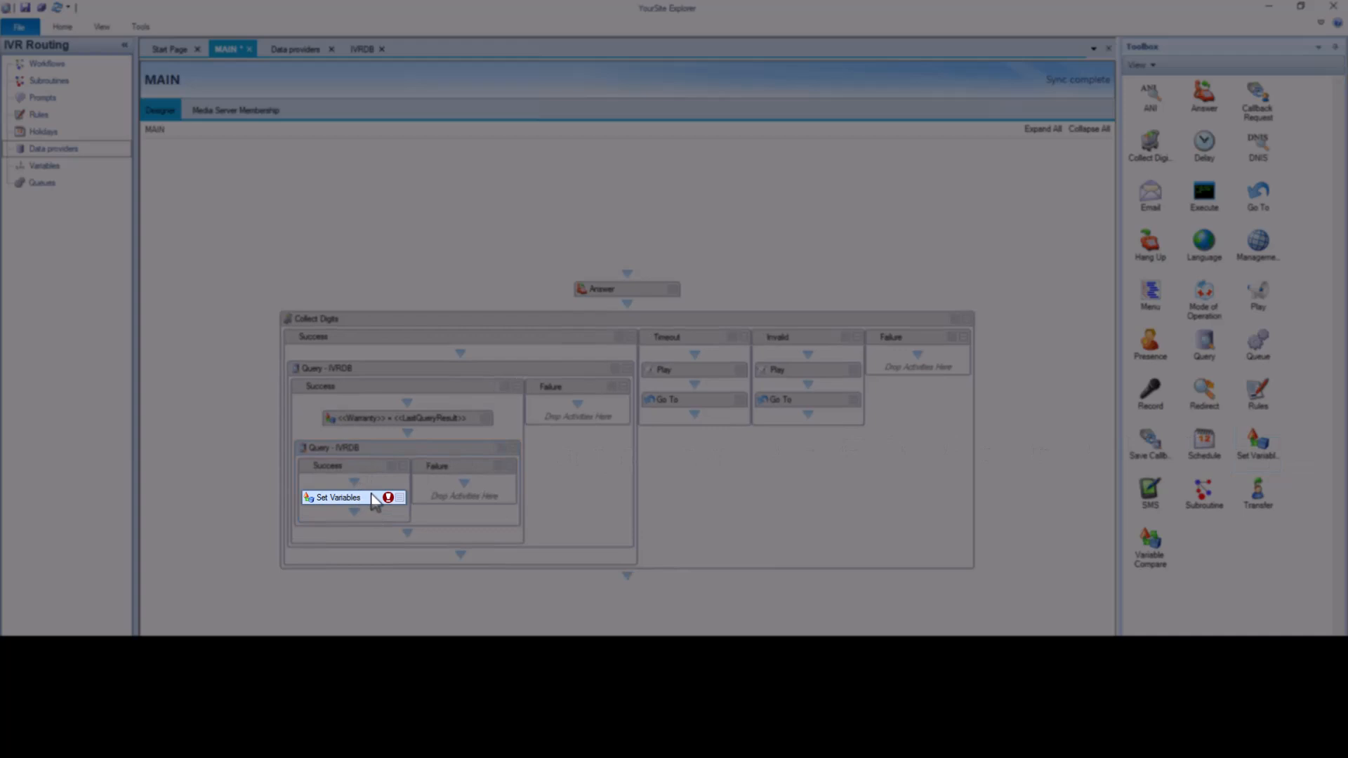
right_click(374, 501)
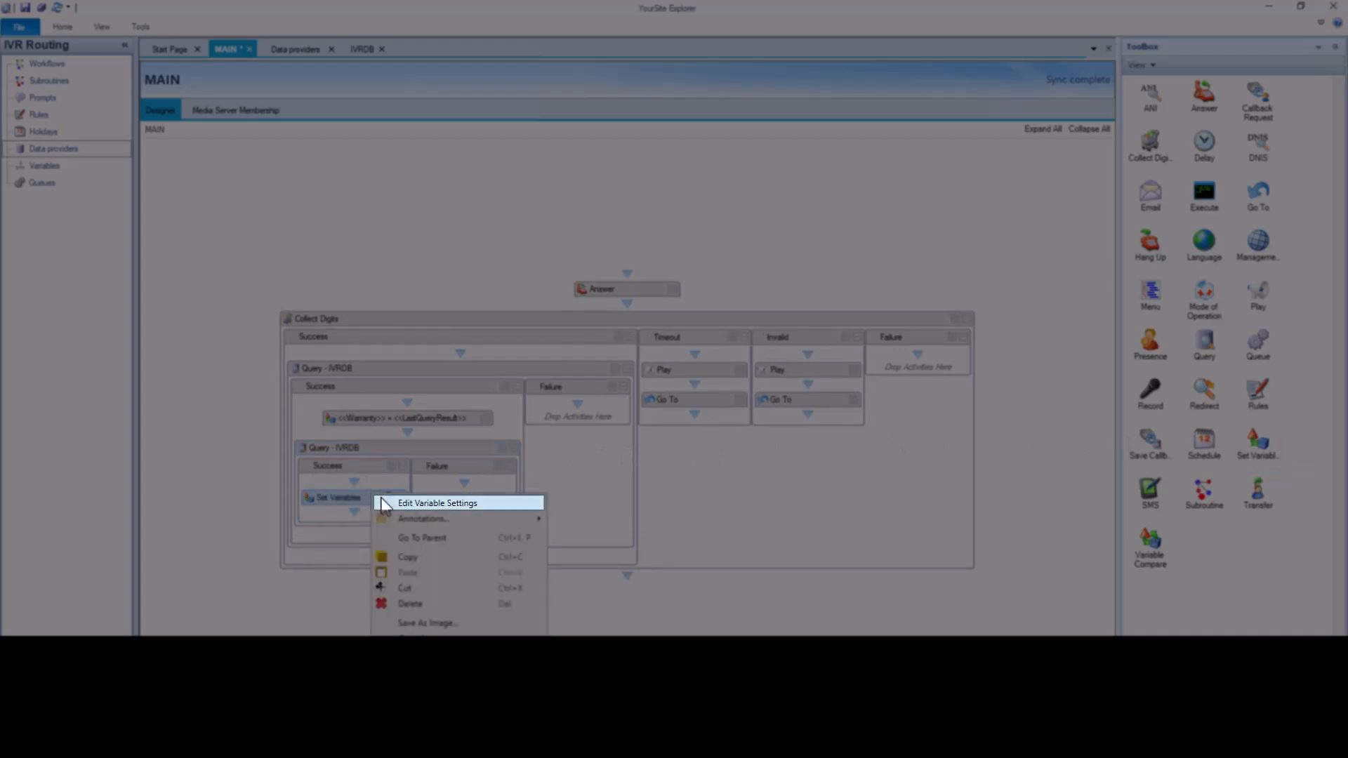
left_click(385, 504)
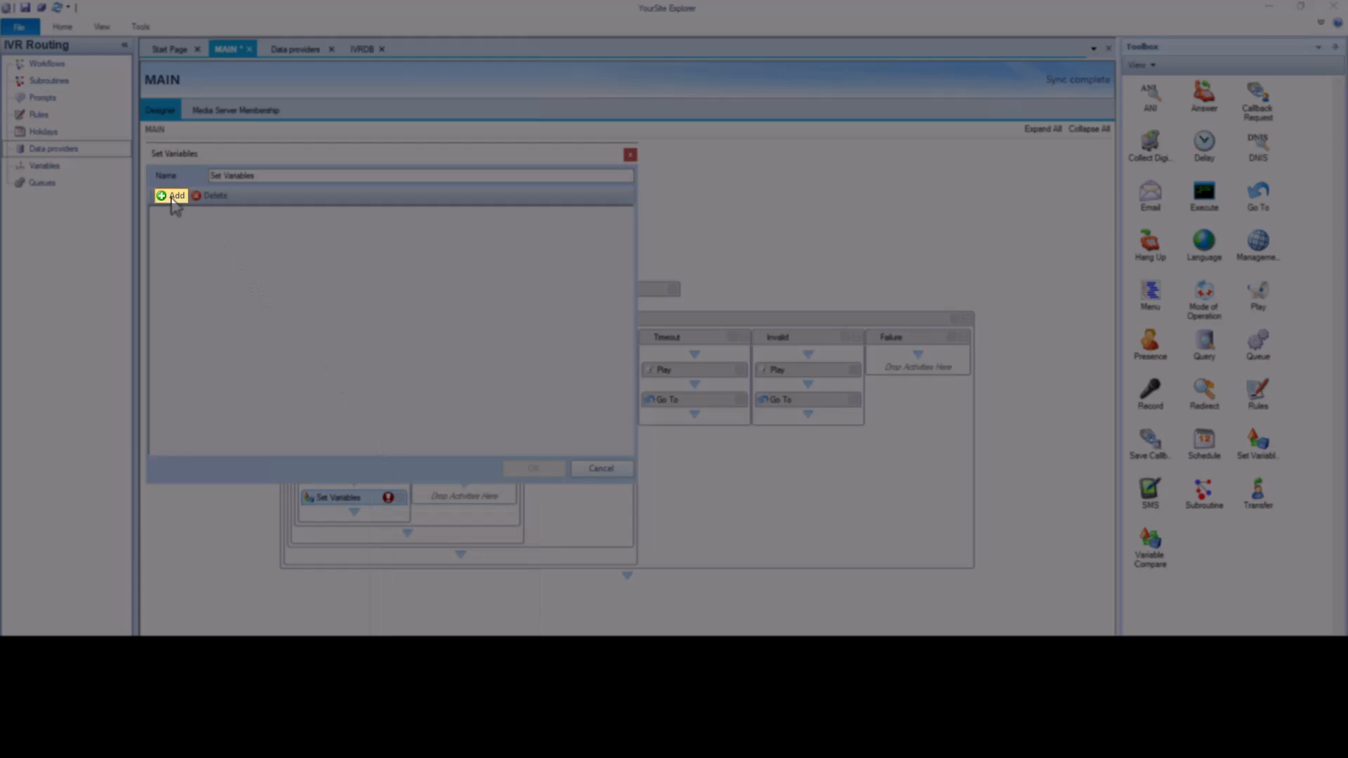
left_click(354, 214)
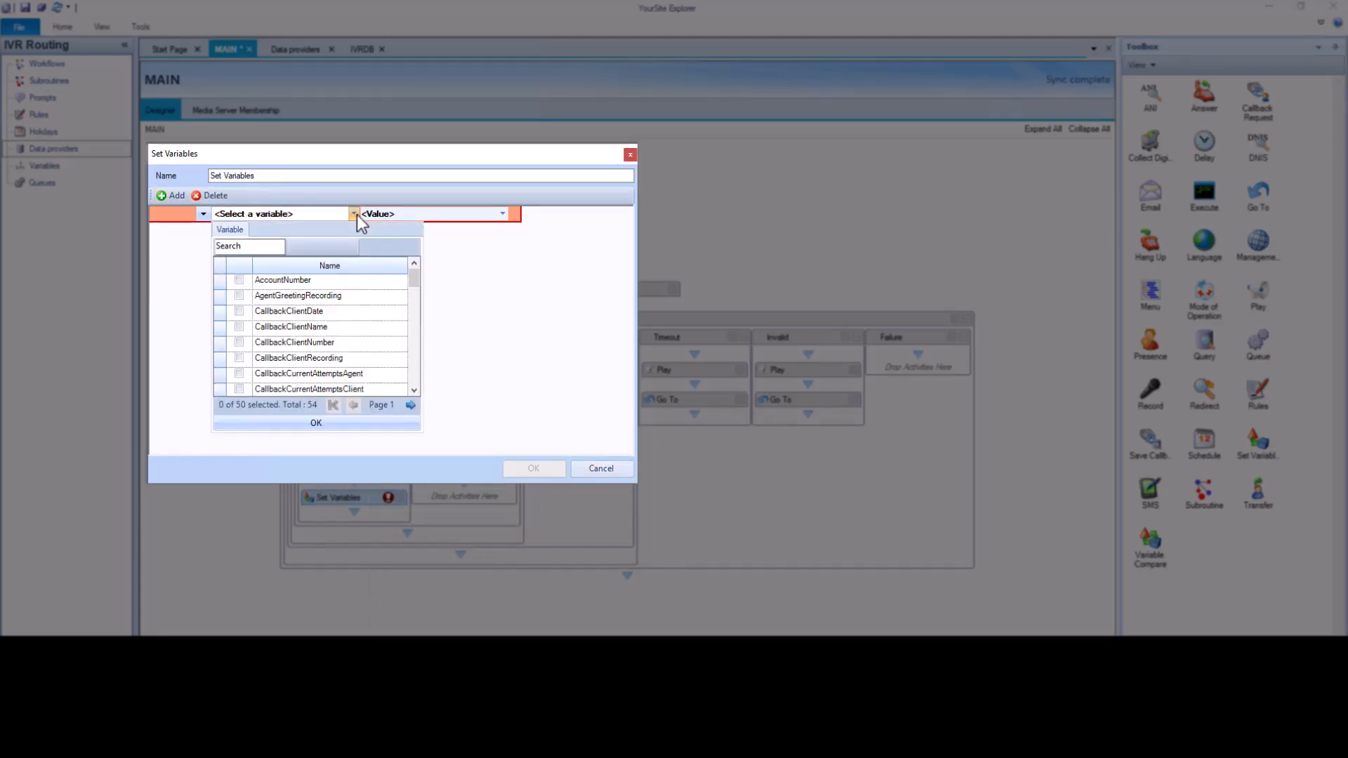
left_click_drag(415, 288, 410, 372)
left_click(336, 388)
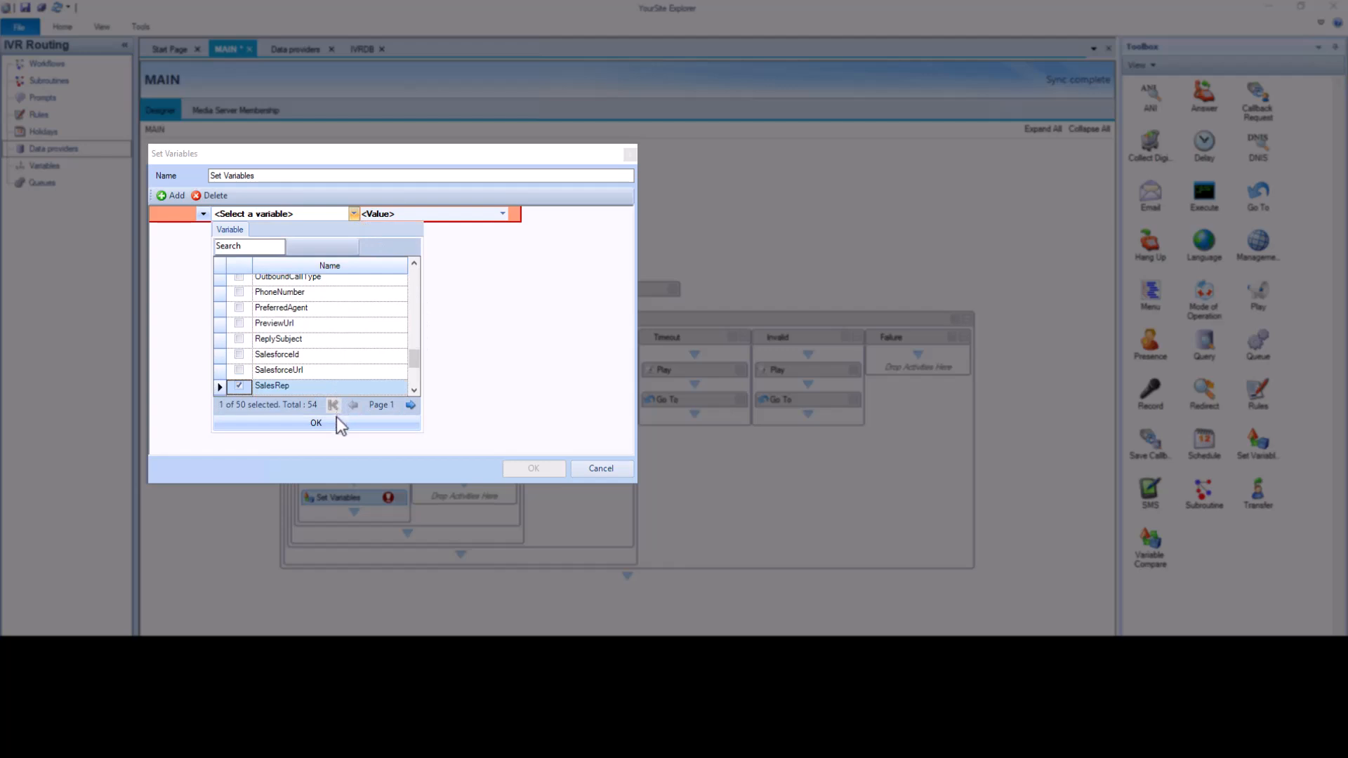
left_click(336, 419)
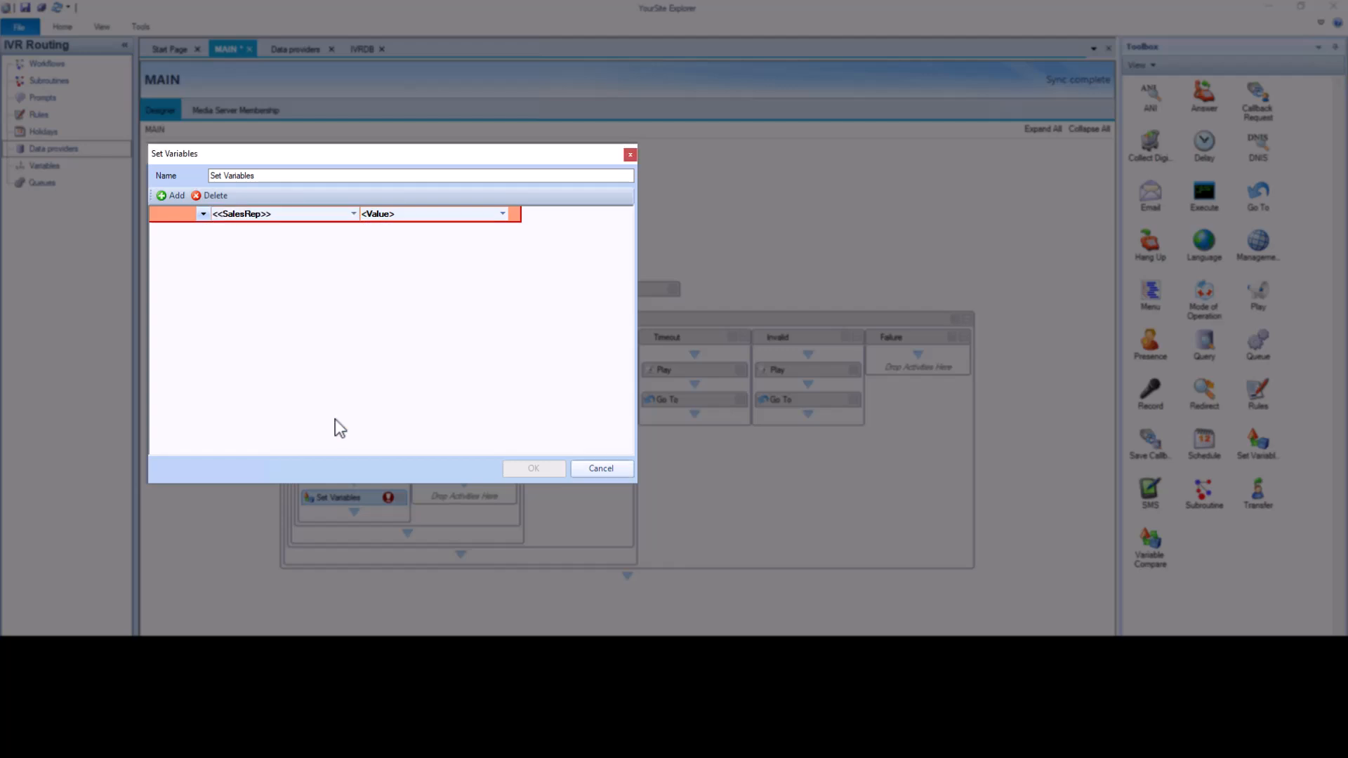
Step: Assign the LastQueryResult variable as the value of SalesRep and accept the variable settings
left_click(441, 220)
left_click(408, 229)
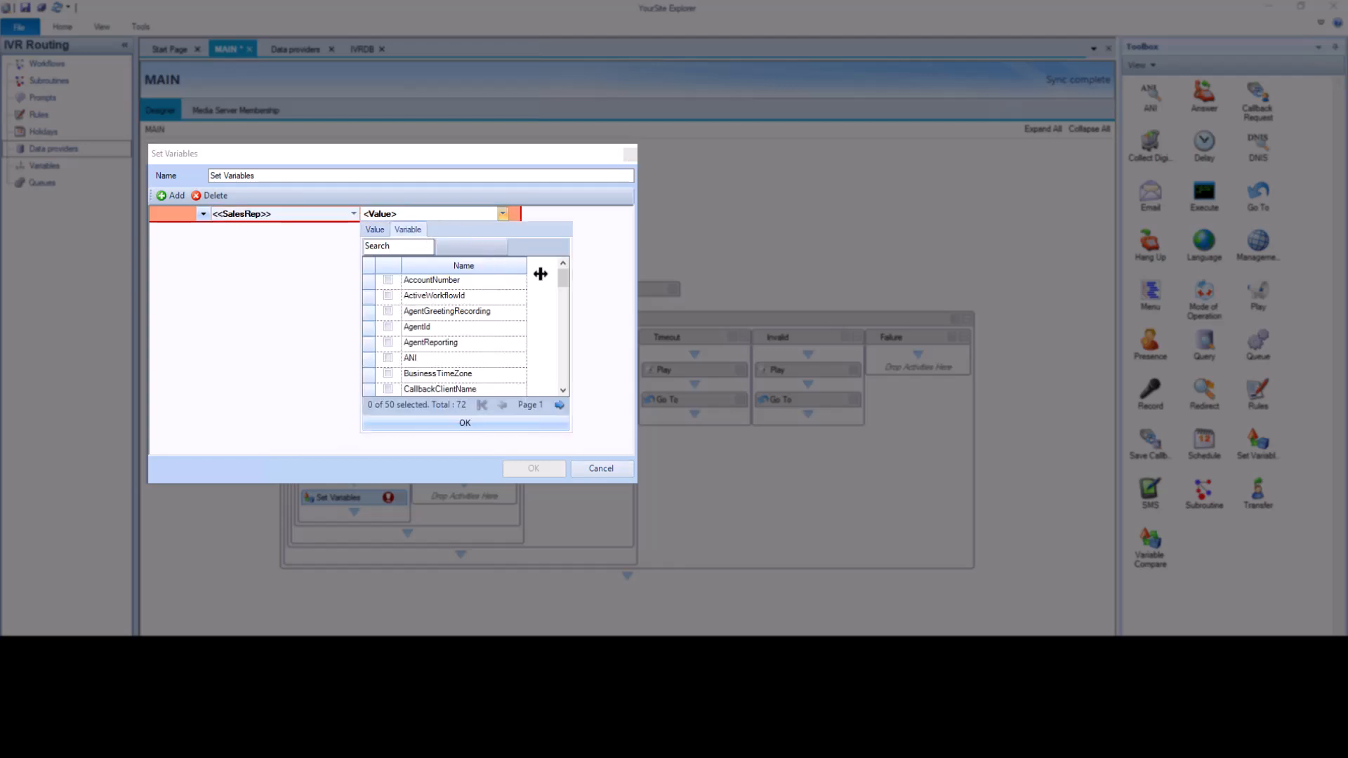
left_click_drag(562, 280, 567, 355)
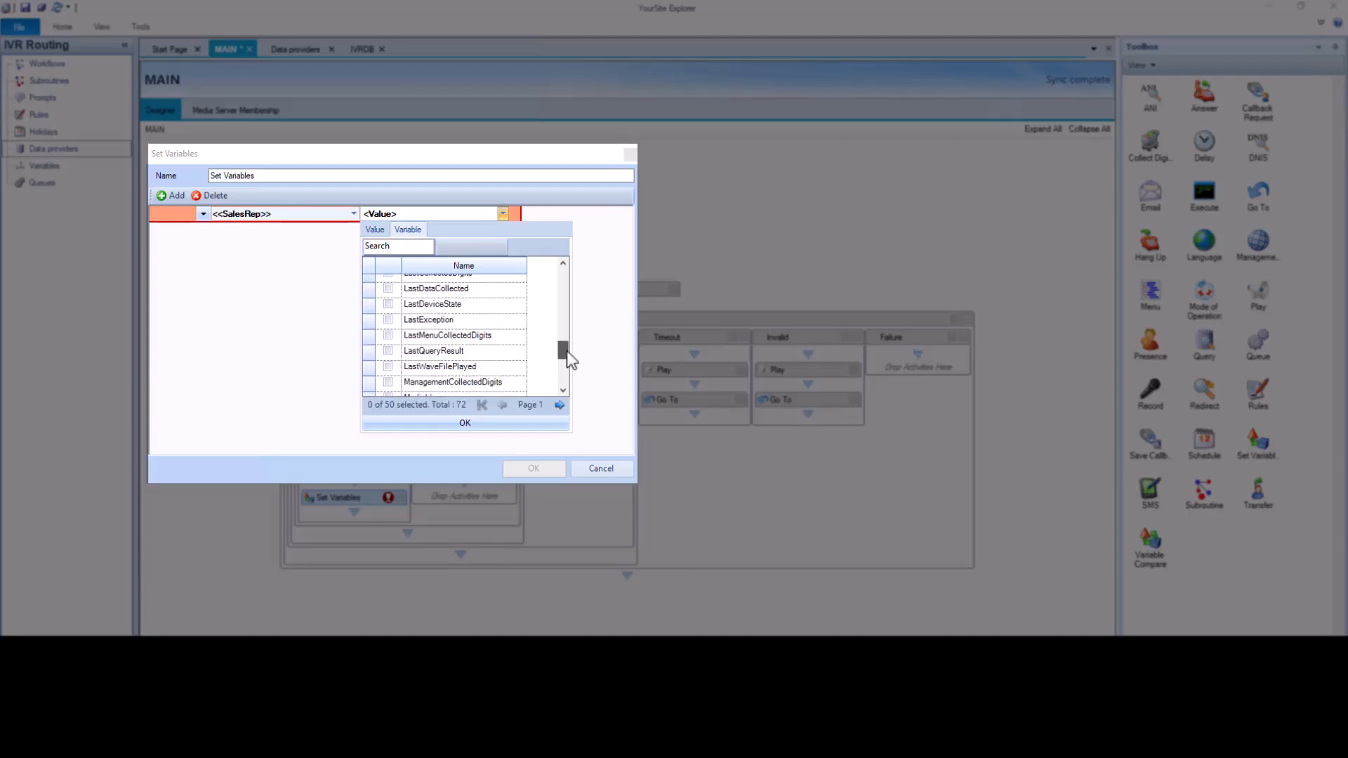
left_click(511, 355)
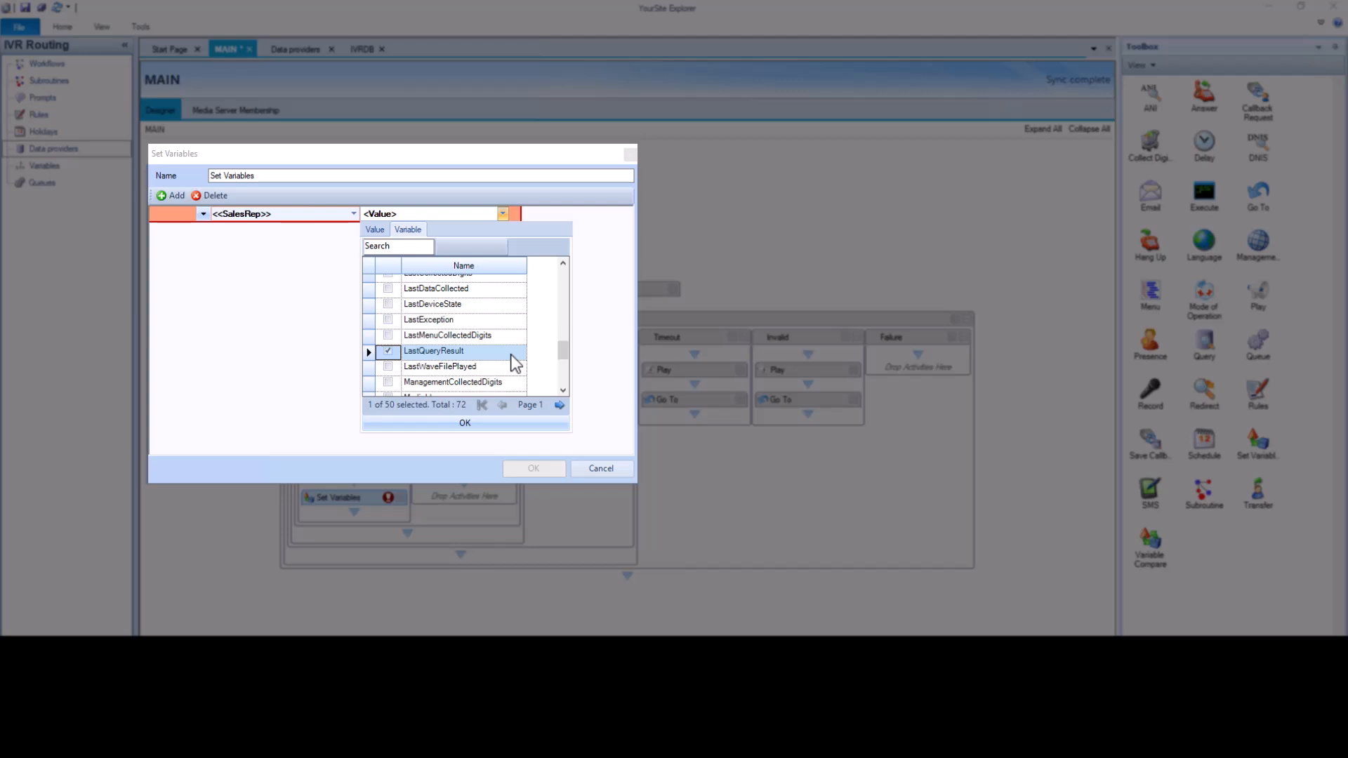
left_click(516, 423)
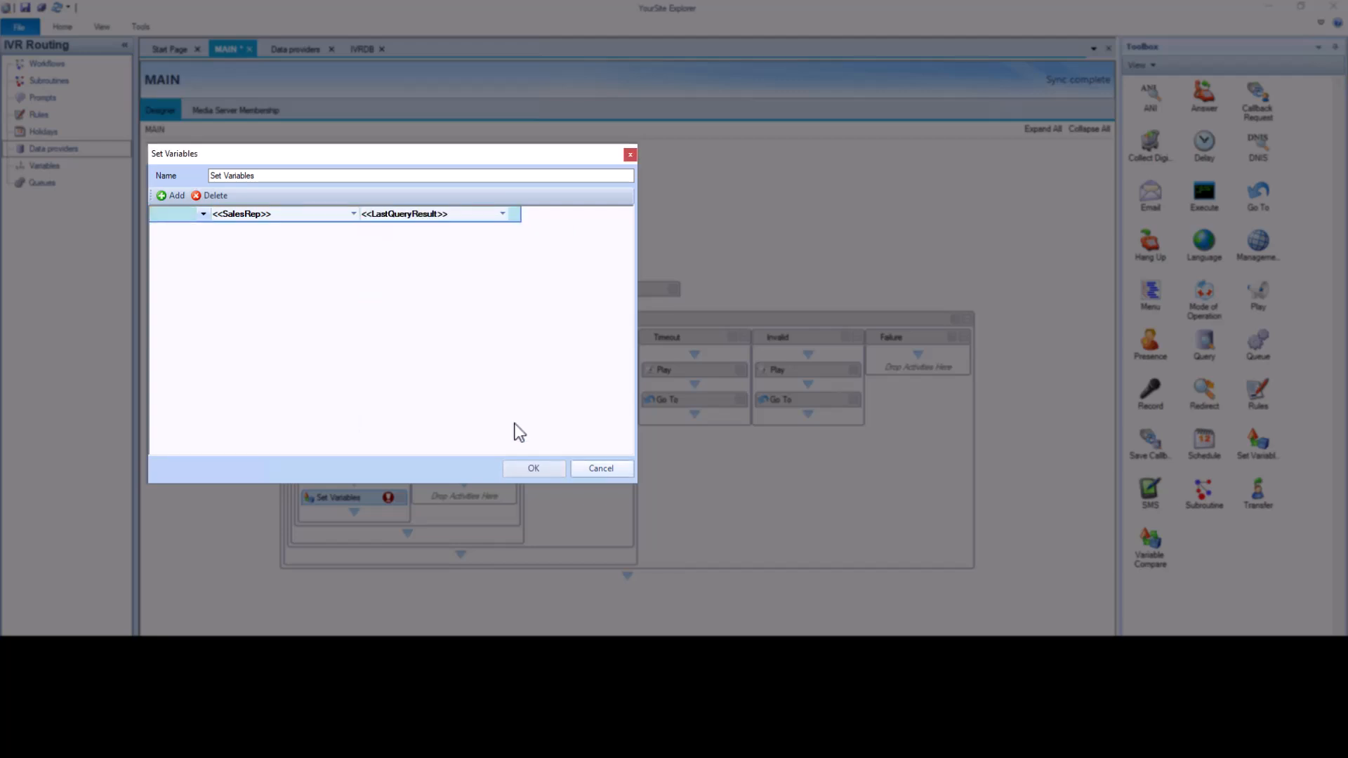
left_click(530, 468)
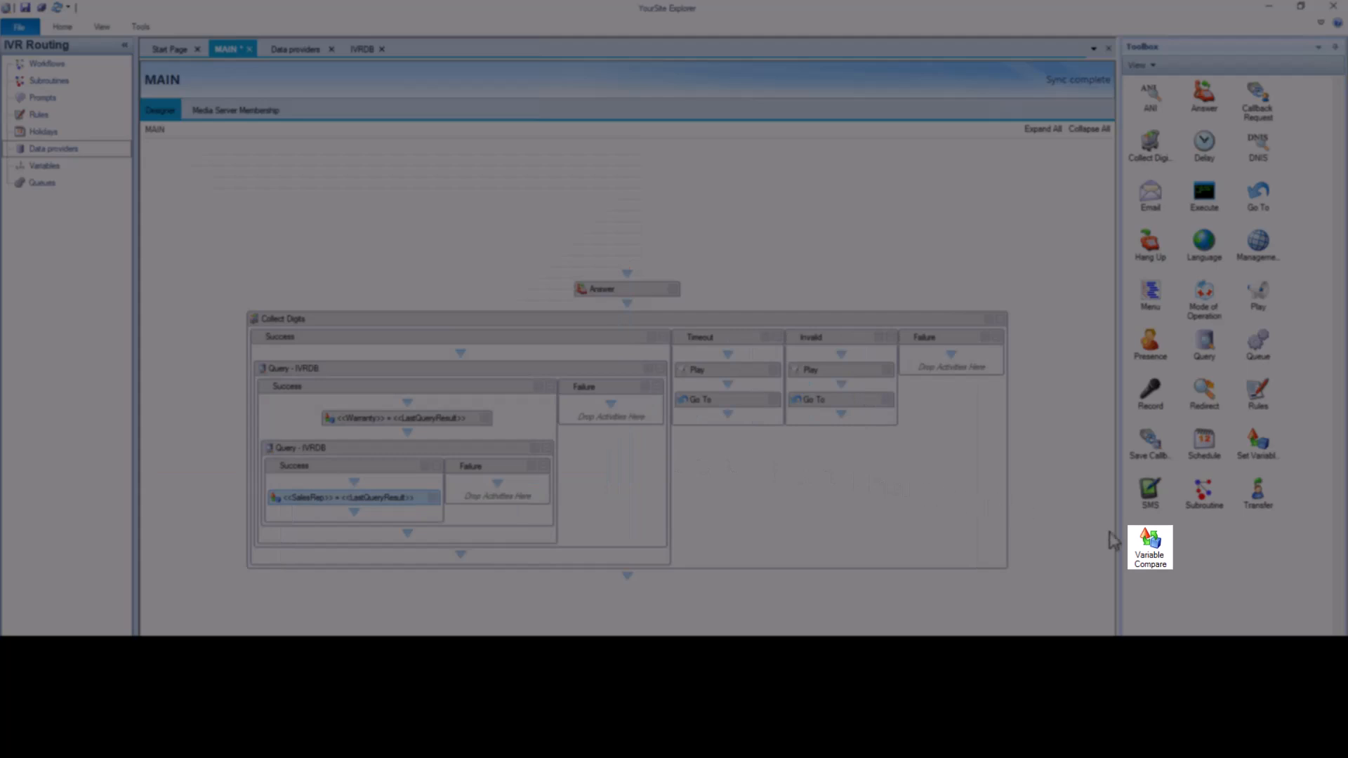
Step: Add a Variable Compare activity below the SalesRep Set Variables activity and start a condition on the Warranty variable
left_click_drag(1148, 544, 357, 515)
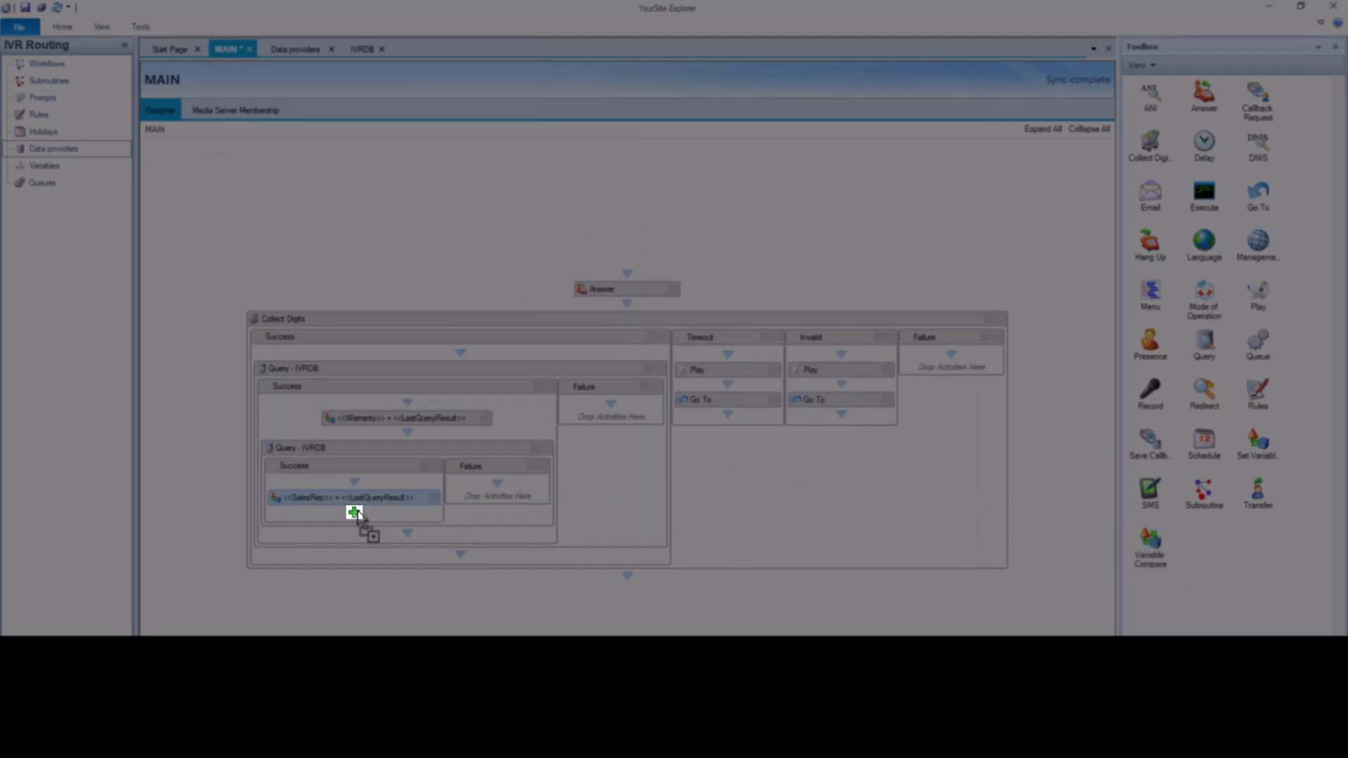
left_click_drag(356, 515, 355, 513)
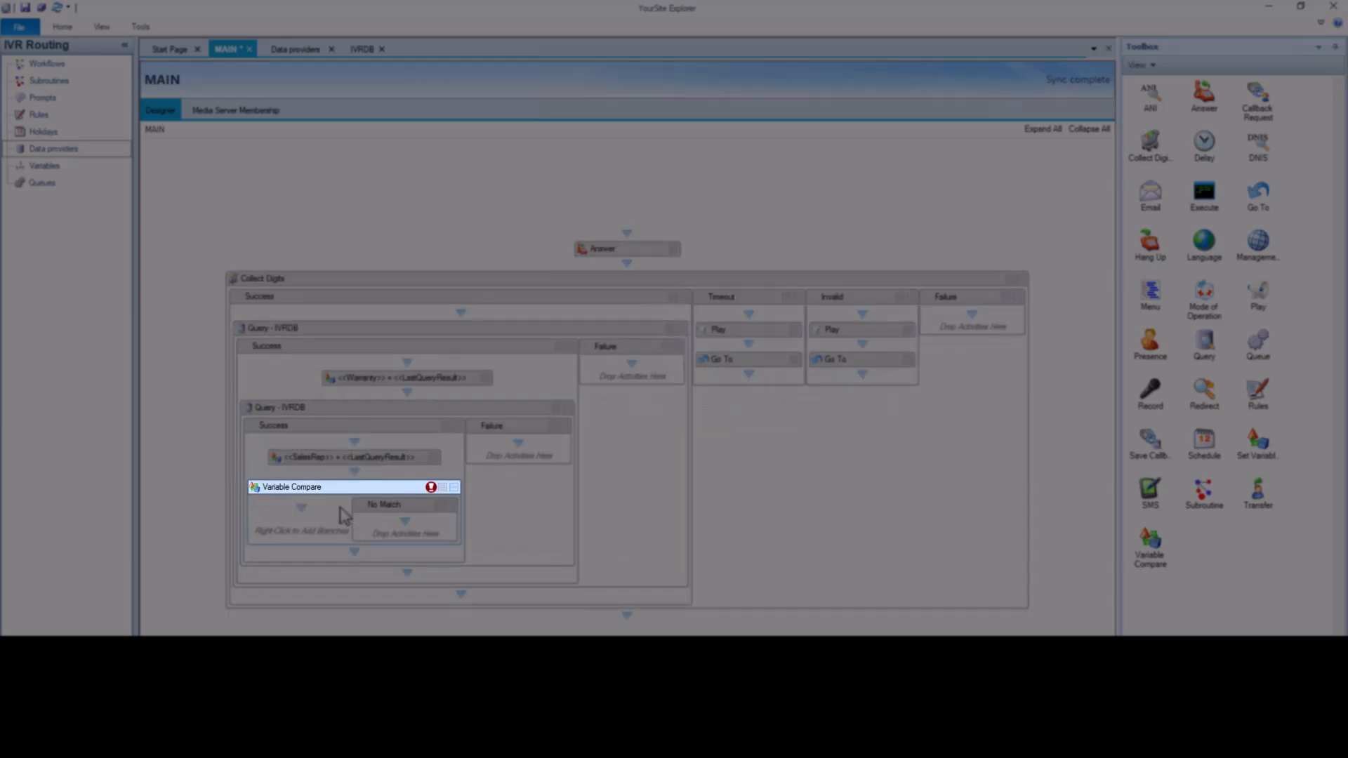
right_click(347, 489)
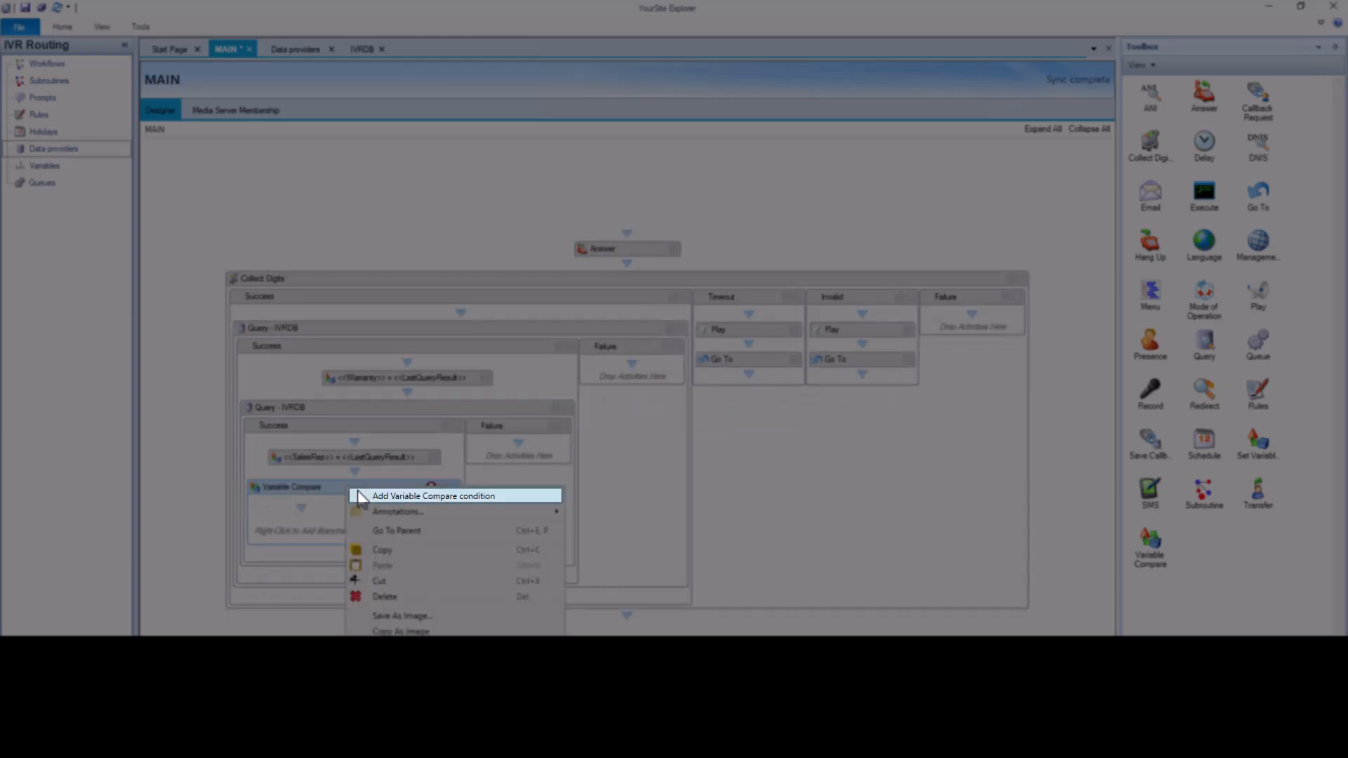
left_click(360, 497)
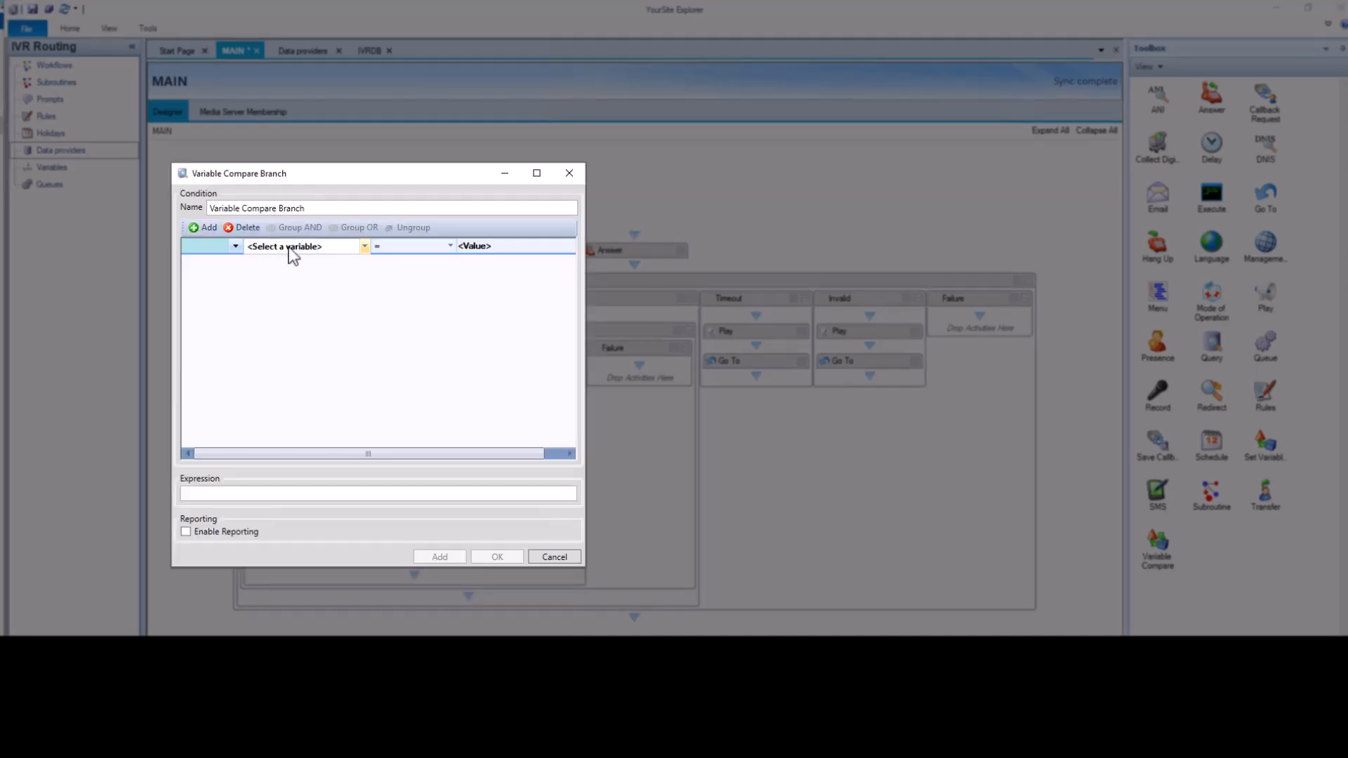
left_click(365, 246)
left_click(442, 438)
left_click(442, 439)
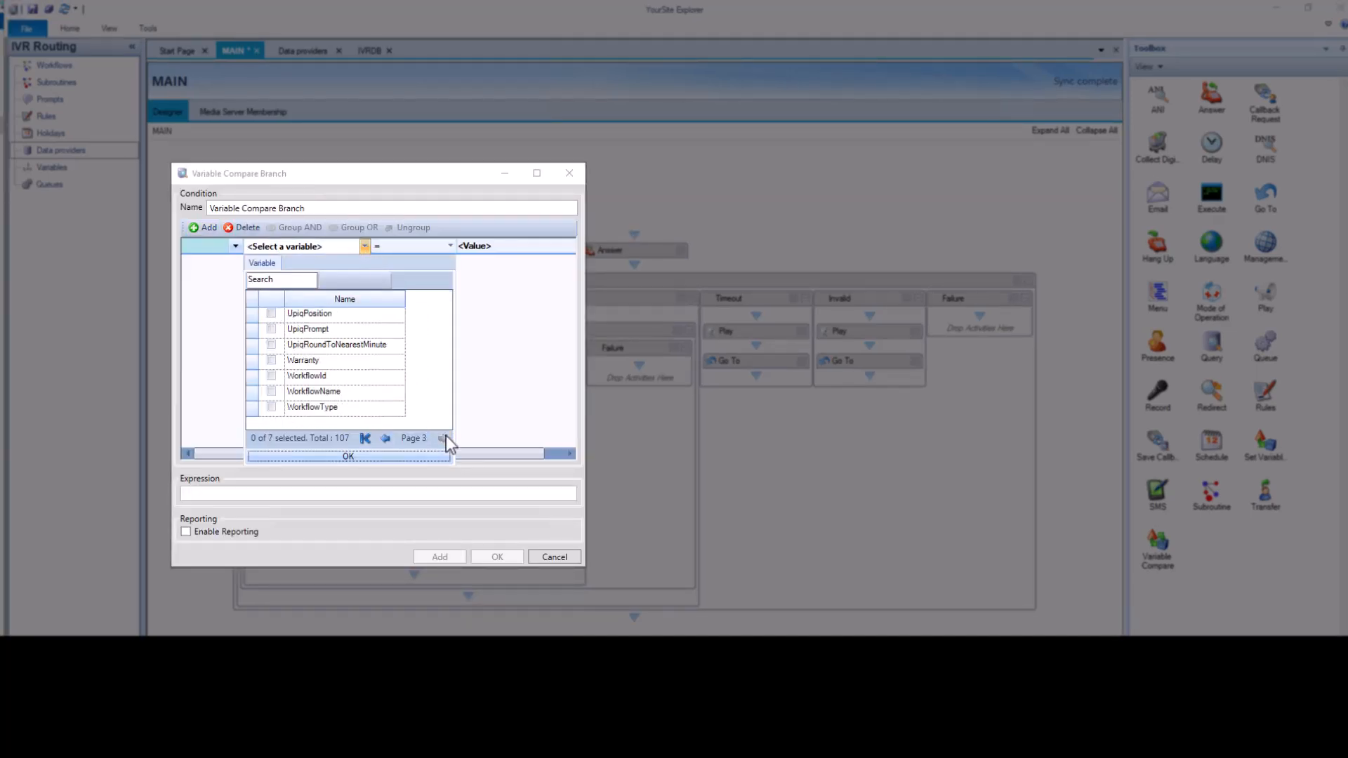
left_click(351, 361)
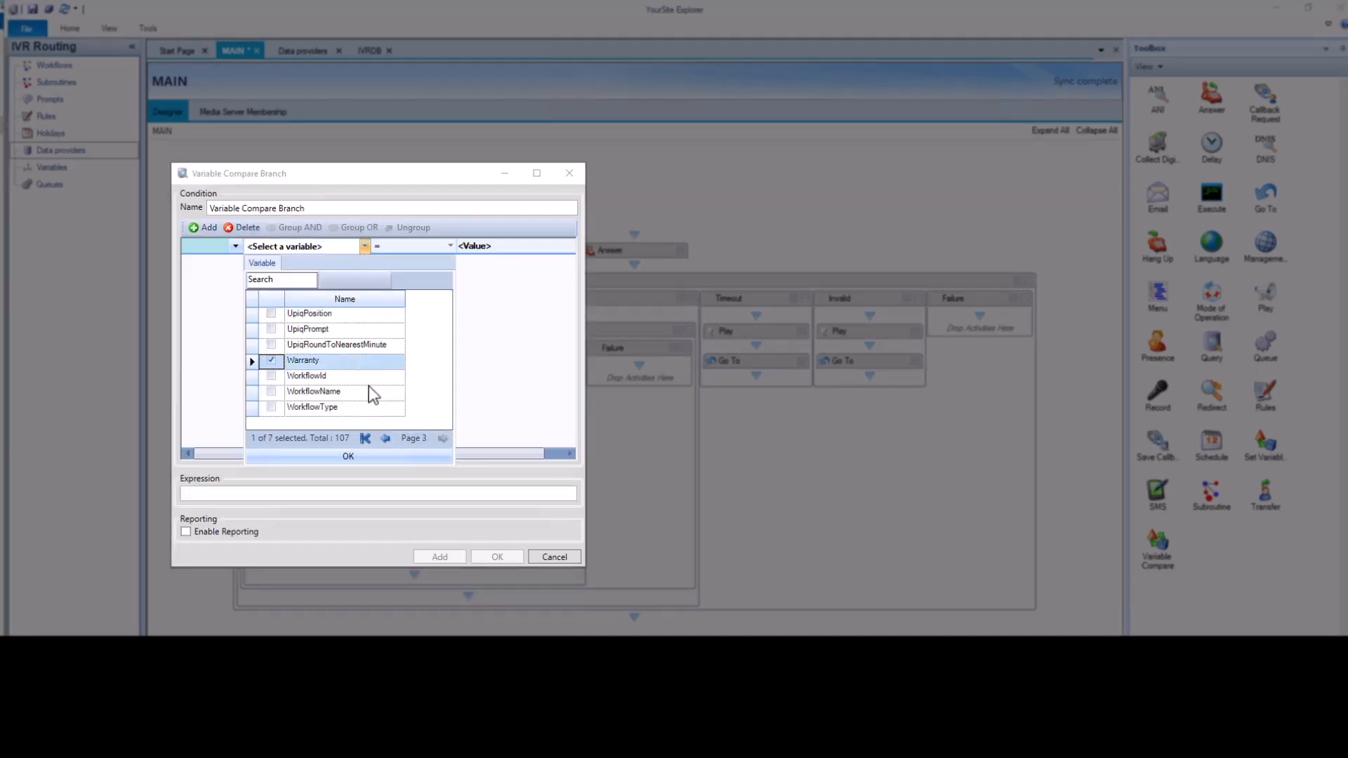
left_click(375, 453)
Step: Complete the Warranty condition with the Contains operator and the value Expired, and accept the branch
left_click(483, 247)
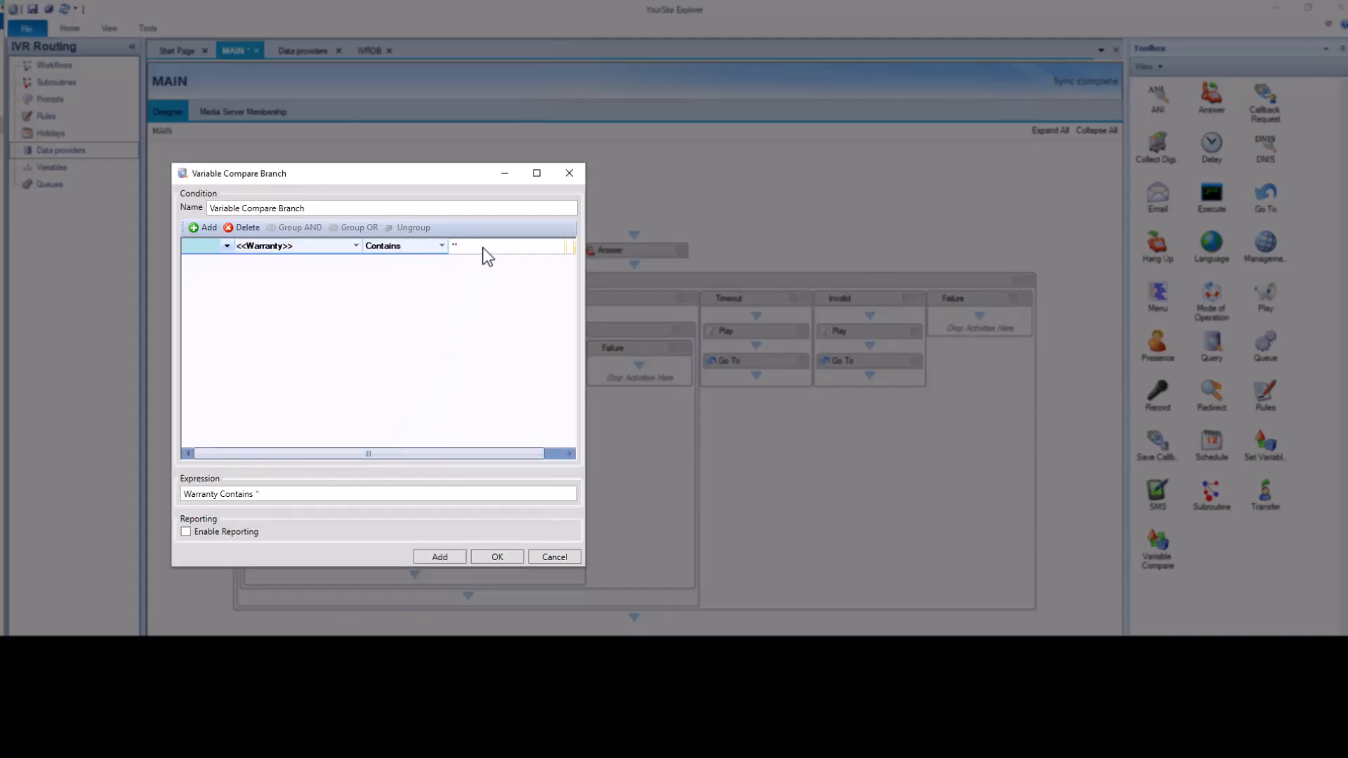
type("Expired")
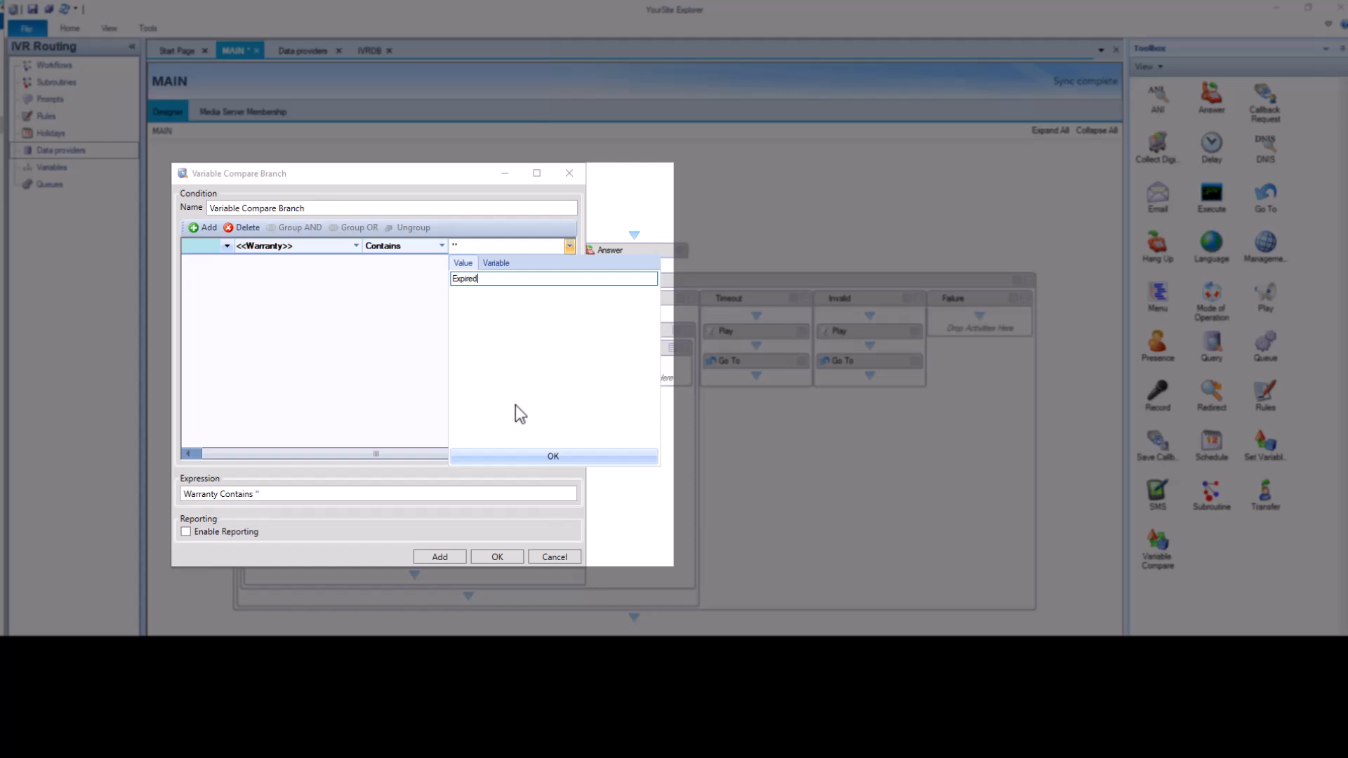
left_click(521, 457)
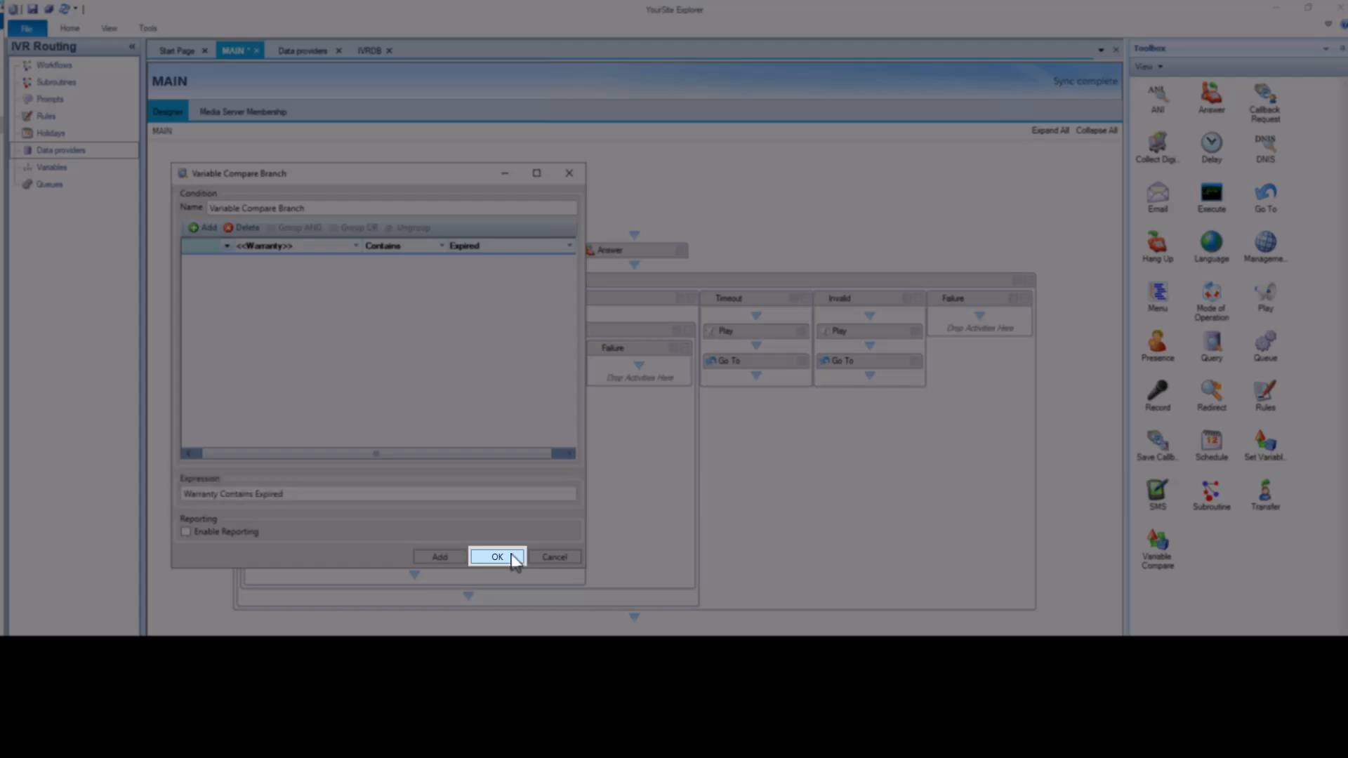
left_click(513, 556)
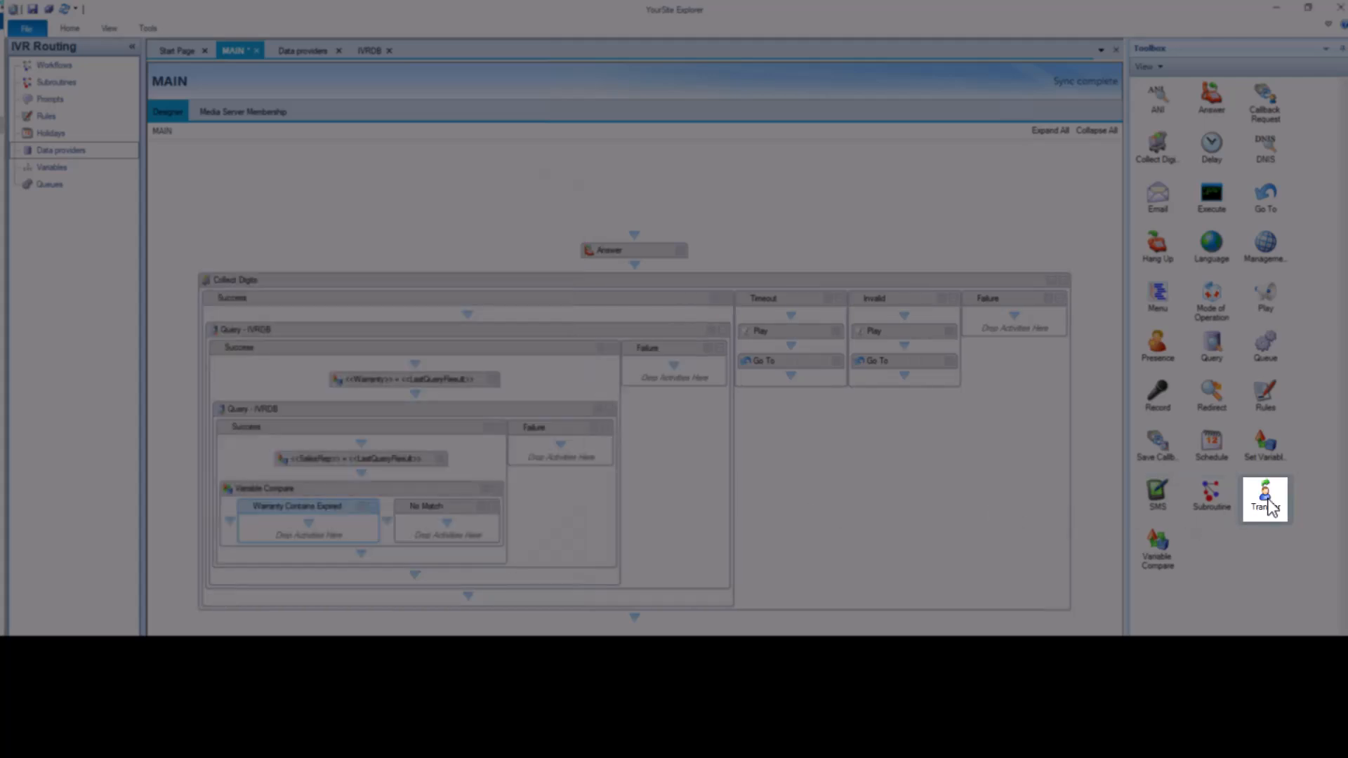
Step: Add a Transfer activity to the Warranty Contains Expired branch and set its destination to 8000
left_click_drag(1270, 506, 314, 528)
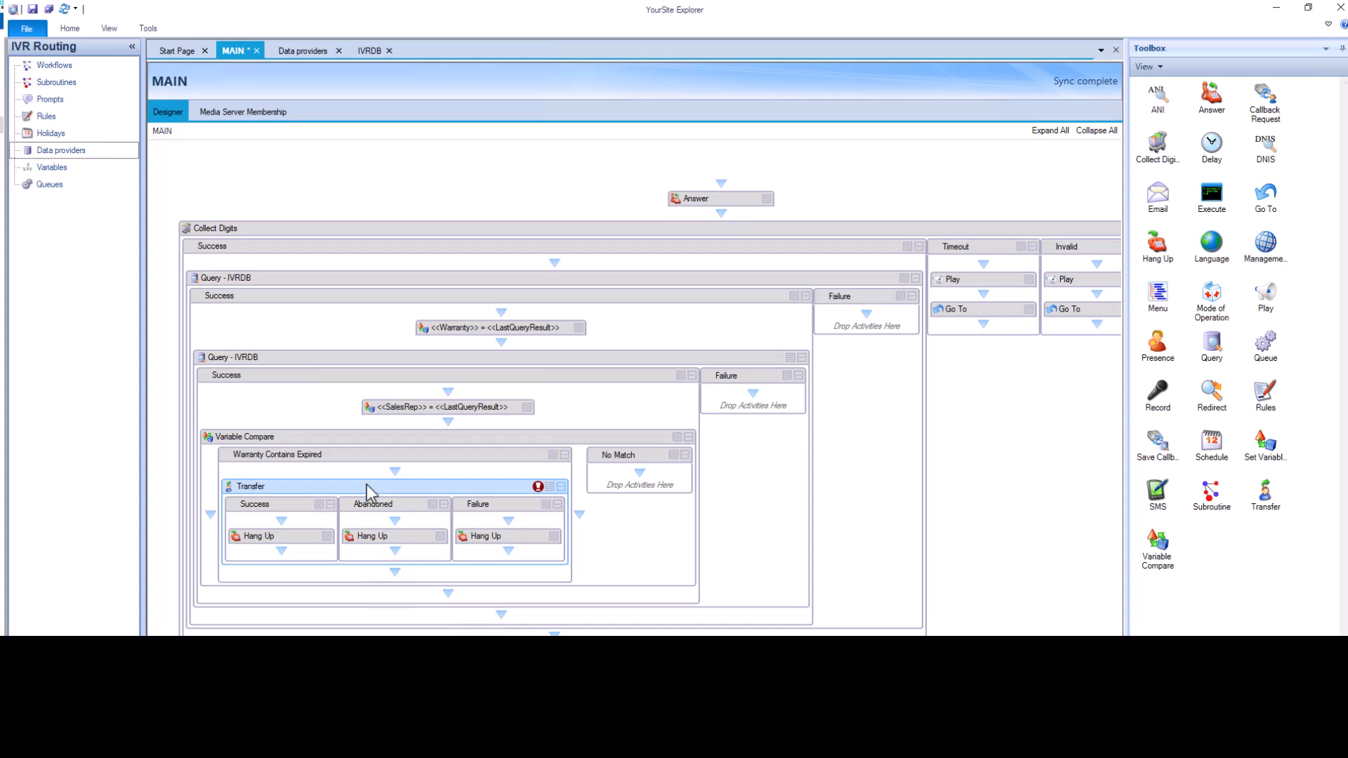
right_click(367, 491)
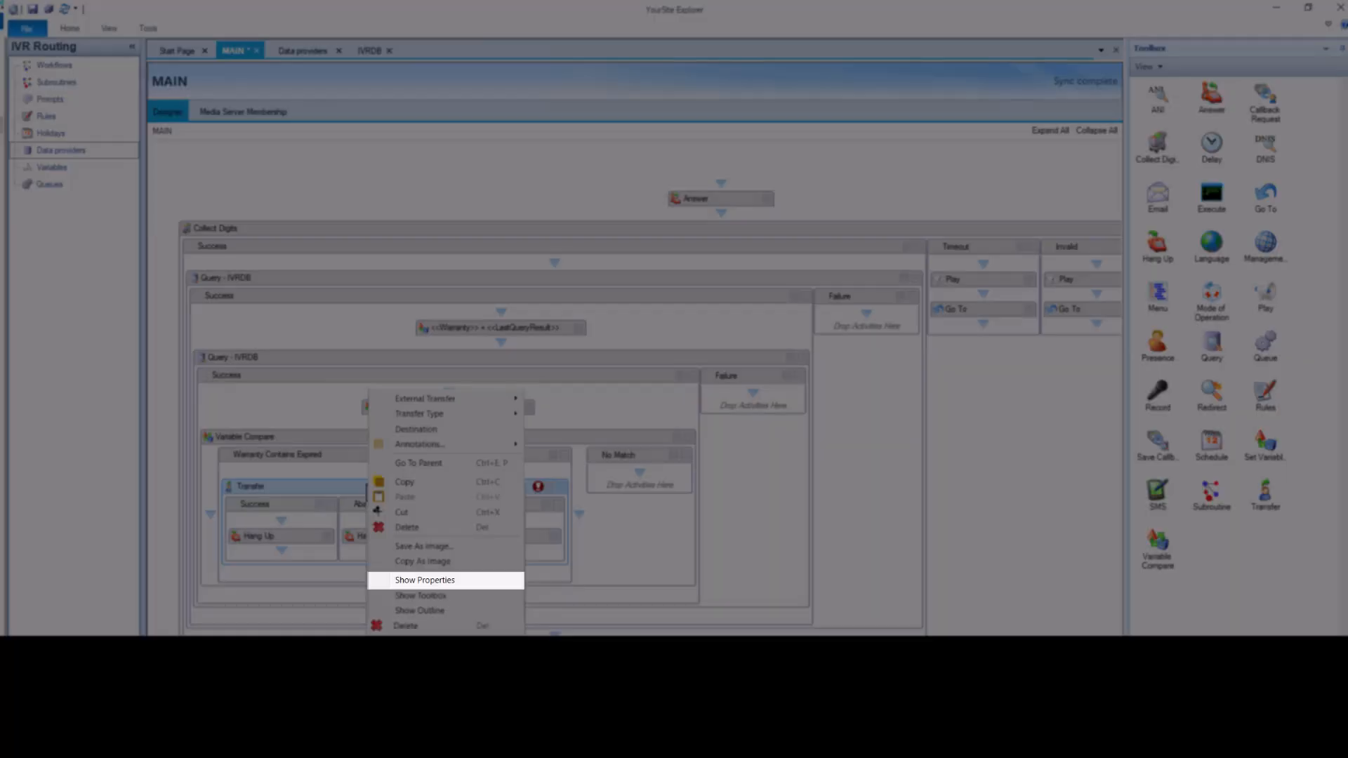
left_click(425, 580)
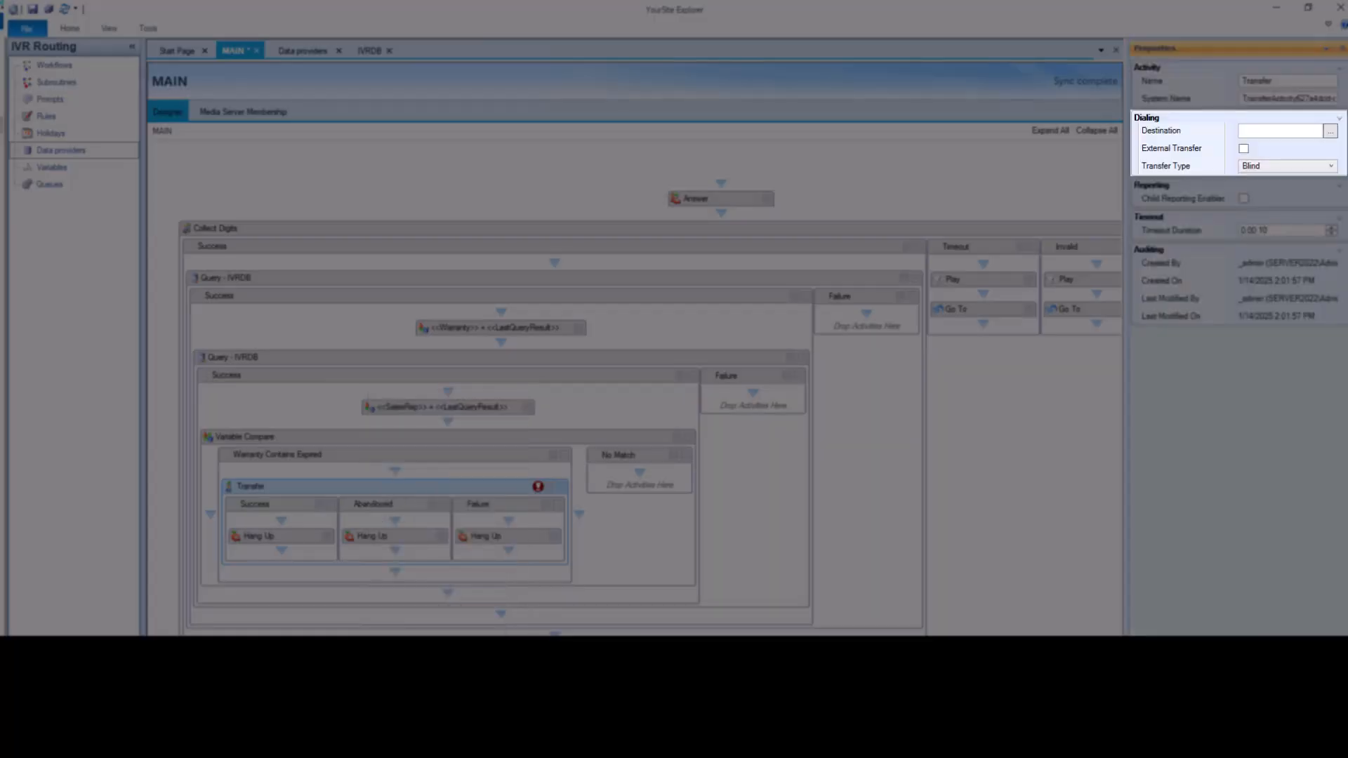
left_click(1285, 129)
type("8000")
Step: Bring back the activity toolbox and add a Transfer activity to the Variable Compare's No Match branch
right_click(848, 181)
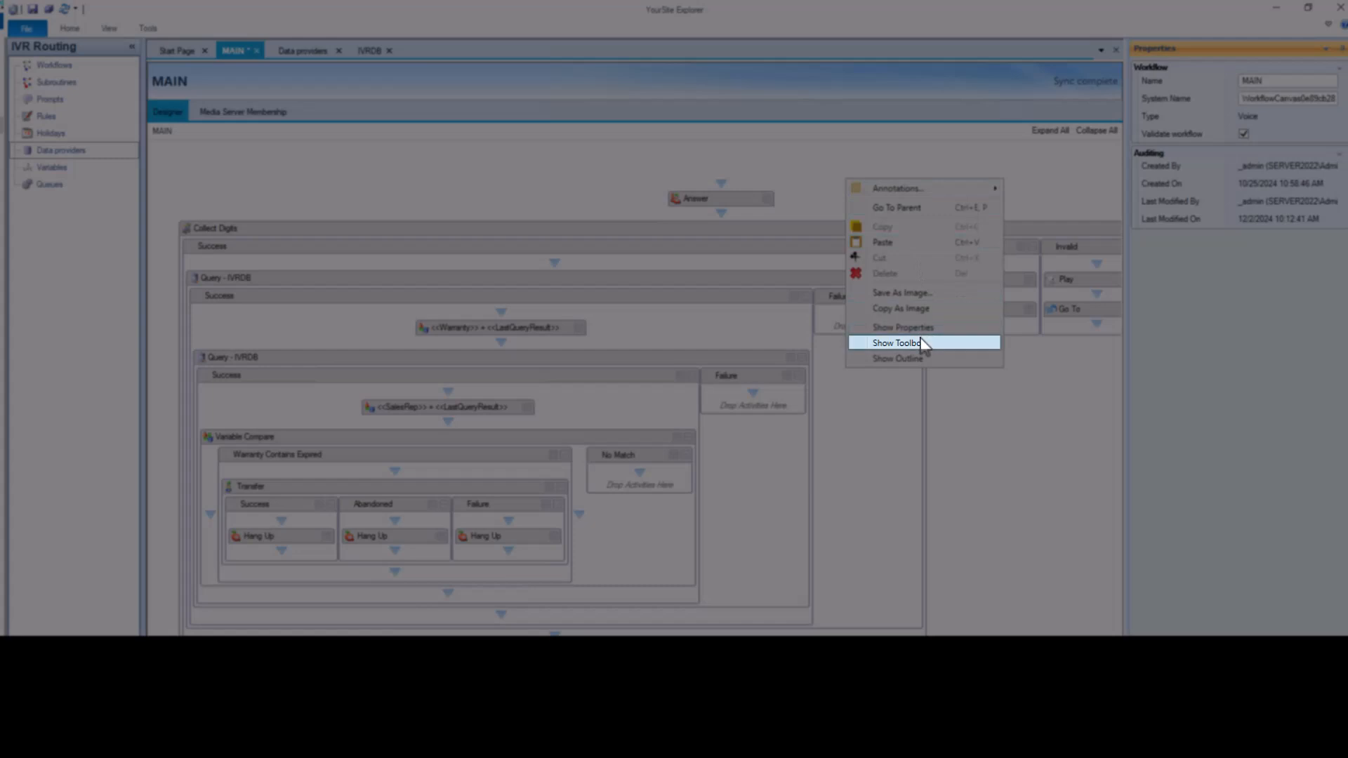
left_click(924, 344)
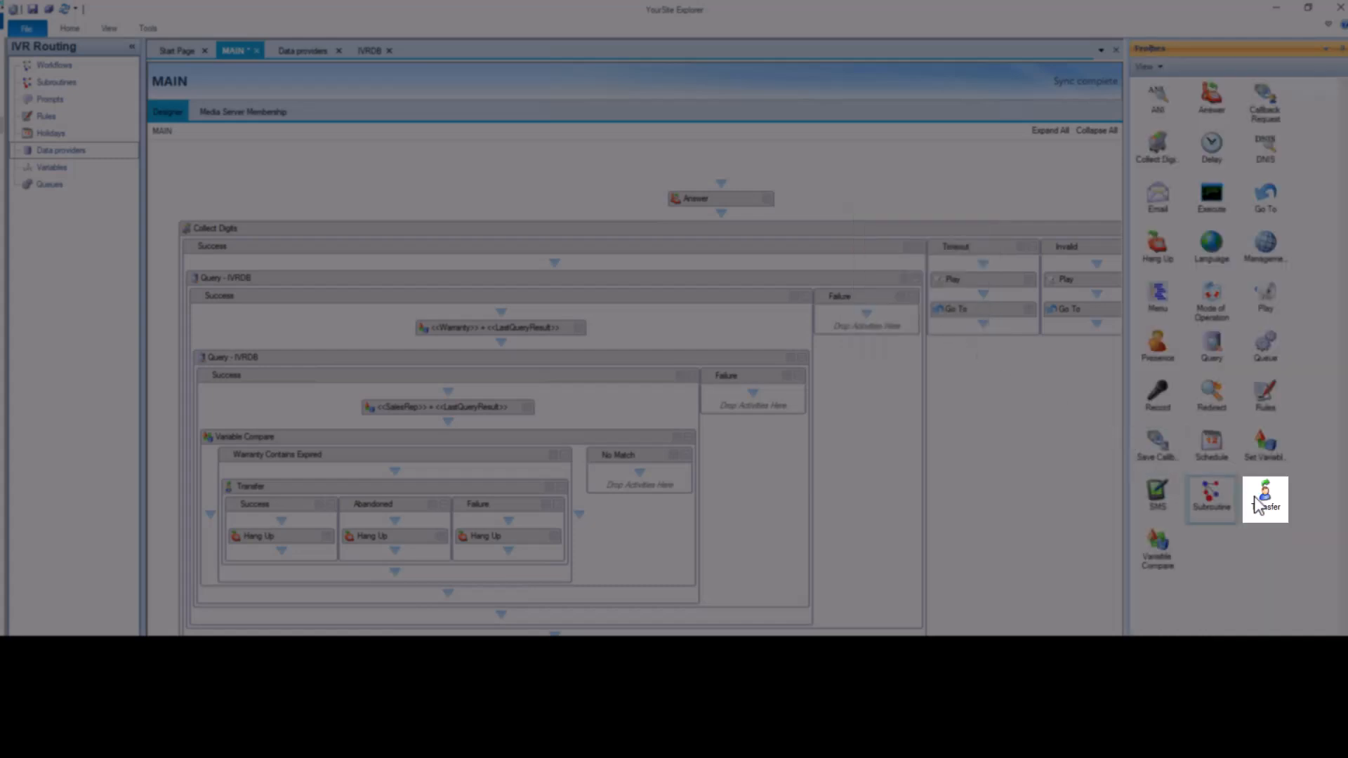
left_click_drag(1272, 503, 611, 474)
left_click_drag(611, 474, 612, 476)
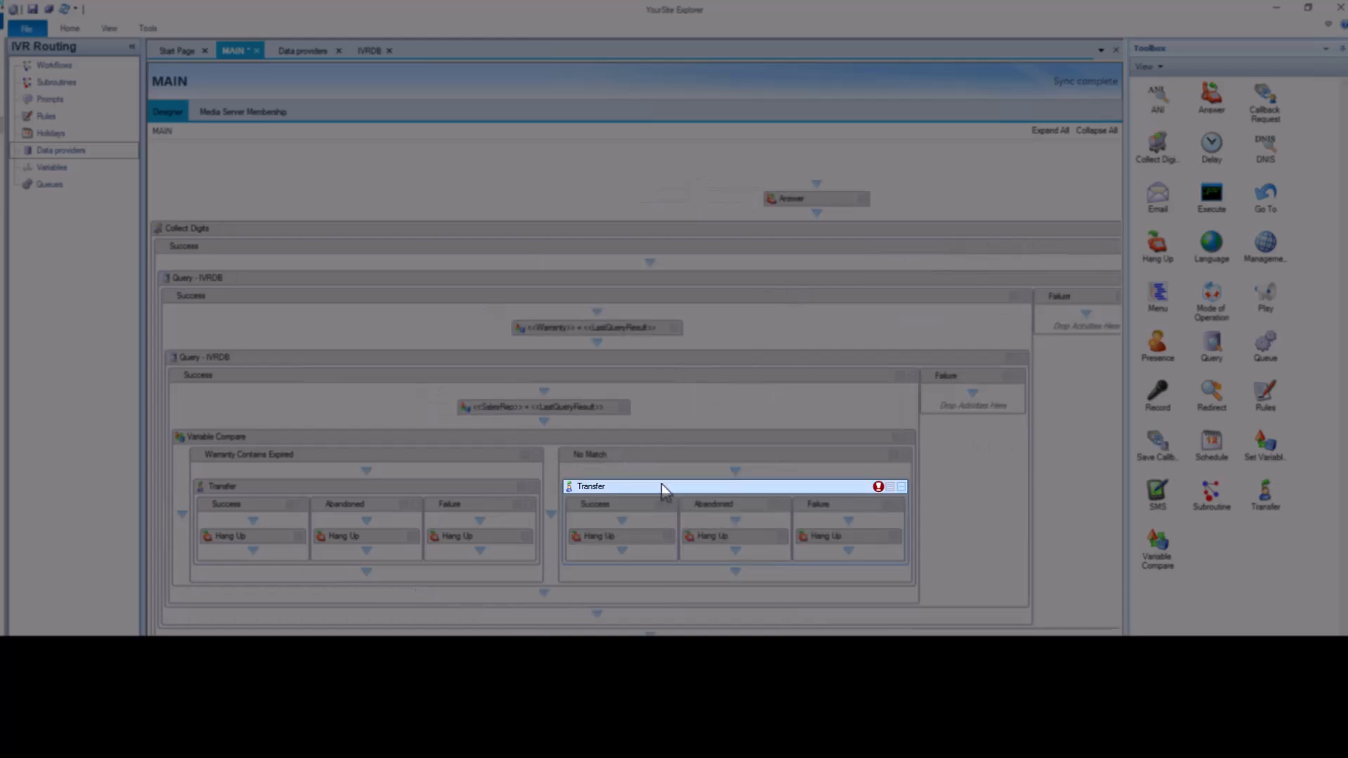
Step: Set the No Match Transfer's destination to the SalesRep variable and accept the selection
right_click(663, 486)
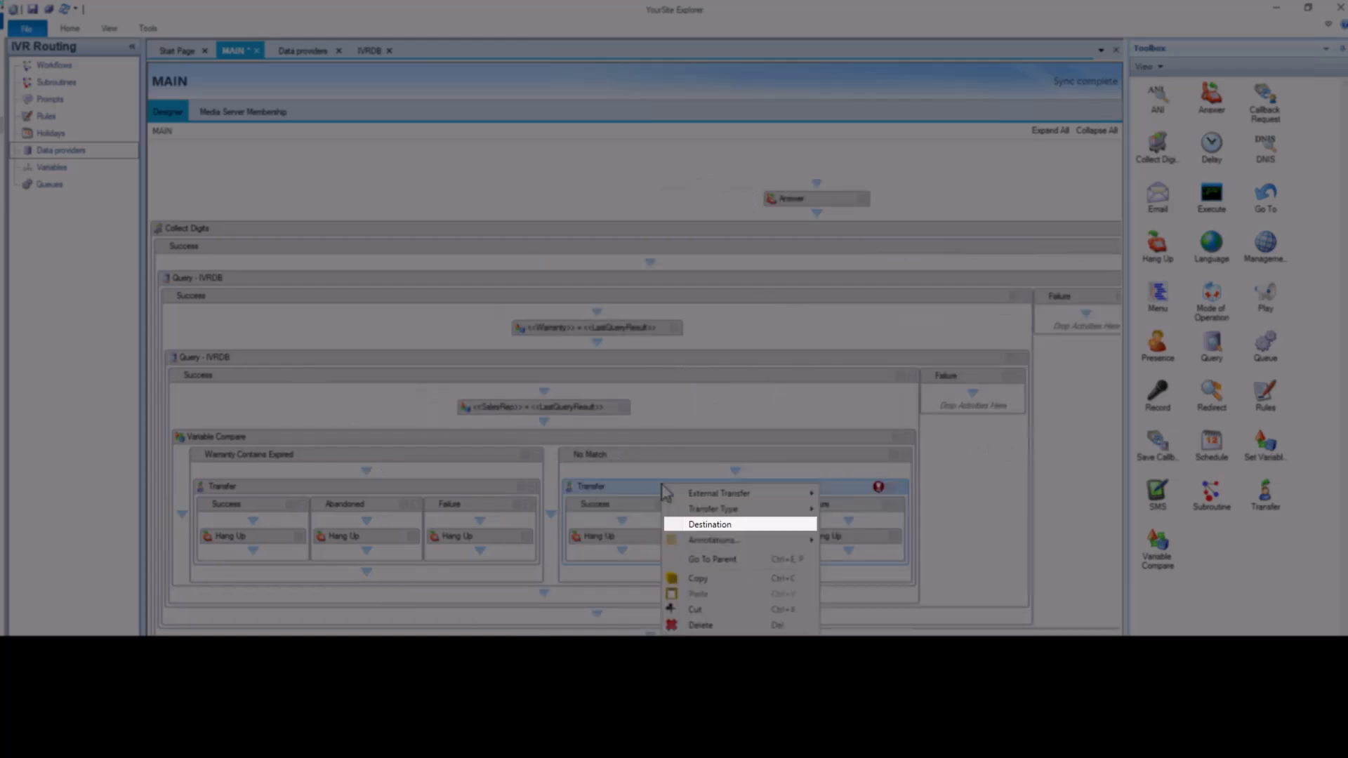
left_click(742, 525)
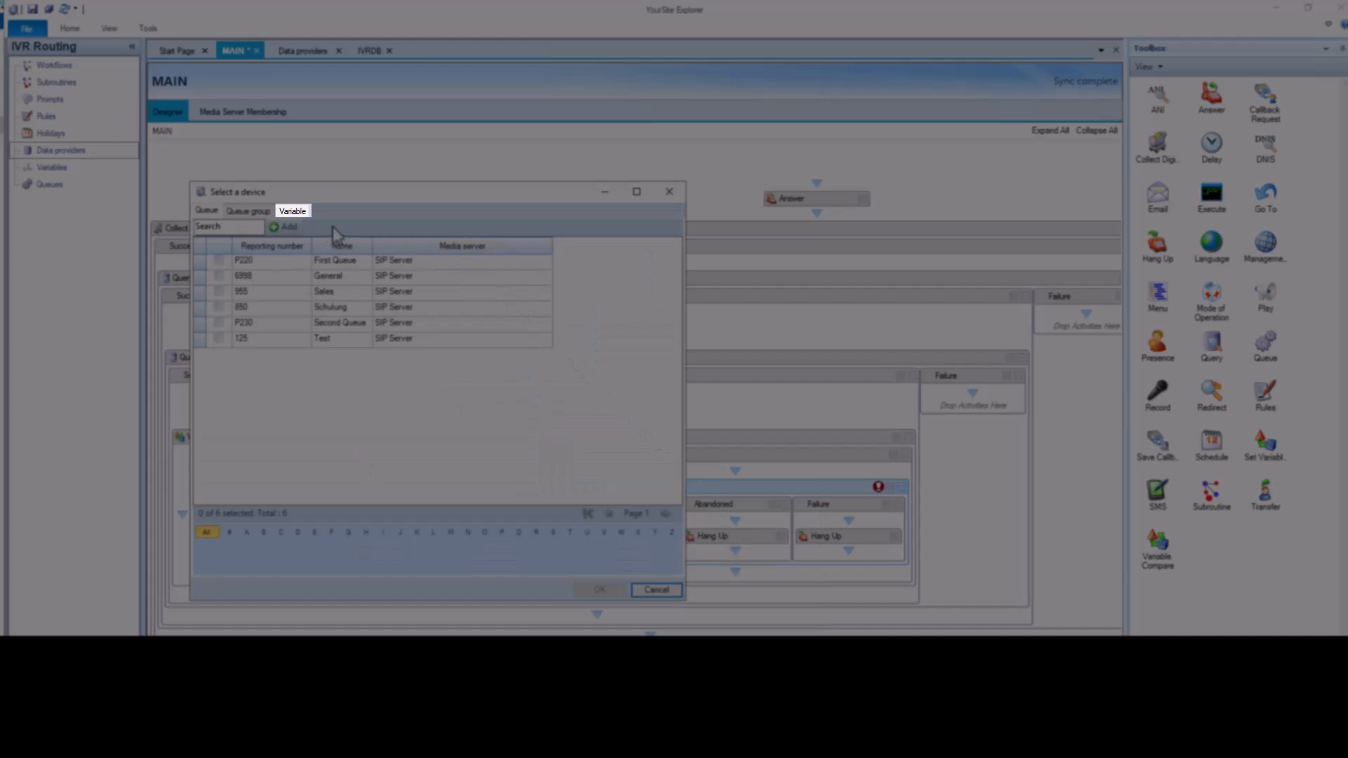
left_click(298, 214)
left_click_drag(676, 271, 677, 437)
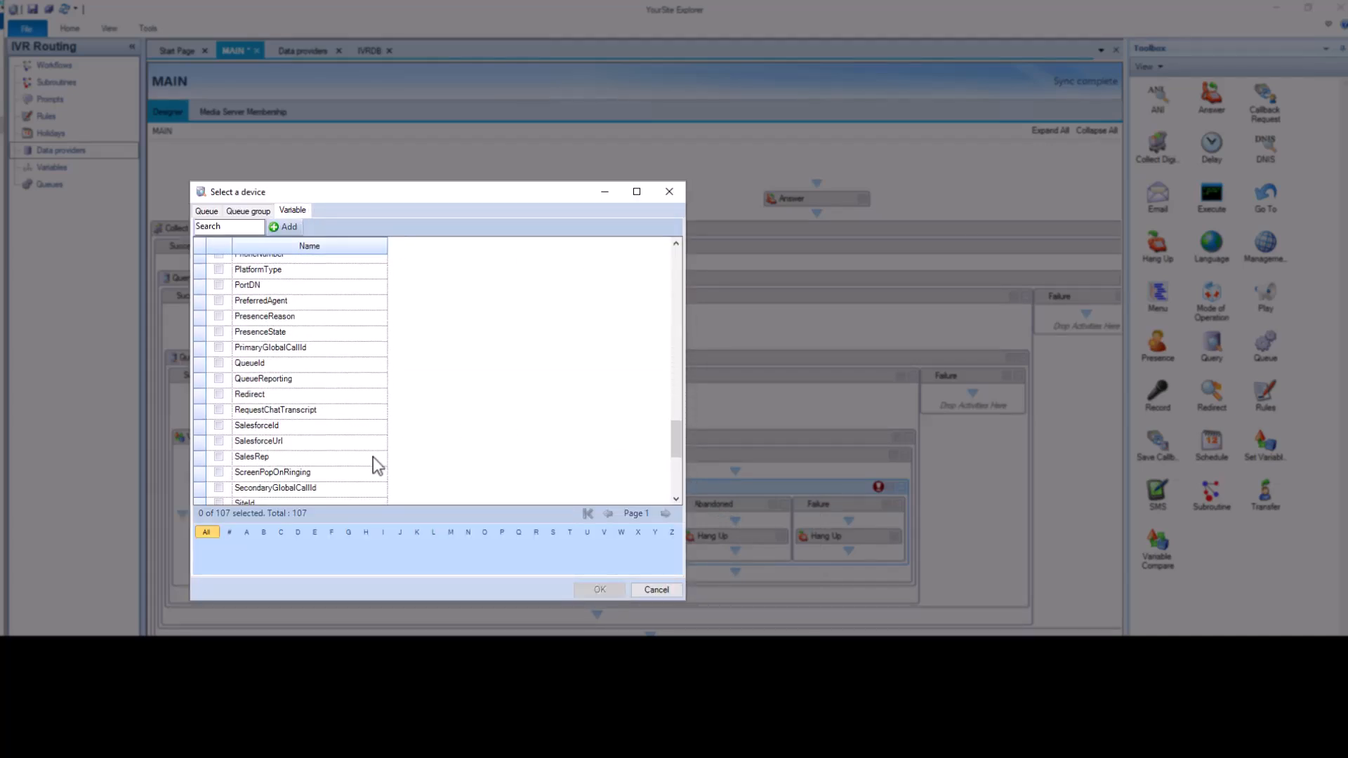
left_click(370, 458)
left_click(599, 590)
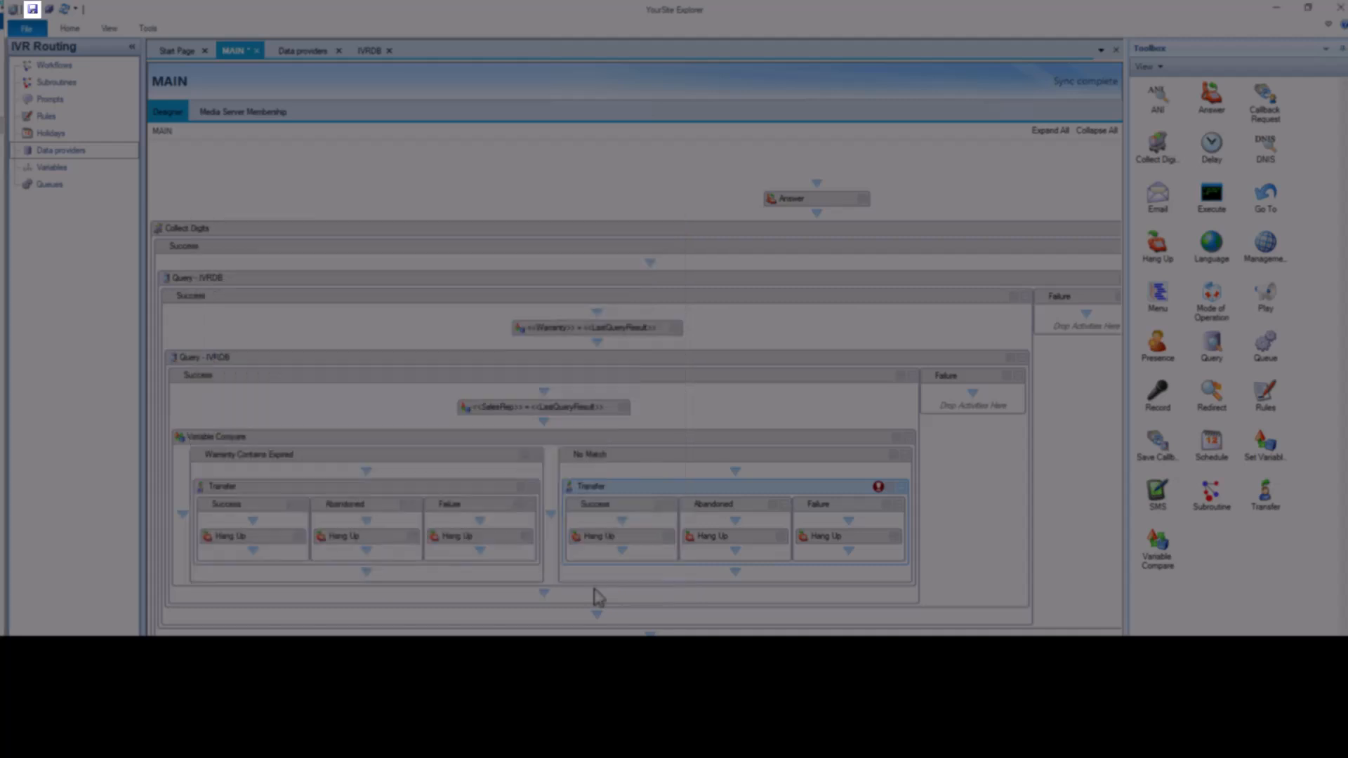